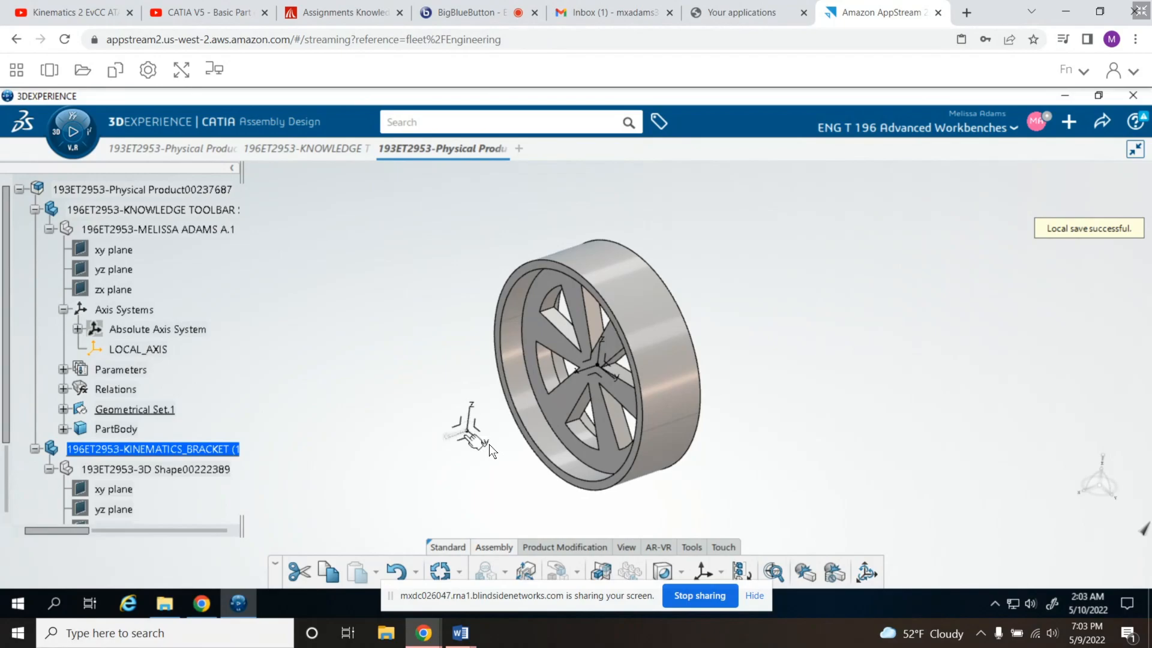
# - Switch to the BigBlueButton meeting, hide the screen-sharing notice, and return to the CATIA assembly
pyautogui.click(447, 8)
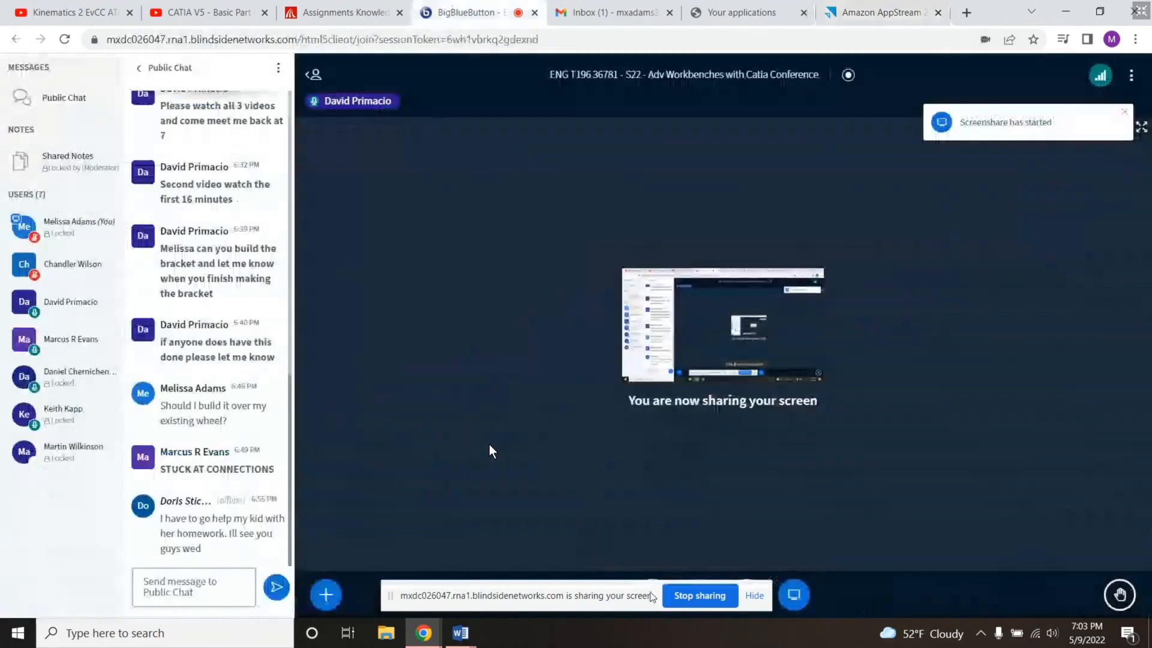
pyautogui.click(754, 598)
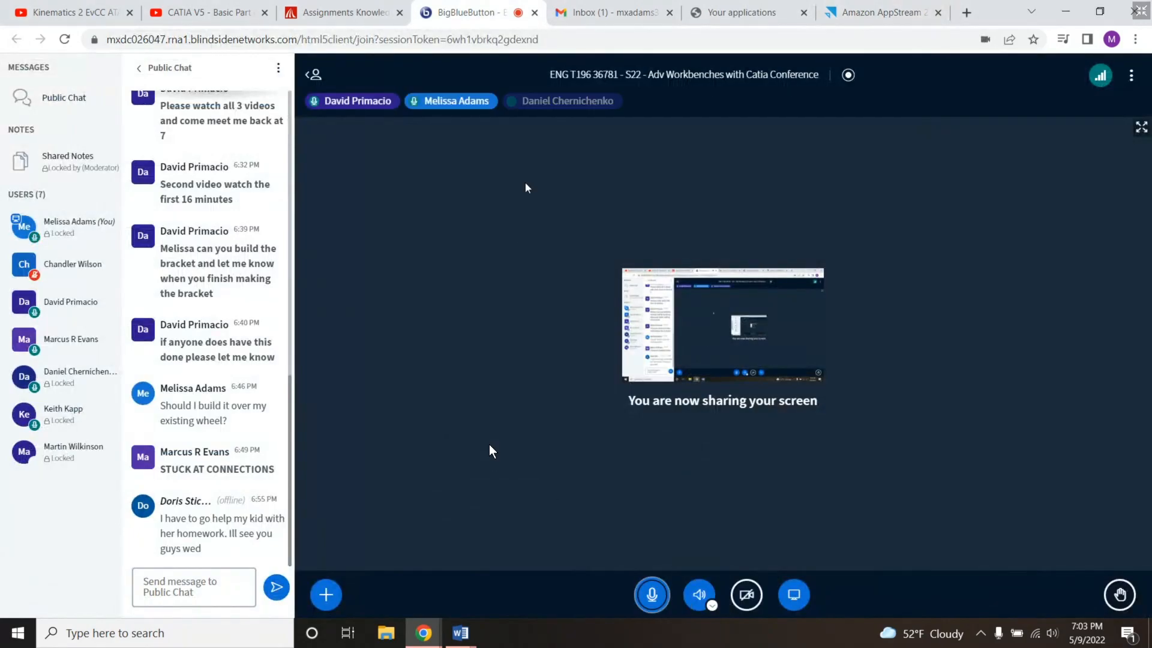
pyautogui.click(881, 7)
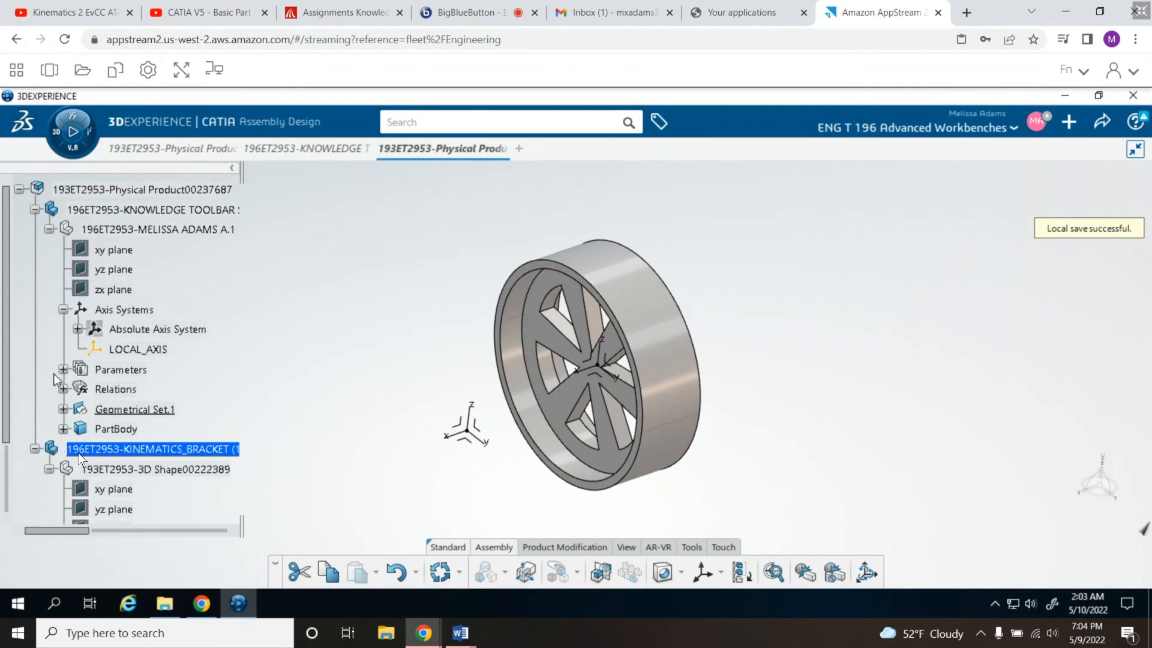
# - Look through the wheel's PartBody features and collapse the wheel product's branches in the tree
pyautogui.click(63, 429)
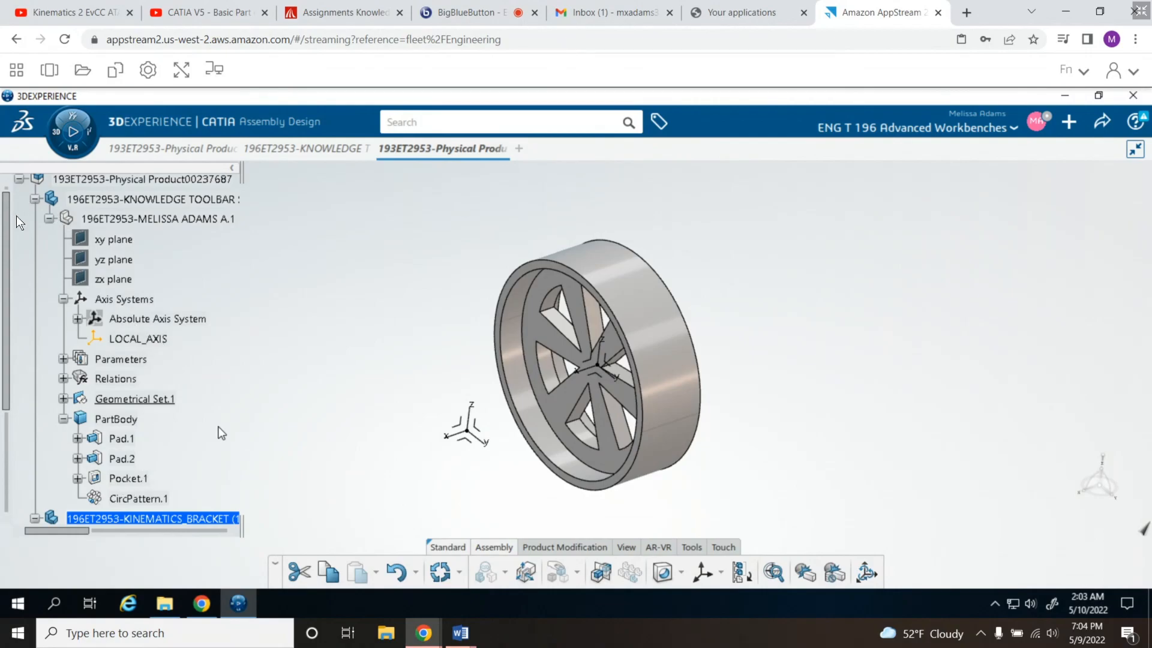
pyautogui.click(64, 418)
pyautogui.click(49, 218)
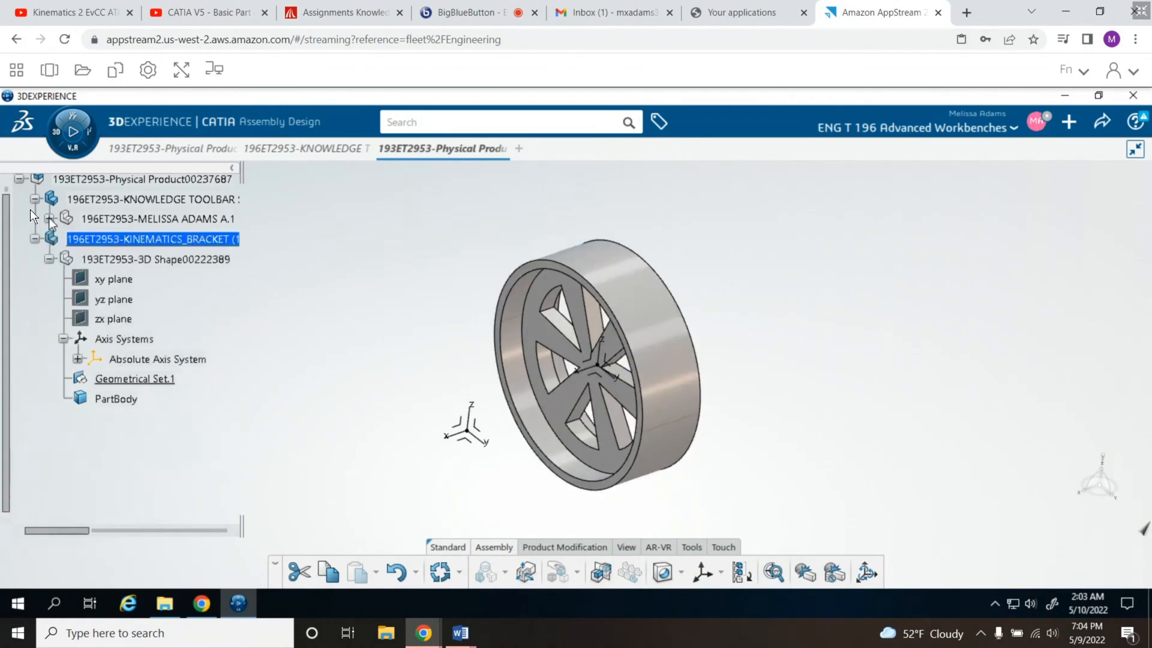
pyautogui.click(35, 199)
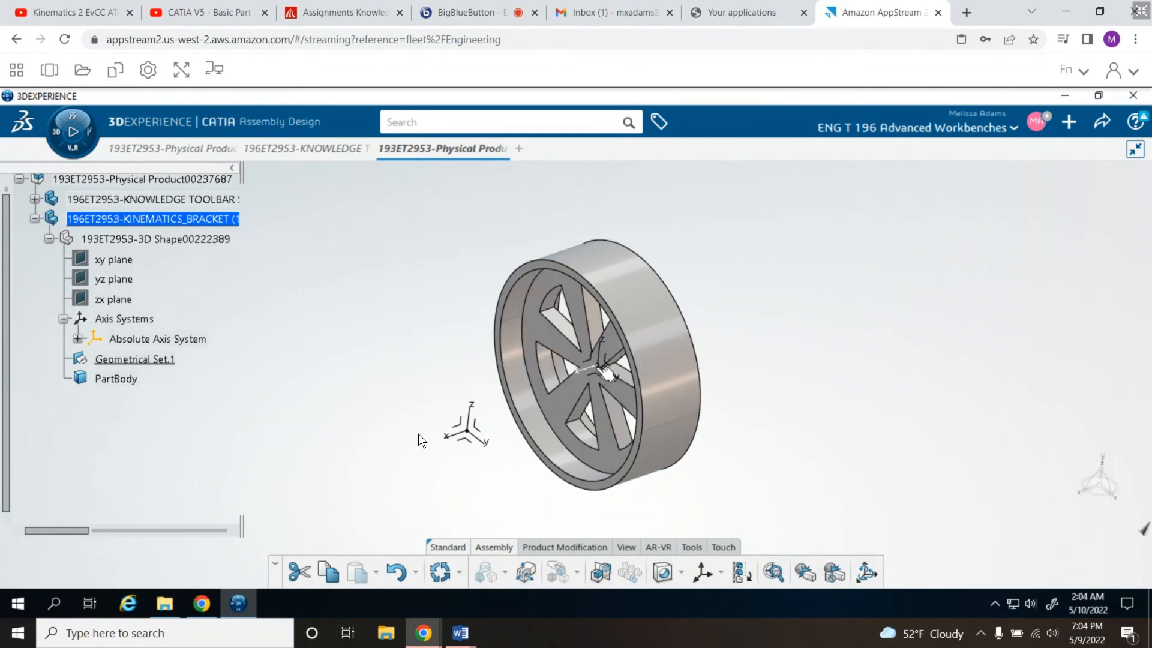
pyautogui.click(604, 367)
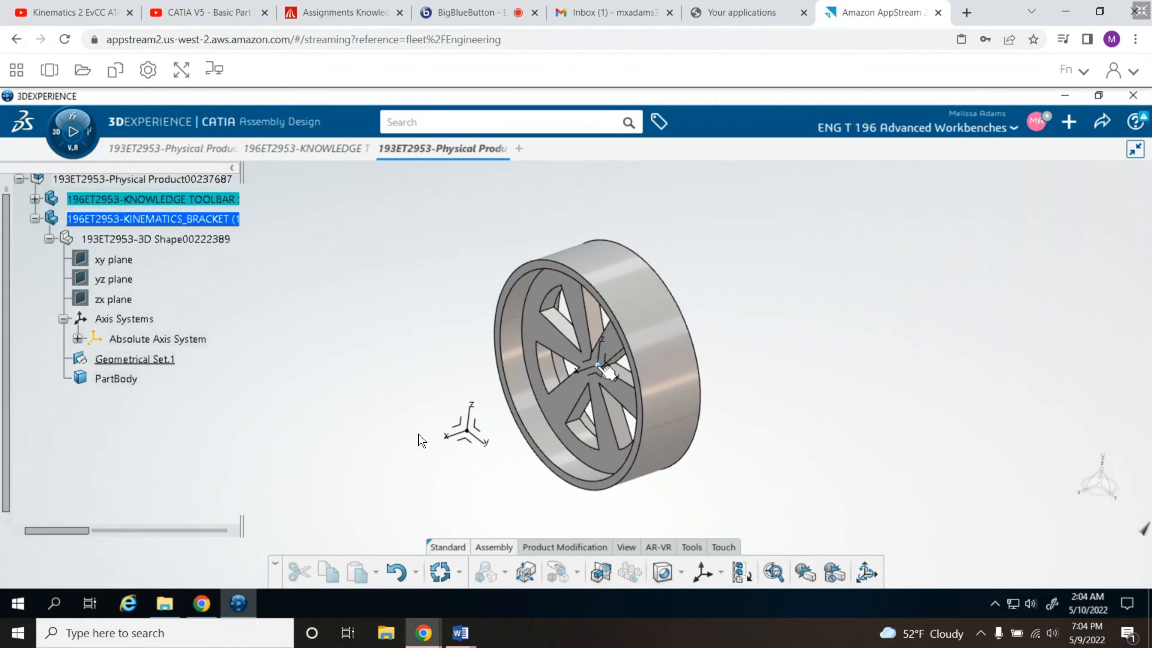
pyautogui.rightClick(601, 367)
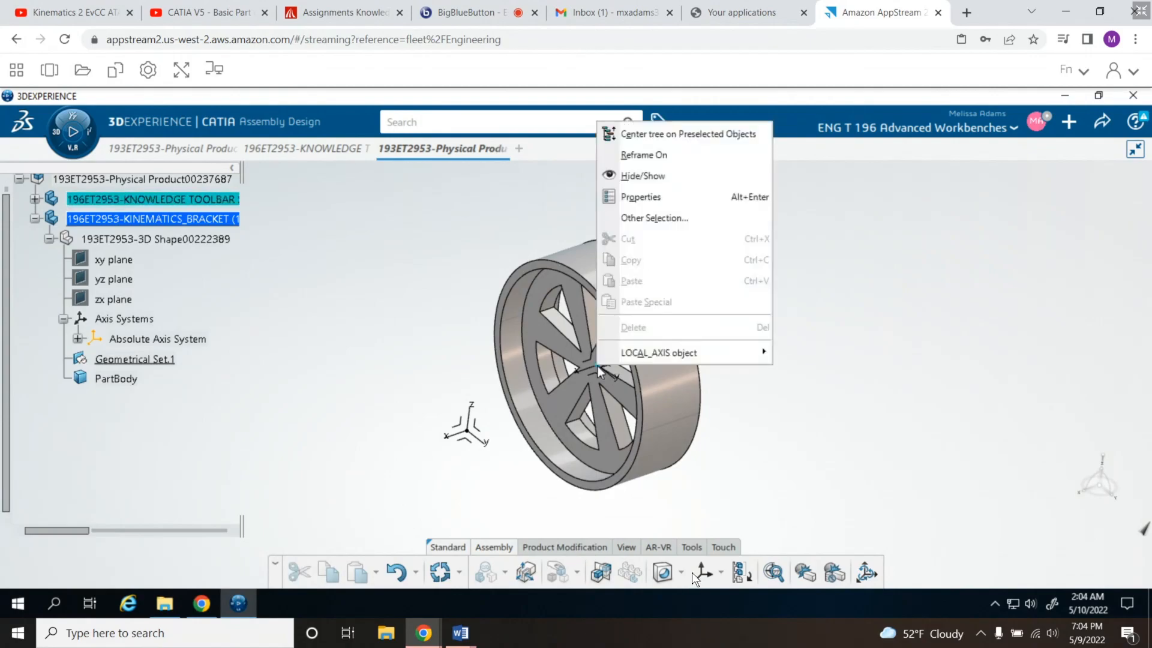
pyautogui.click(786, 389)
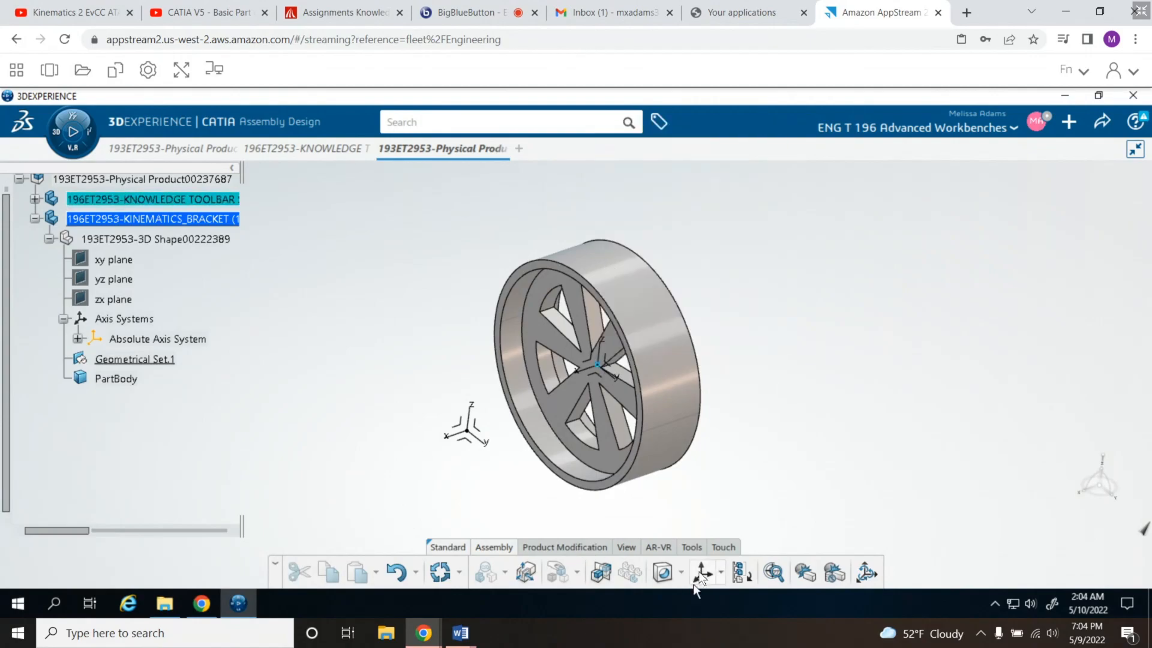
pyautogui.click(700, 576)
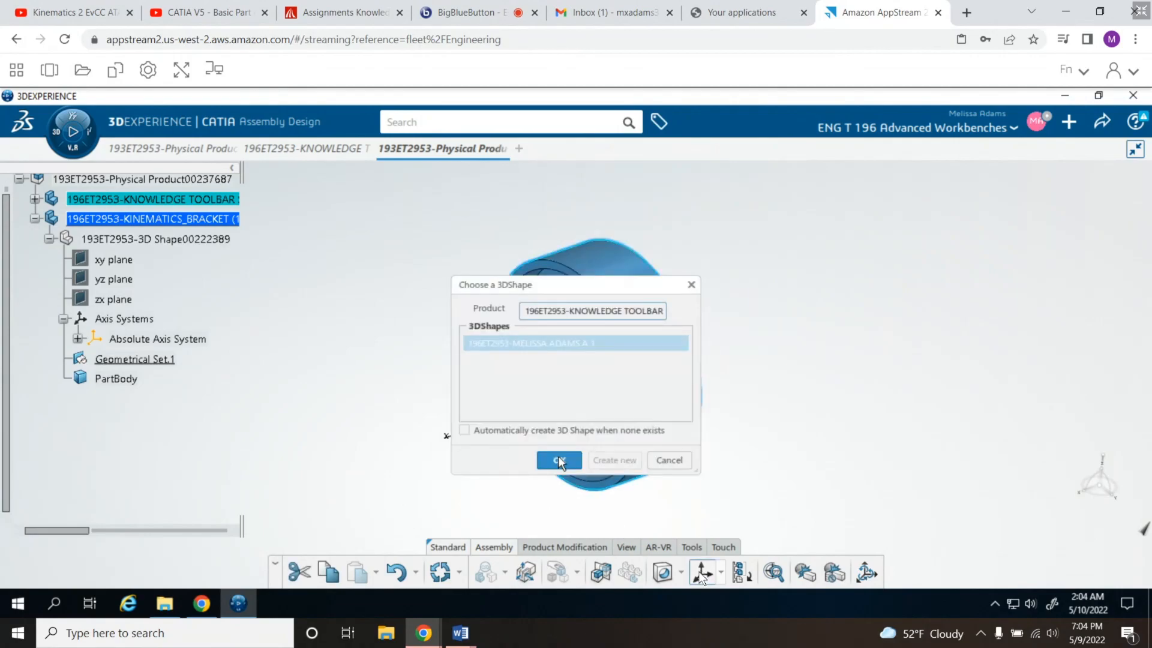
pyautogui.click(560, 461)
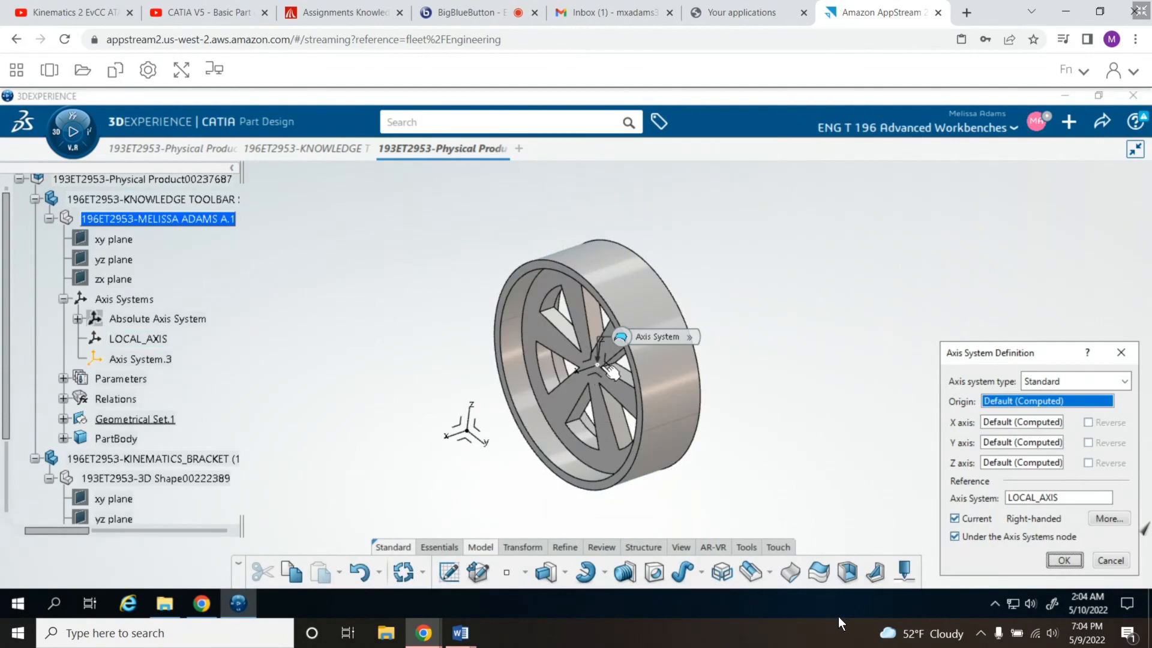
pyautogui.click(600, 365)
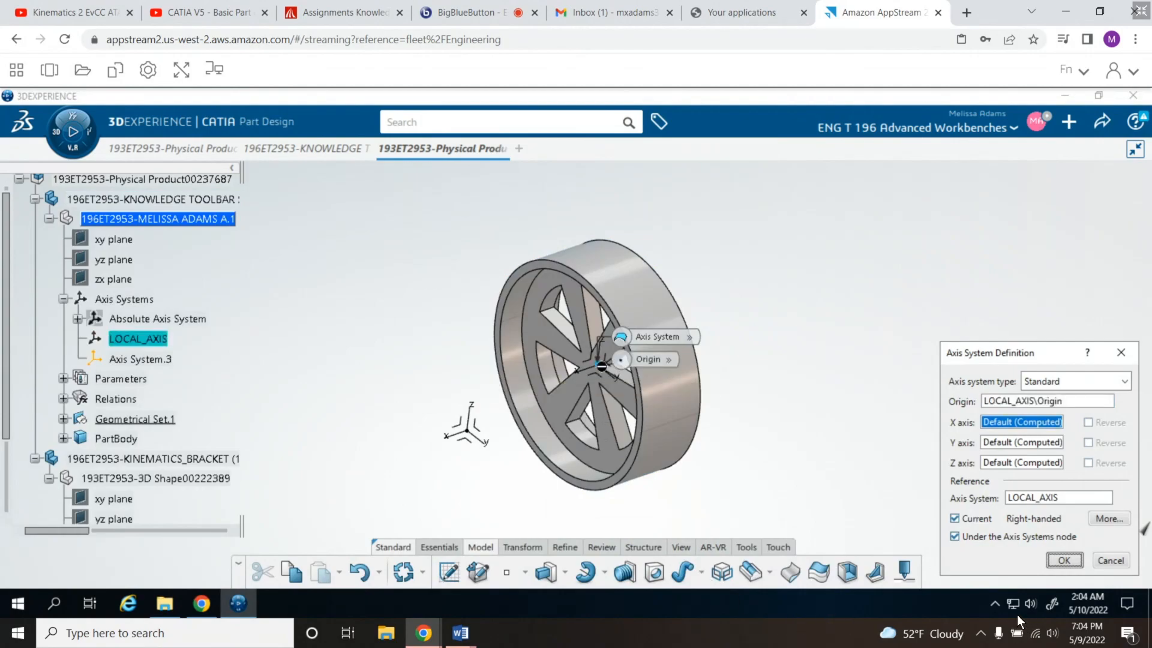
pyautogui.moveTo(601, 366)
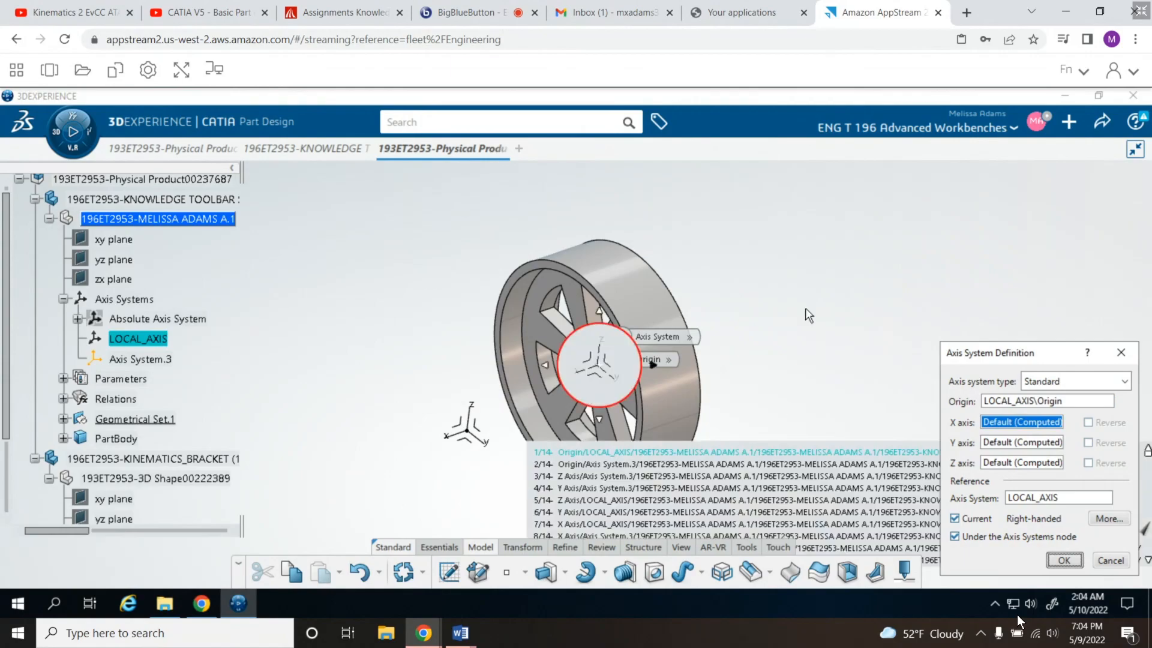
pyautogui.click(1110, 561)
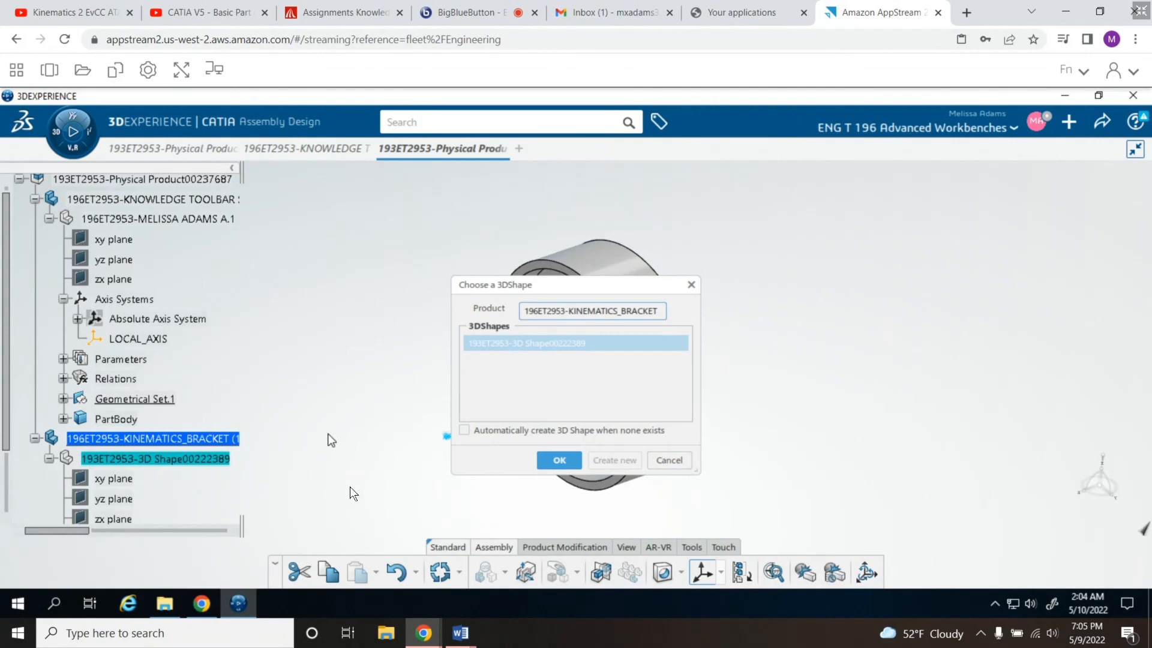
pyautogui.click(671, 461)
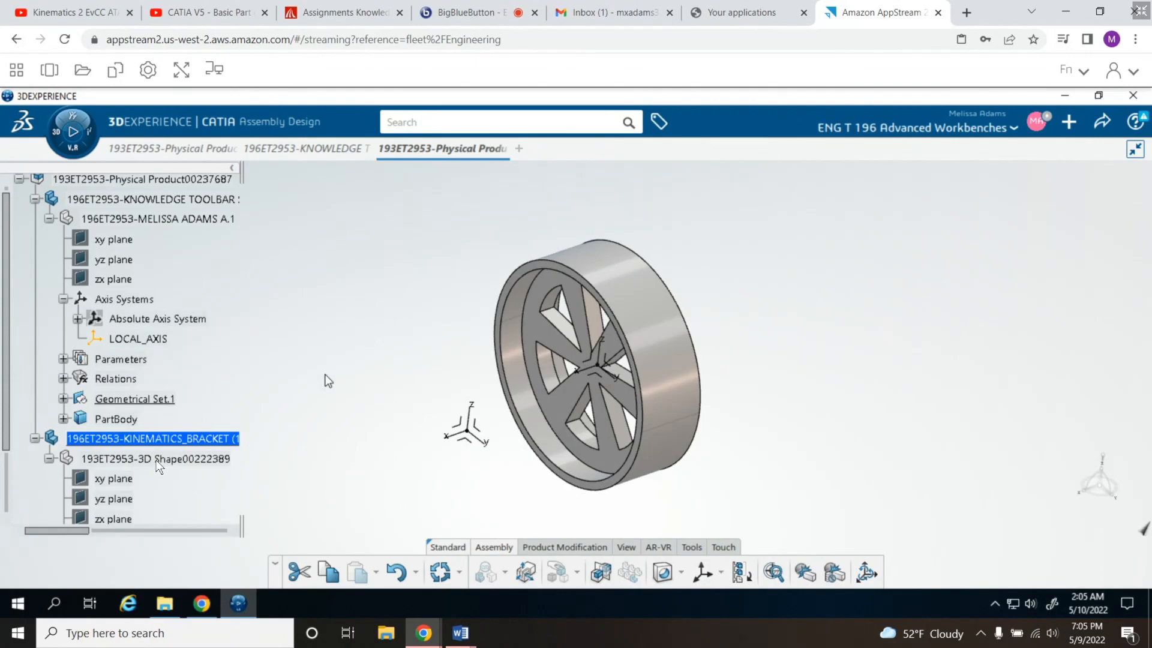
# - Activate the kinematics bracket's 3D shape for part design and define its Geometrical Set.1 as the in-work object
pyautogui.scroll(-3, 226, 404)
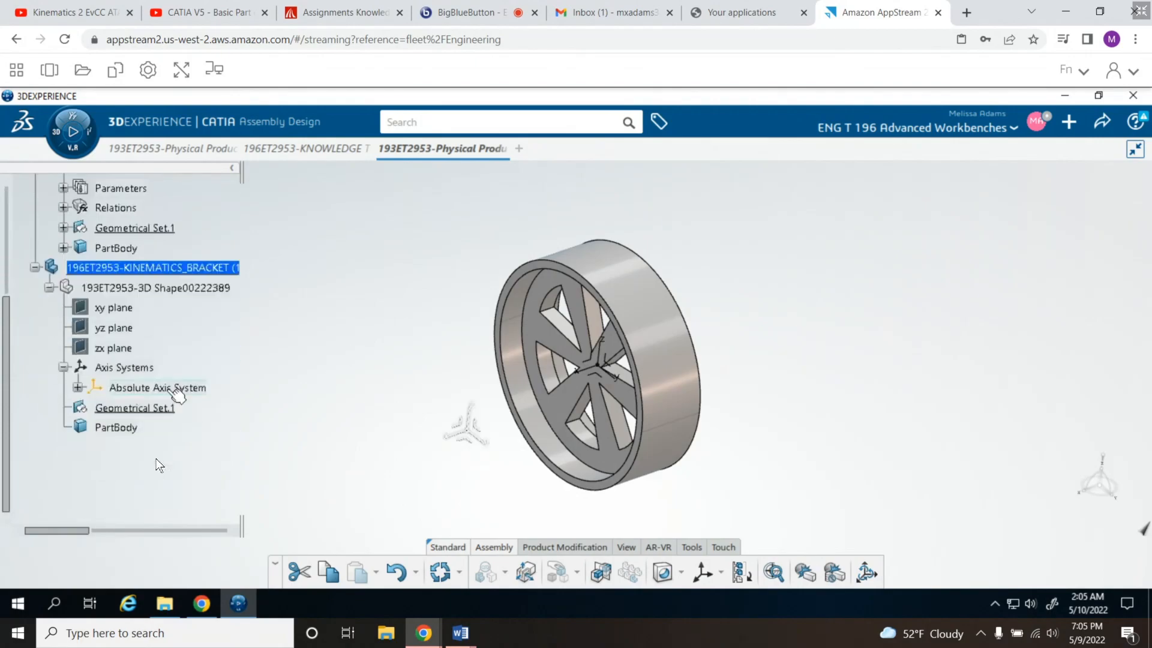
pyautogui.doubleClick(116, 428)
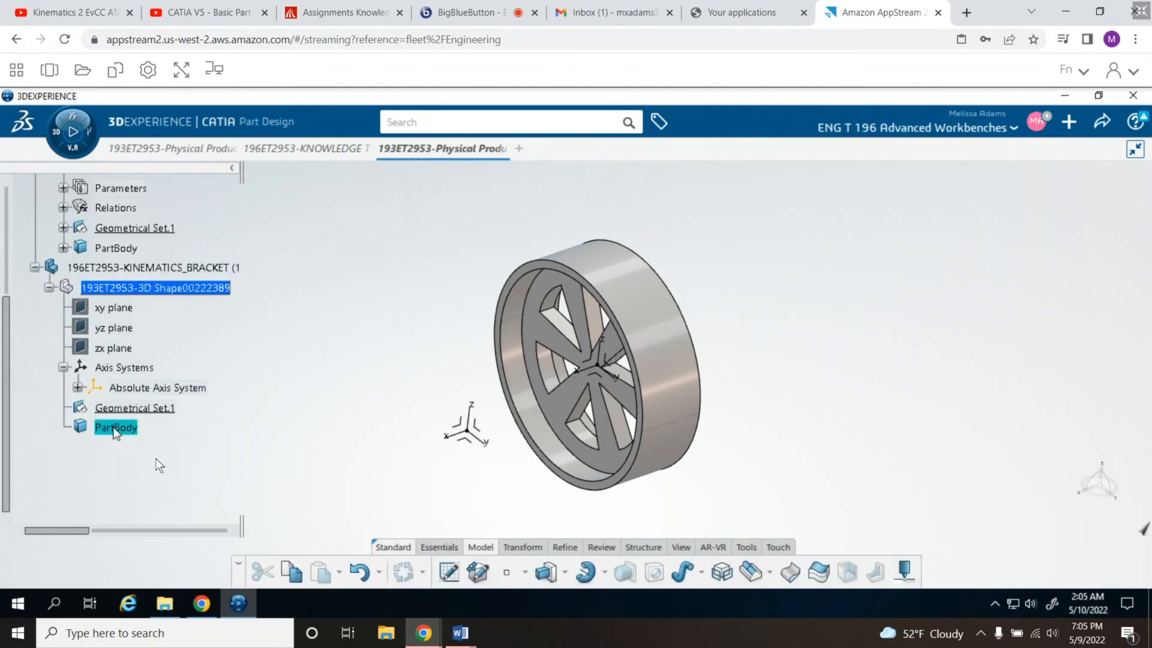
pyautogui.rightClick(115, 431)
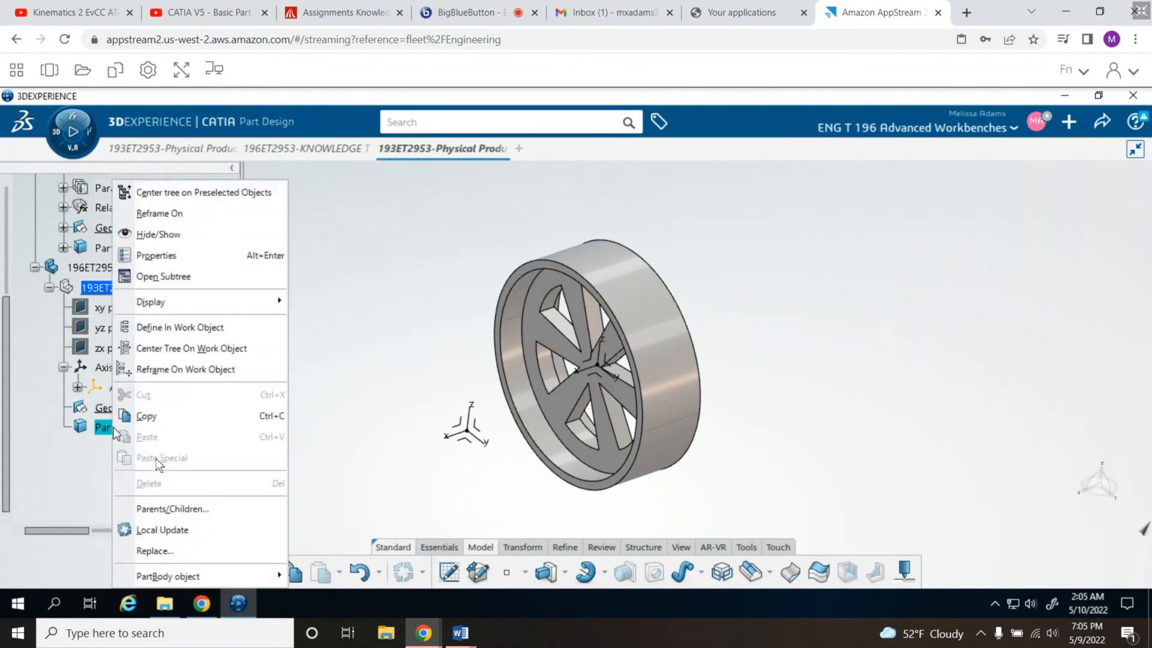
pyautogui.click(168, 334)
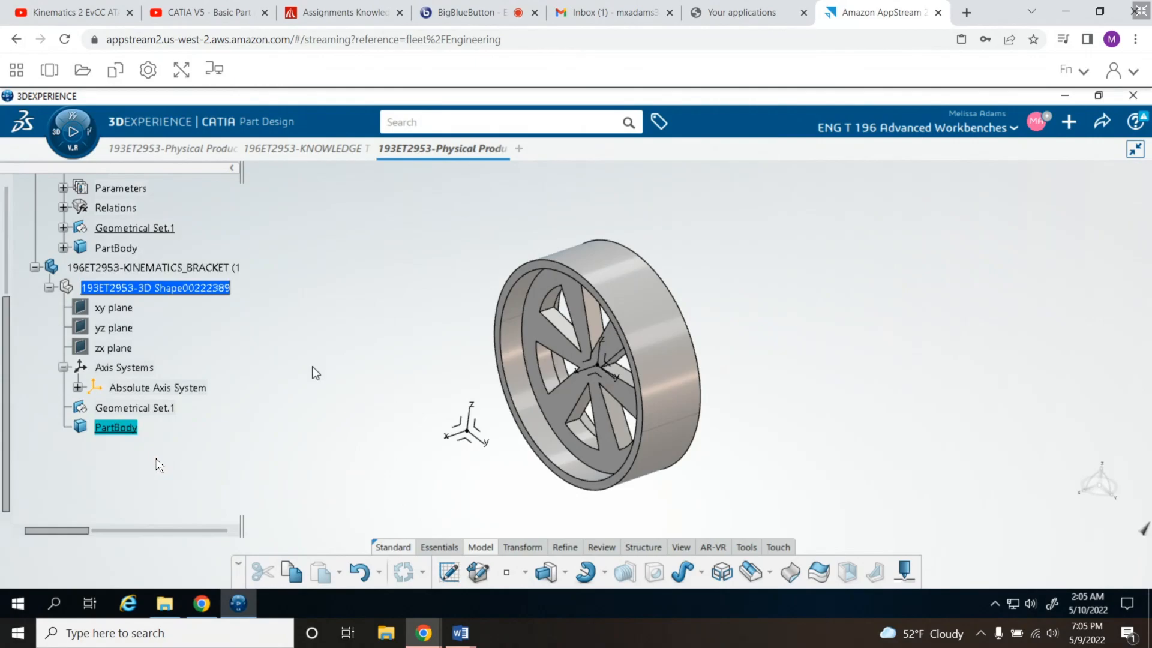
pyautogui.click(157, 408)
pyautogui.rightClick(155, 408)
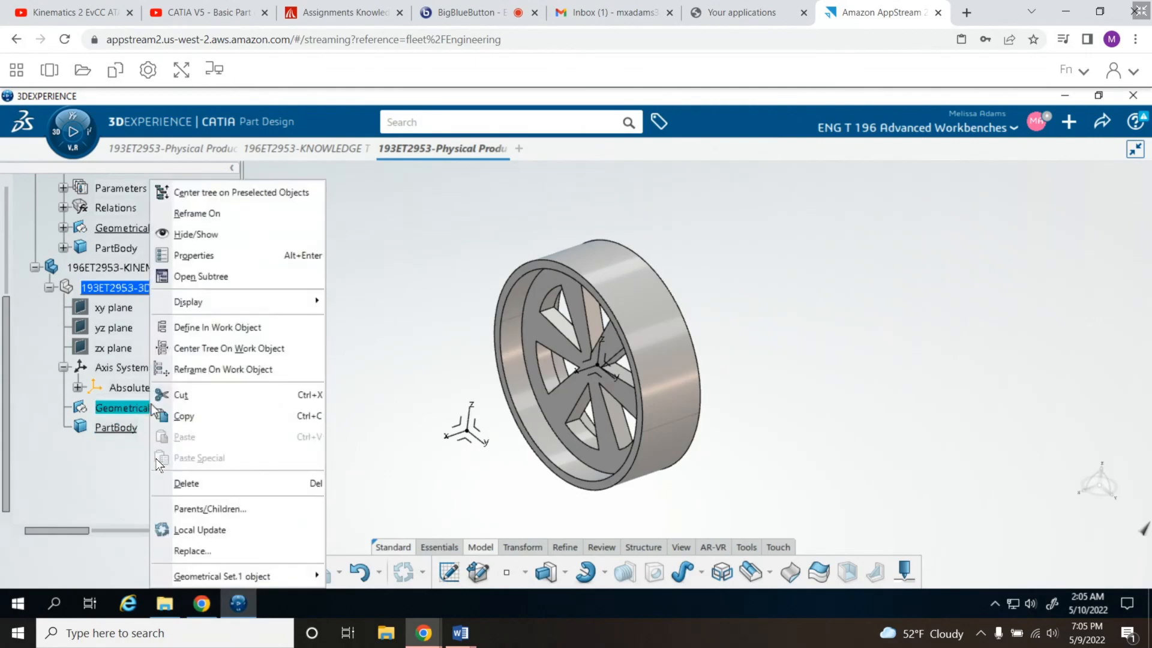
pyautogui.click(246, 328)
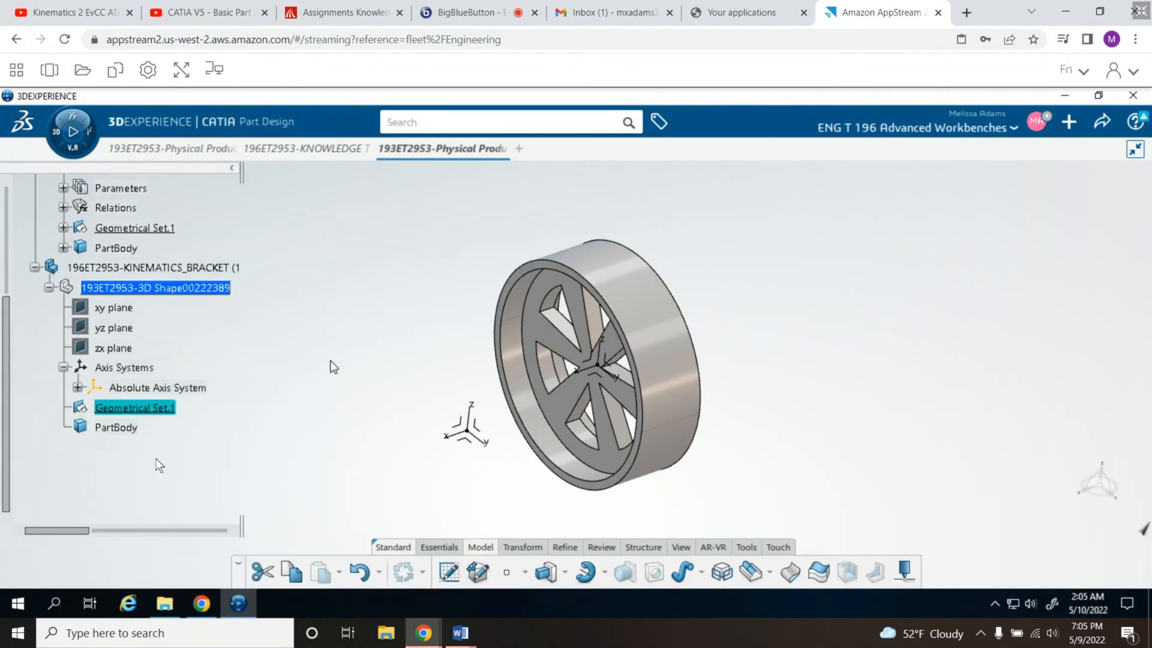
# - Create a Standard axis system in the kinematics bracket with its origin on the wheel's LOCAL_AXIS origin
pyautogui.click(445, 548)
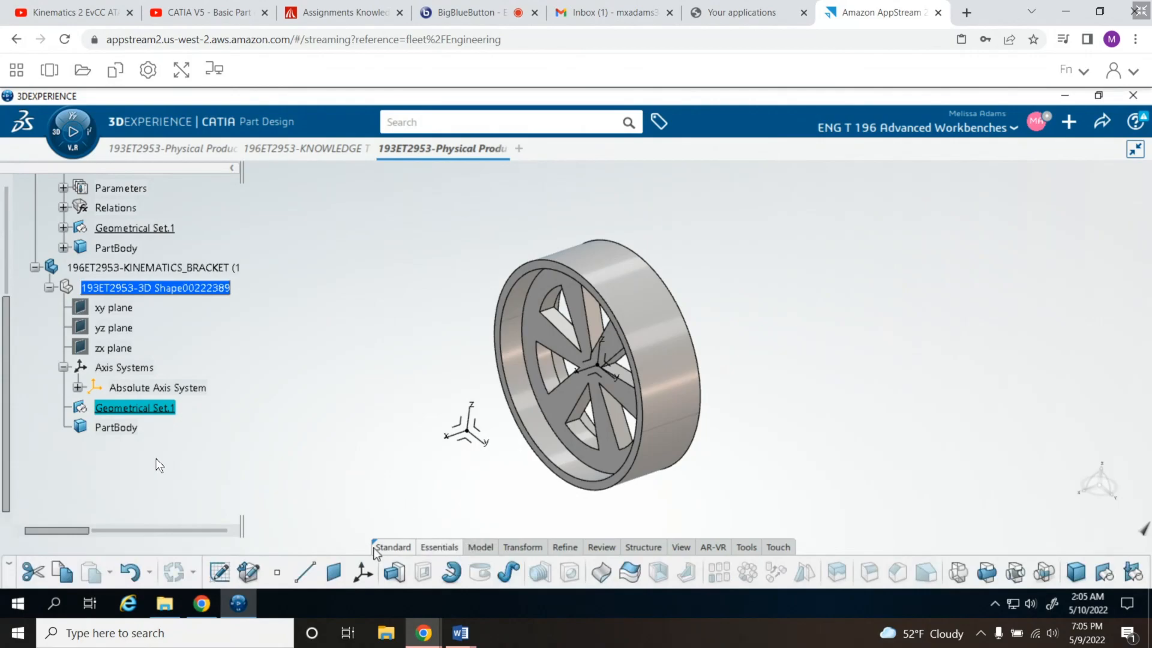
pyautogui.click(363, 573)
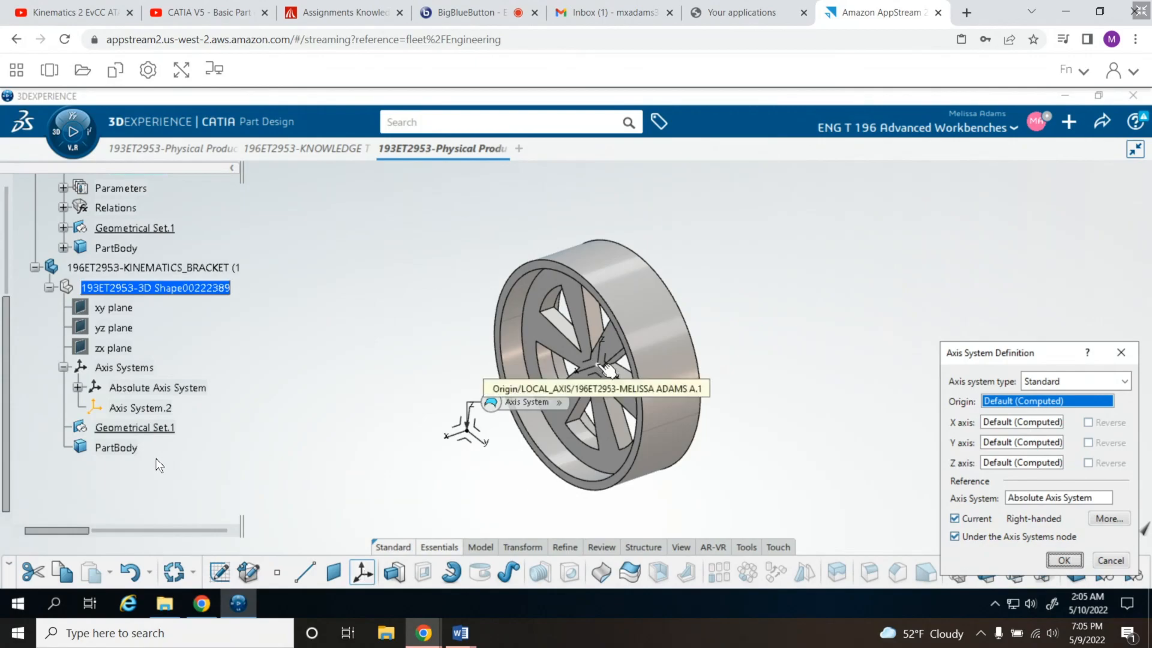
pyautogui.click(606, 366)
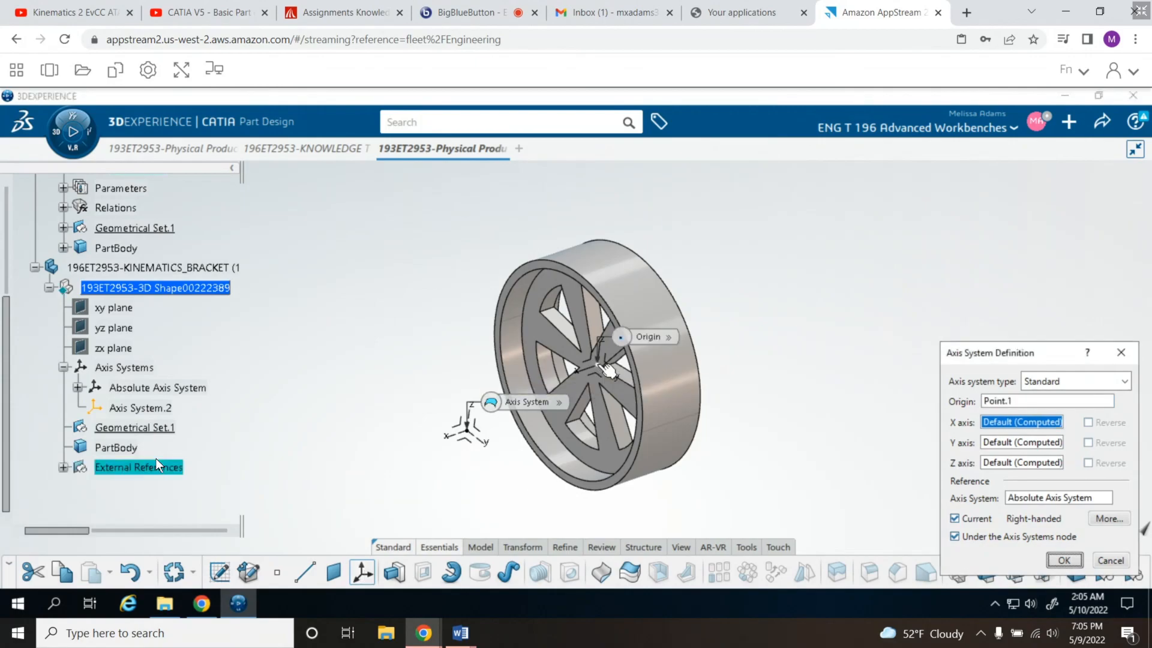
pyautogui.moveTo(599, 366)
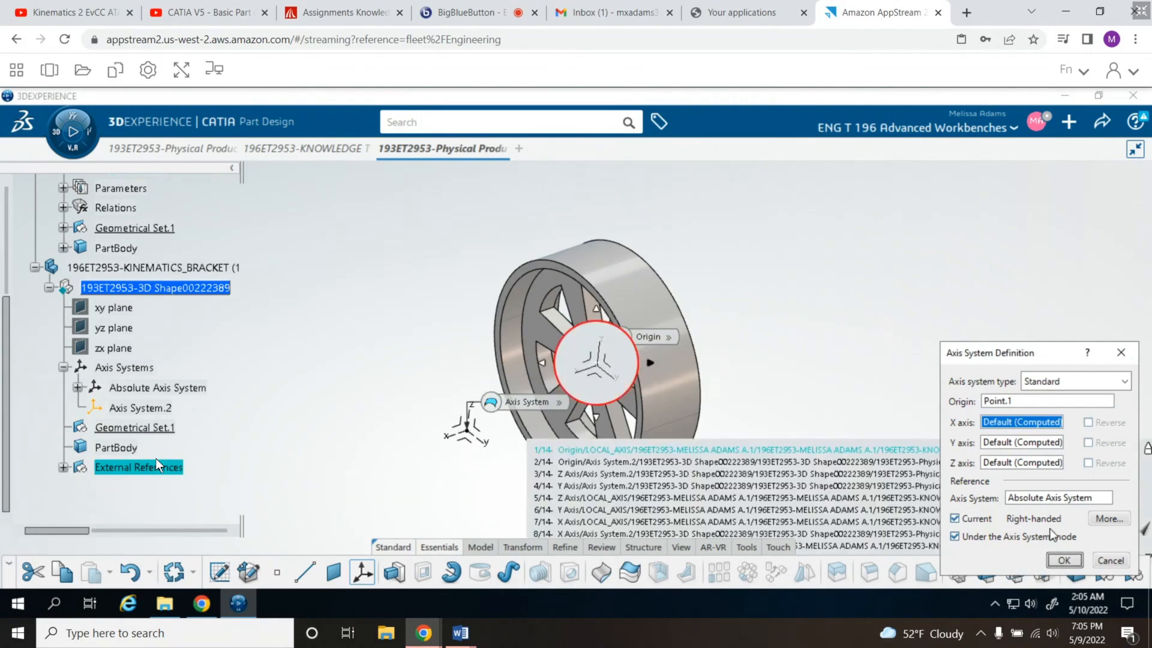
pyautogui.click(1077, 561)
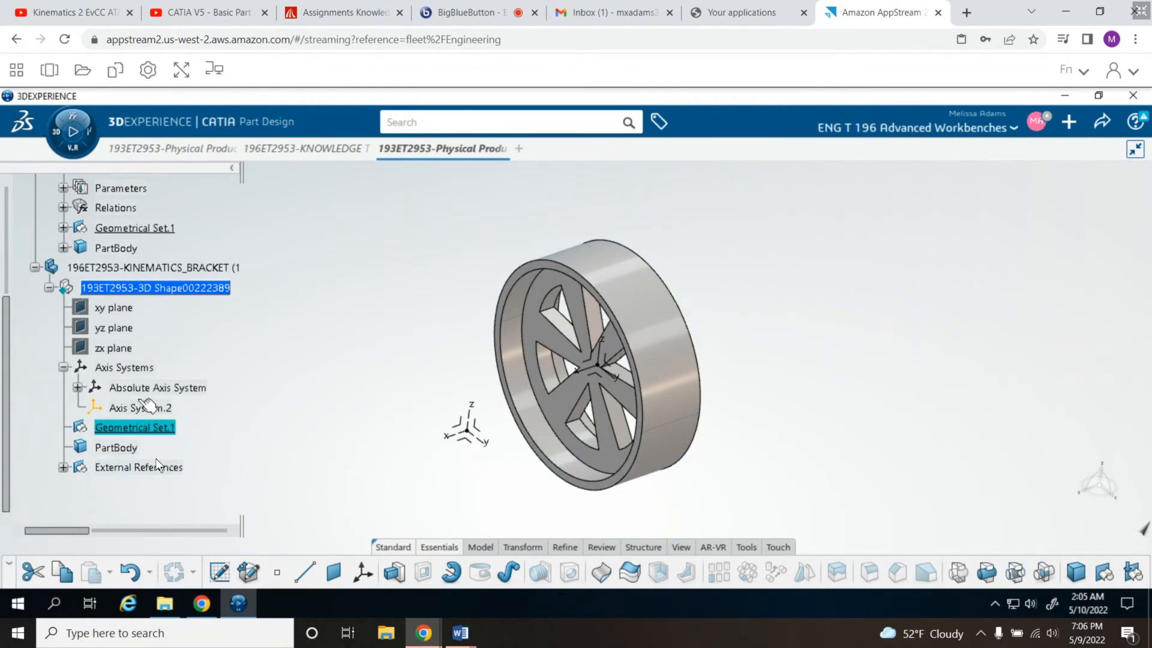
# - Rename the bracket's new axis system LOCAL_AXIS in its feature properties
pyautogui.click(138, 409)
pyautogui.rightClick(138, 408)
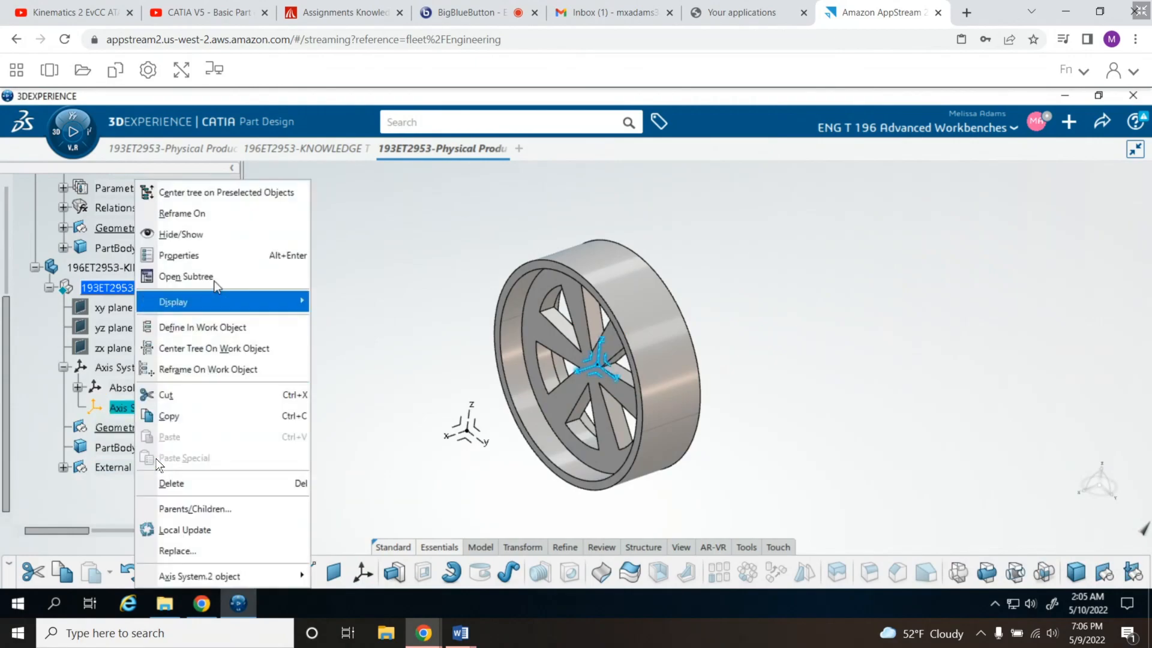
pyautogui.click(214, 251)
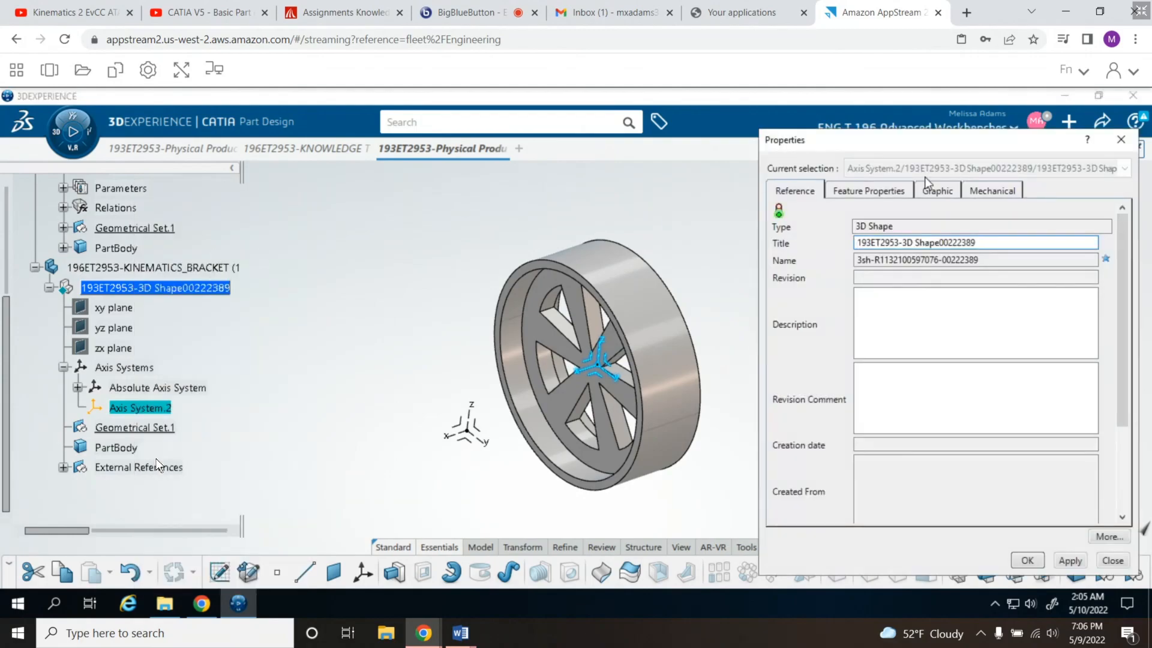
pyautogui.click(876, 191)
pyautogui.write('LOCAL_AXIS')
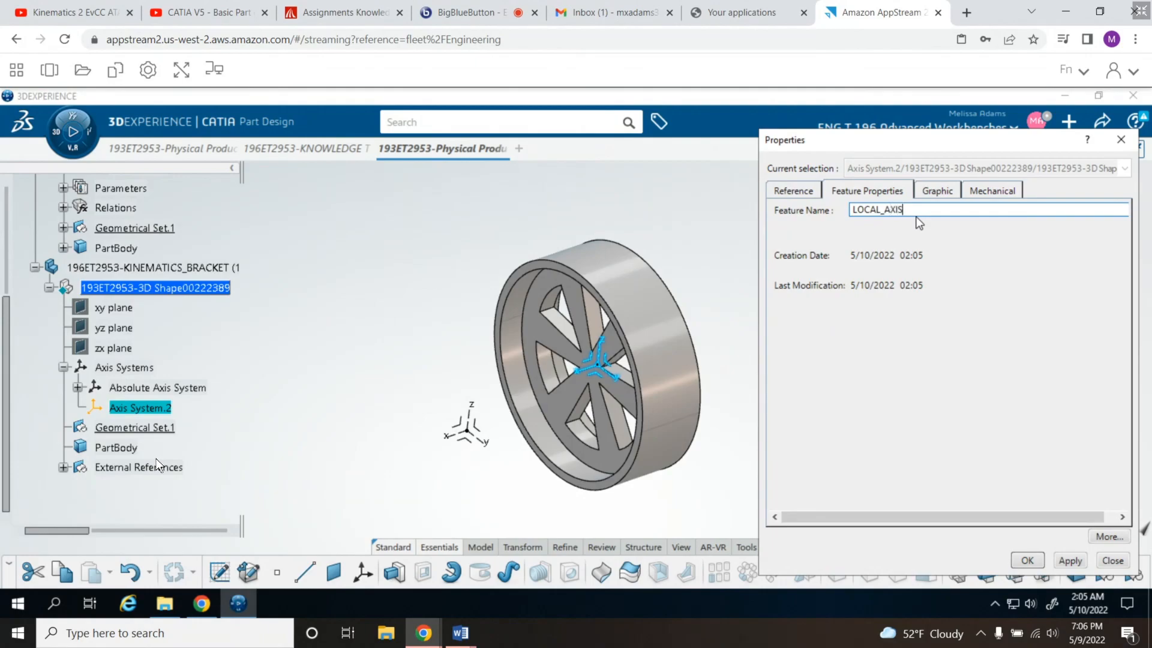
pyautogui.press('Return')
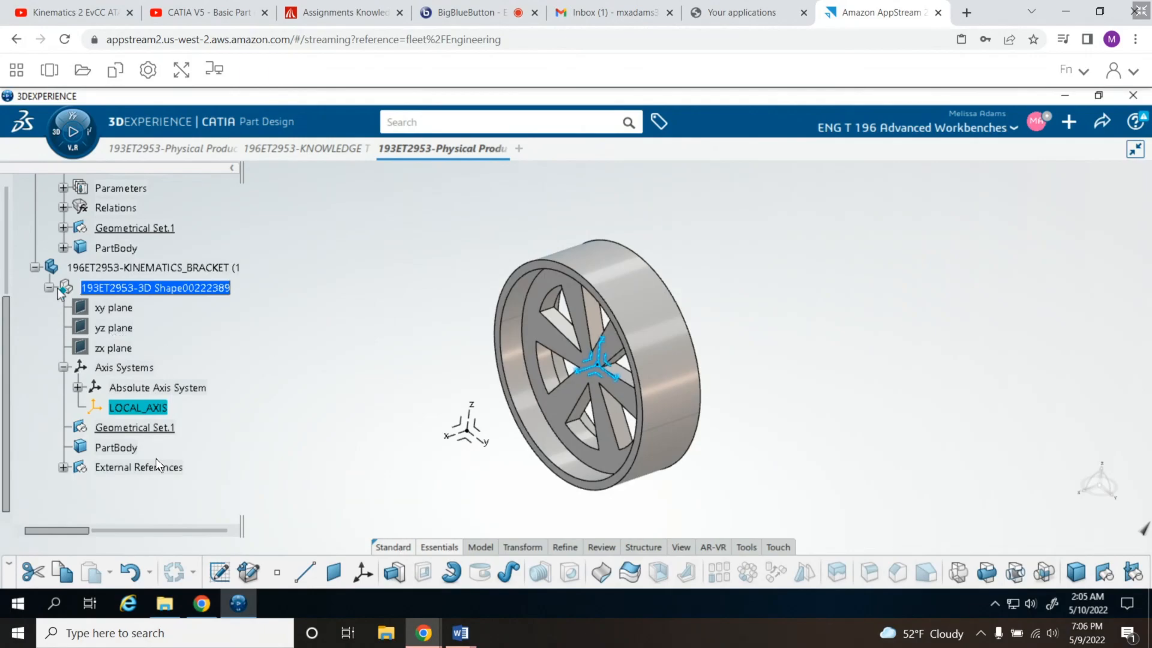
# - Hide the wheel part's LOCAL_AXIS so only the bracket's axis system shows at the hub
pyautogui.scroll(3, 193, 226)
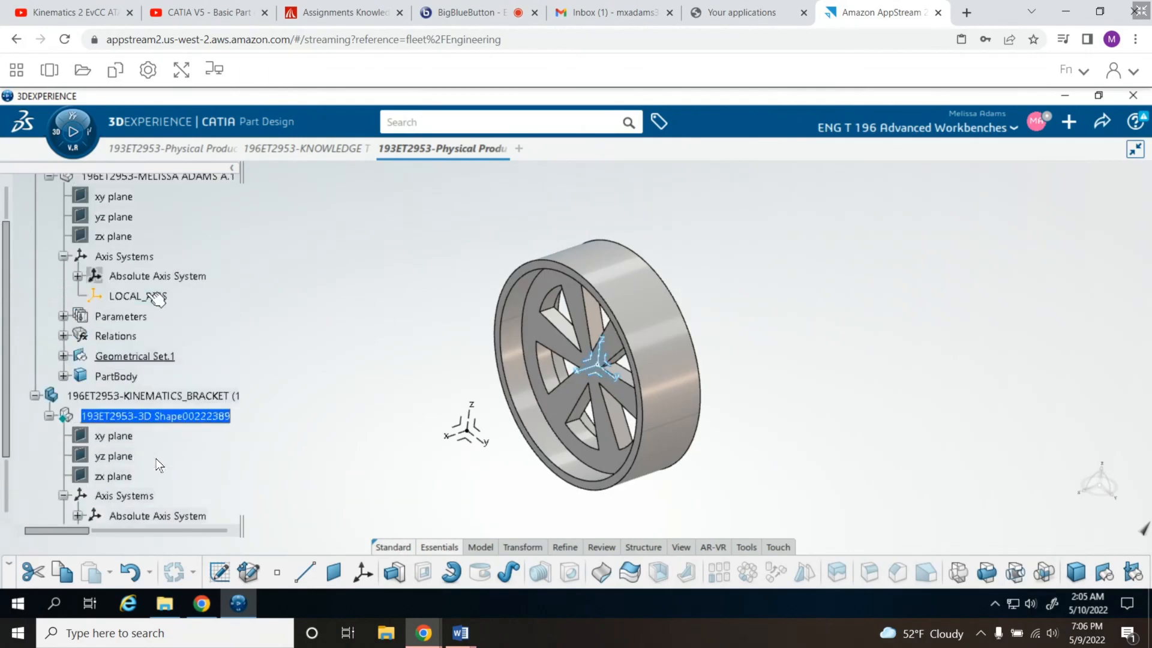
pyautogui.rightClick(153, 297)
pyautogui.click(207, 236)
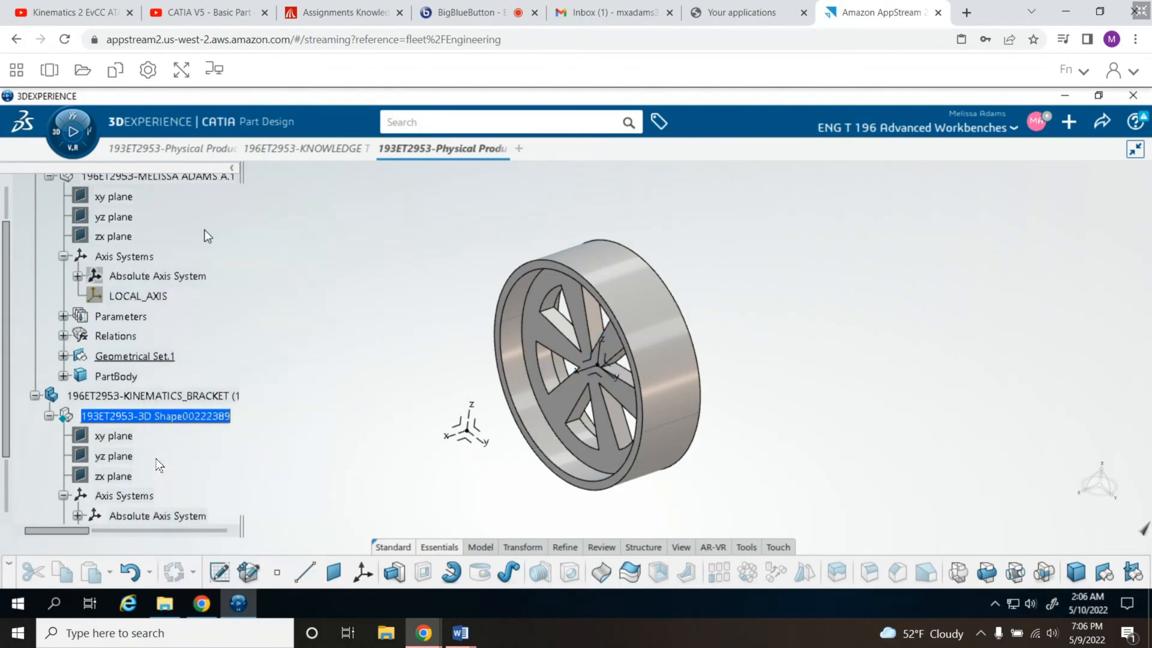
# - Hide the kinematics bracket's Absolute Axis System
pyautogui.scroll(-3, 219, 324)
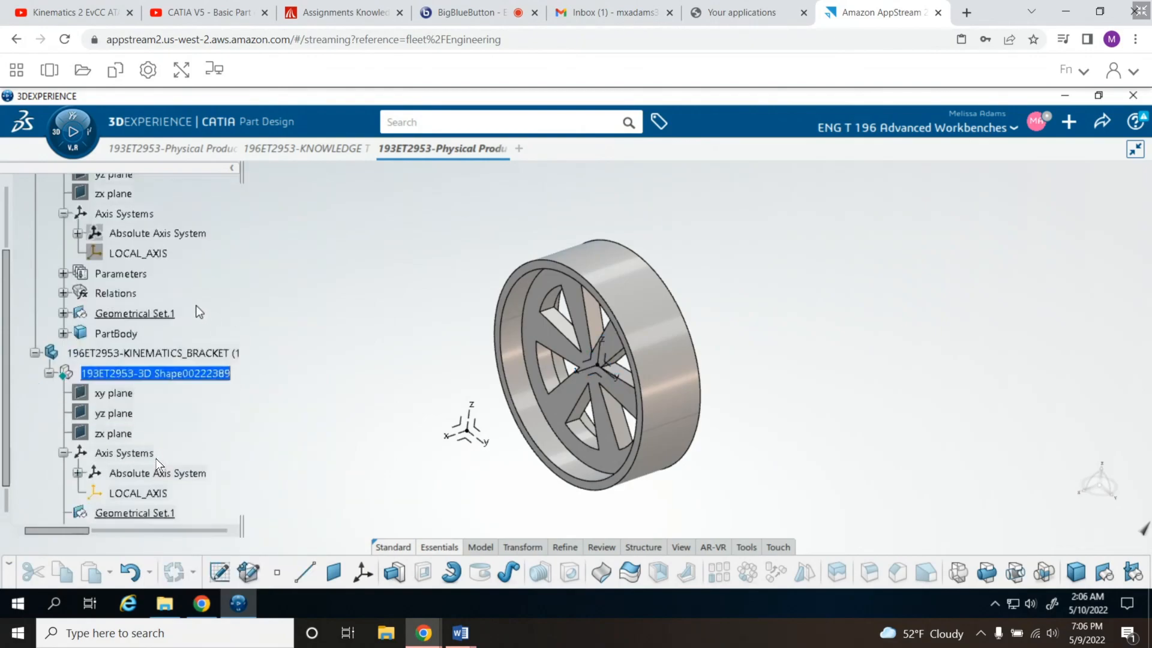
pyautogui.scroll(-1, 203, 311)
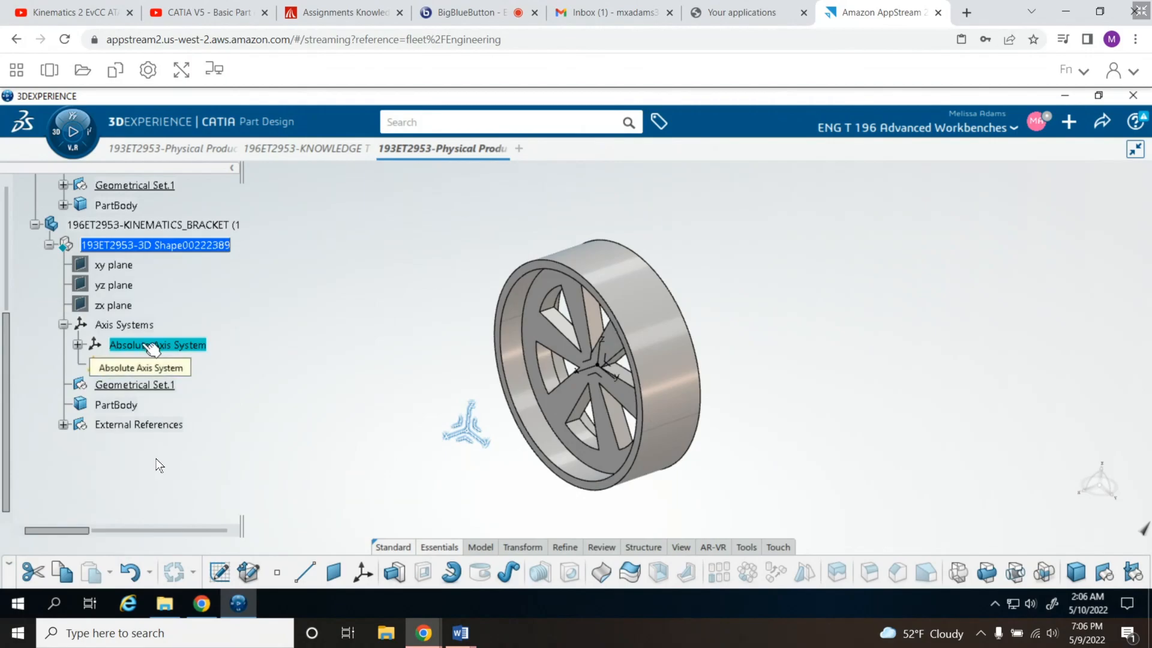
pyautogui.rightClick(151, 346)
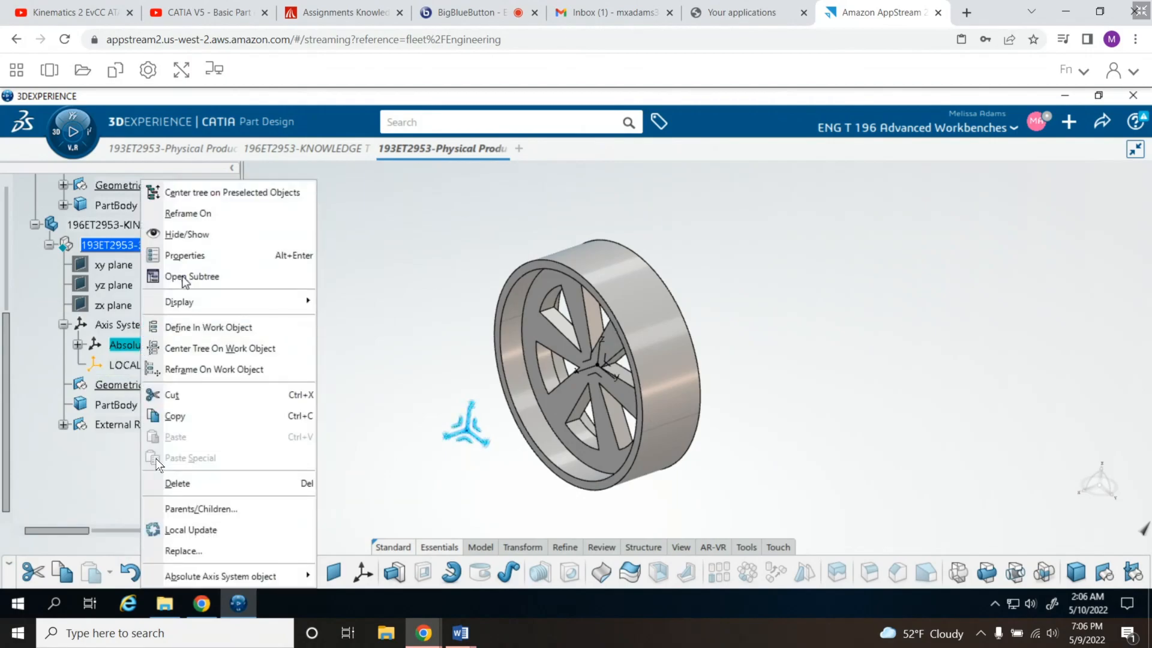
pyautogui.click(195, 239)
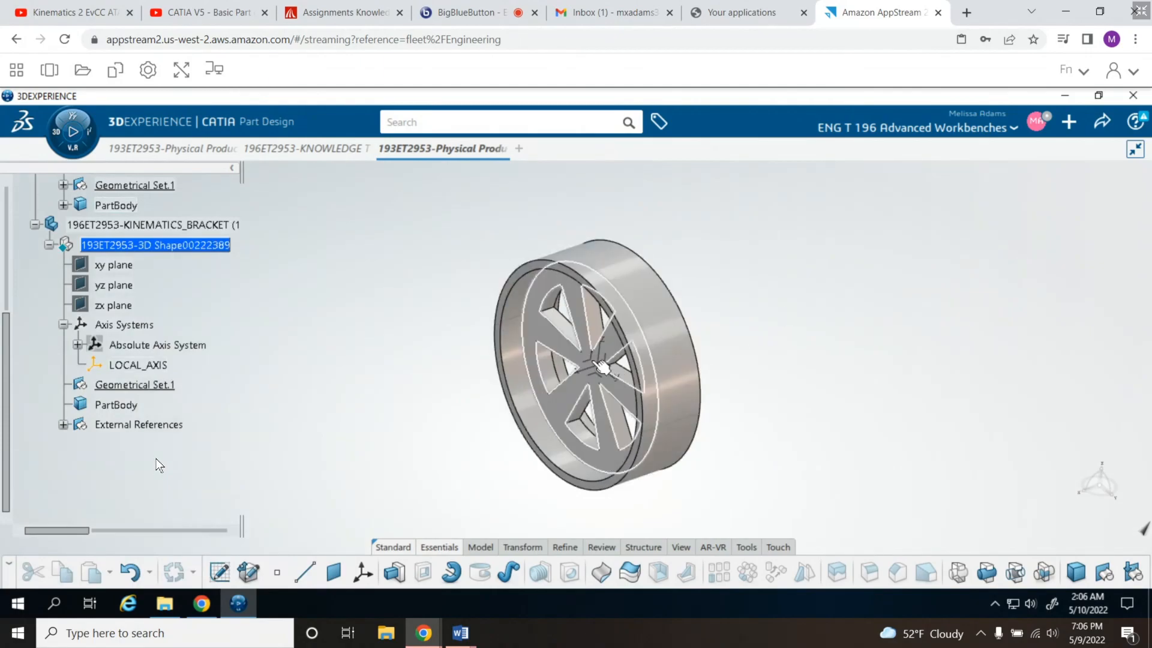
# - Sketch a rectangle about 24 in wide on the bracket LOCAL_AXIS's zx plane, enclosing the wheel with its lower edge stretched well below the tire
pyautogui.click(603, 368)
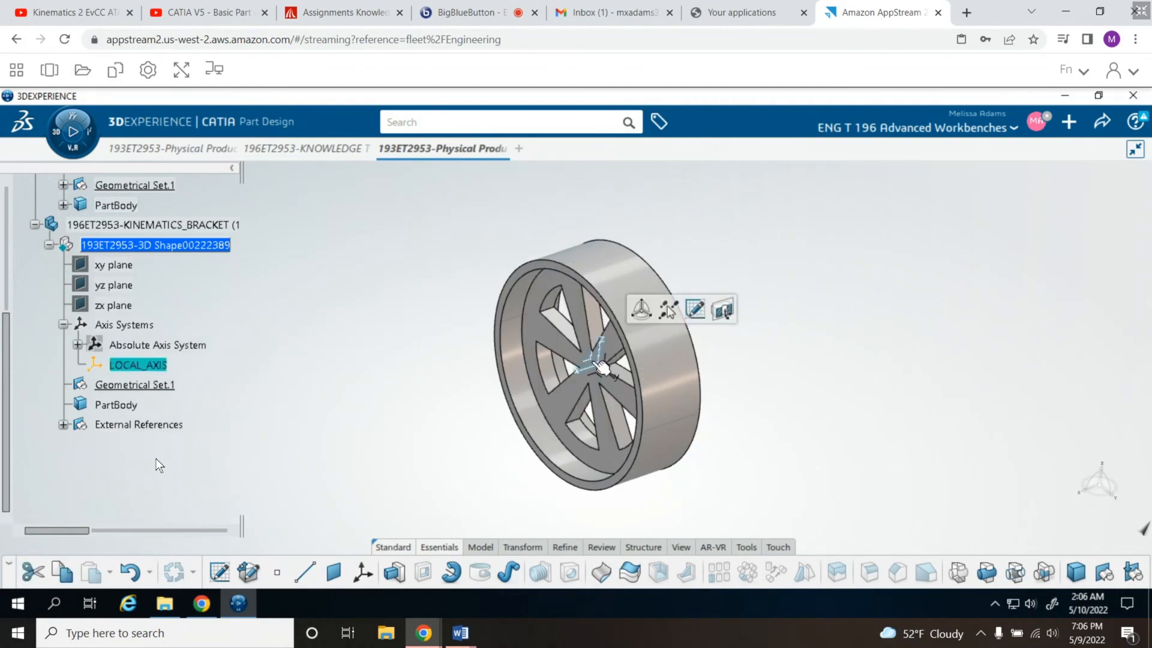
pyautogui.click(694, 310)
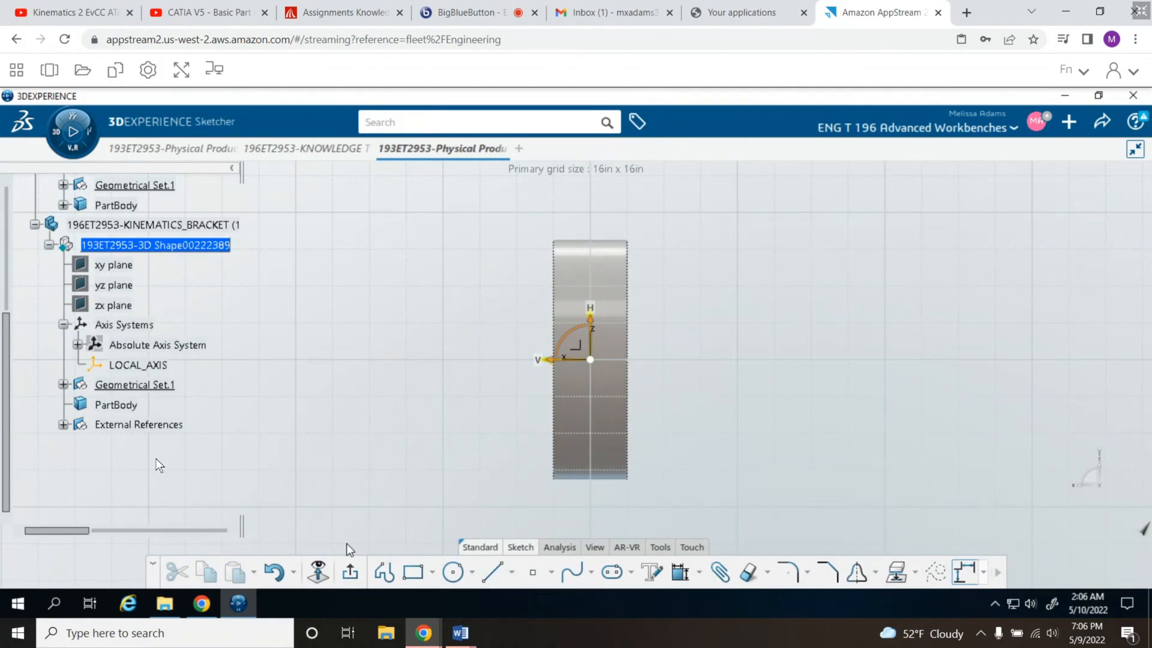
pyautogui.click(412, 574)
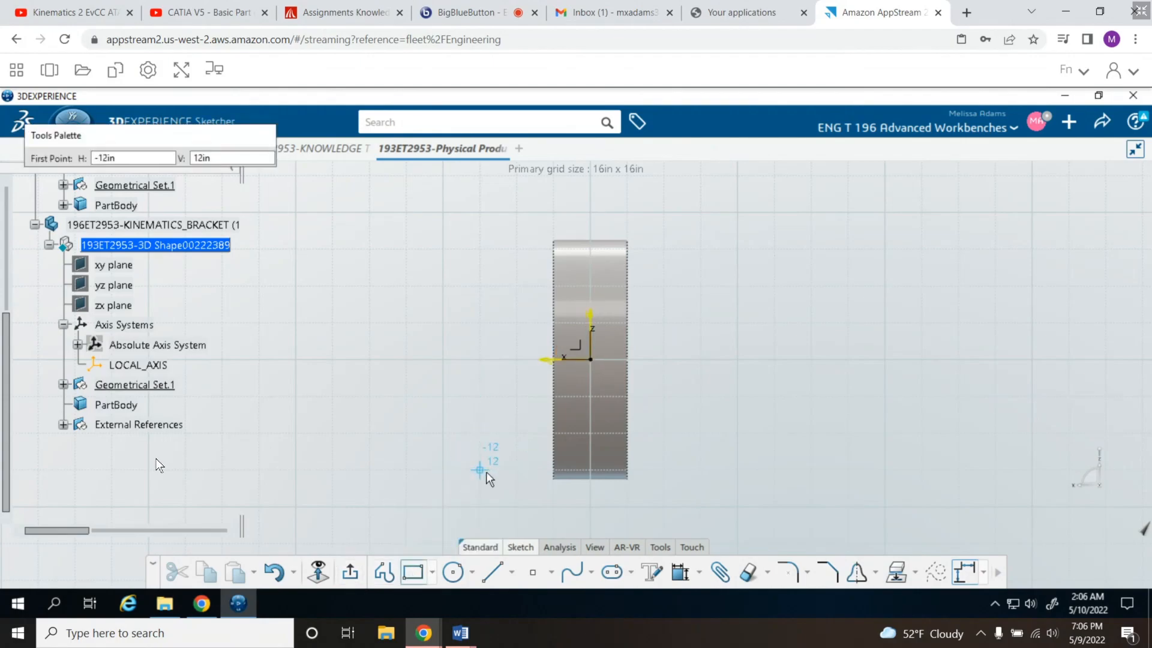
pyautogui.click(480, 470)
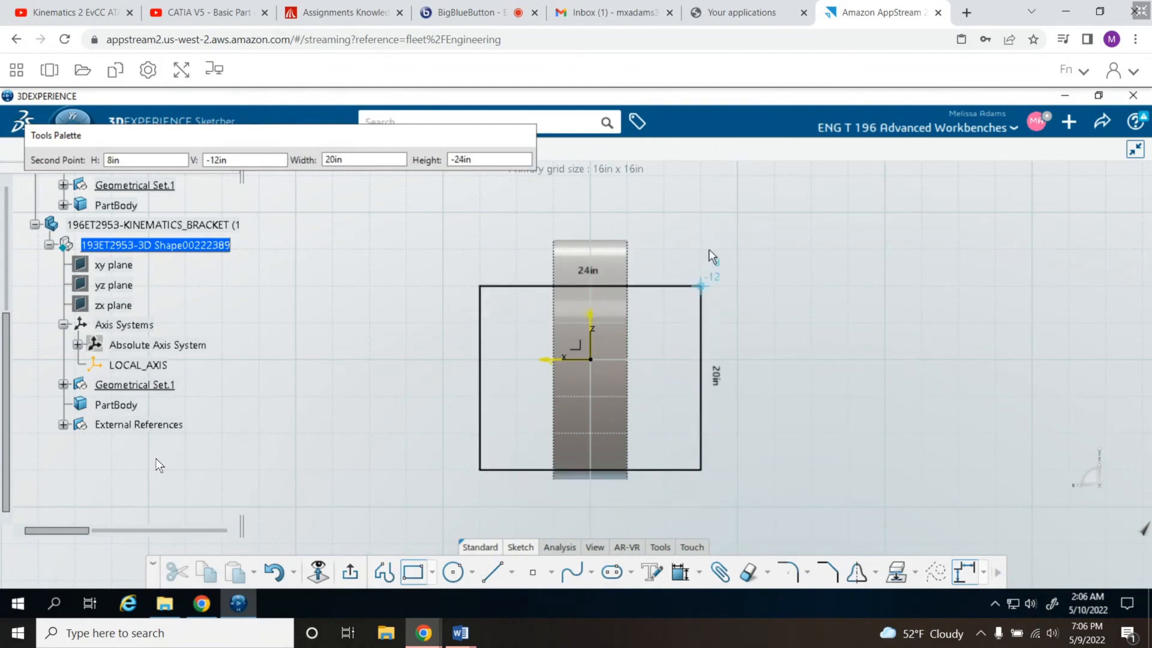
pyautogui.click(702, 174)
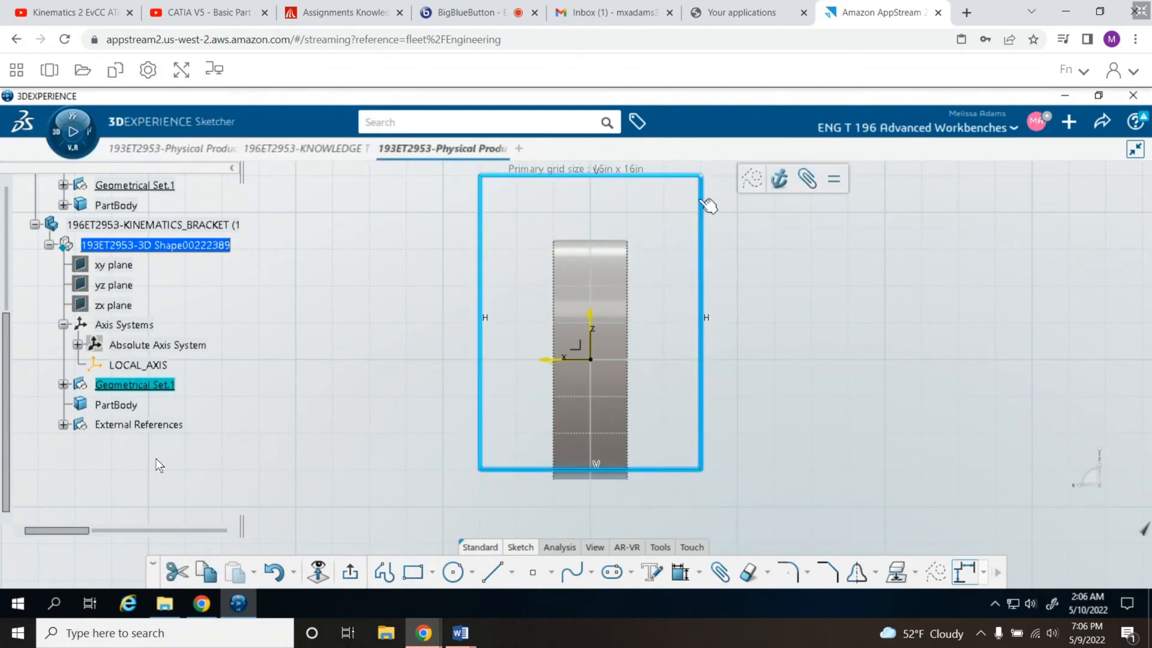
pyautogui.moveTo(701, 471); pyautogui.dragTo(703, 533)
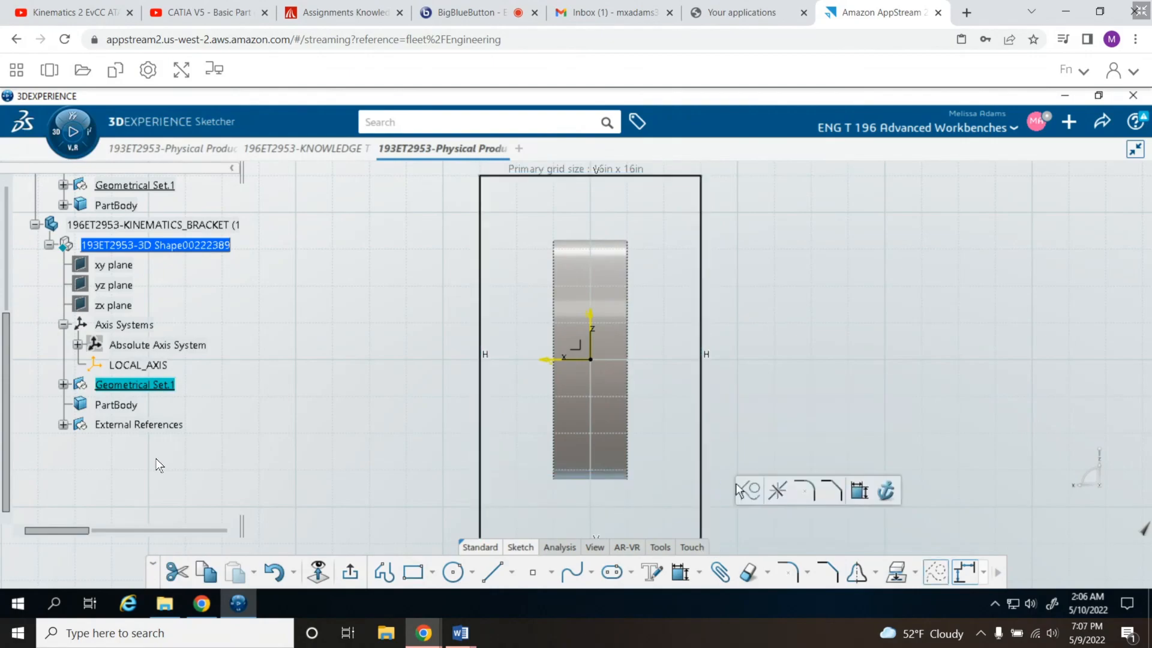
# - Sketch a second rectangle about 16 in wide inside the first, leaving clearance around the wheel
pyautogui.click(412, 572)
pyautogui.click(517, 213)
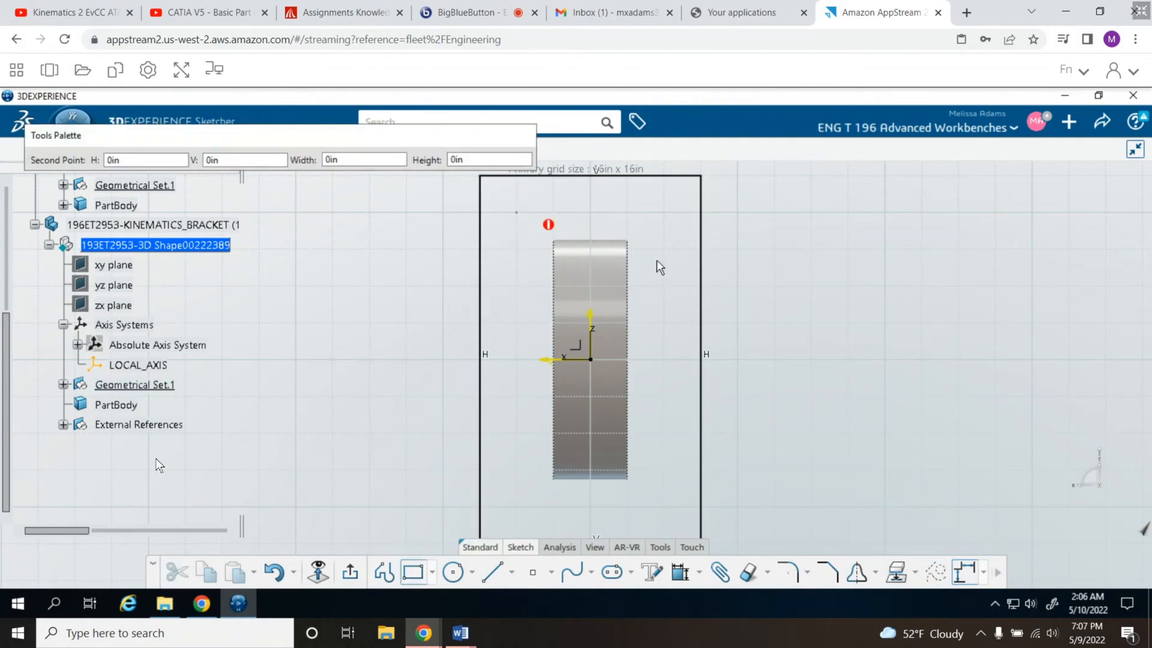
pyautogui.click(668, 524)
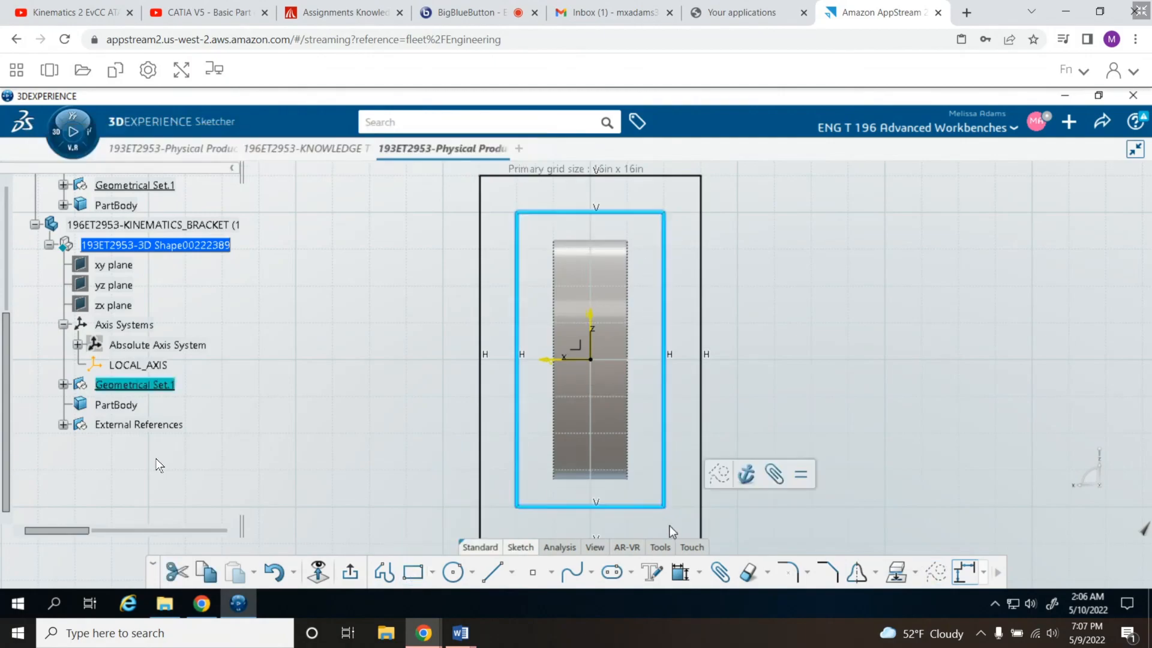
pyautogui.click(774, 342)
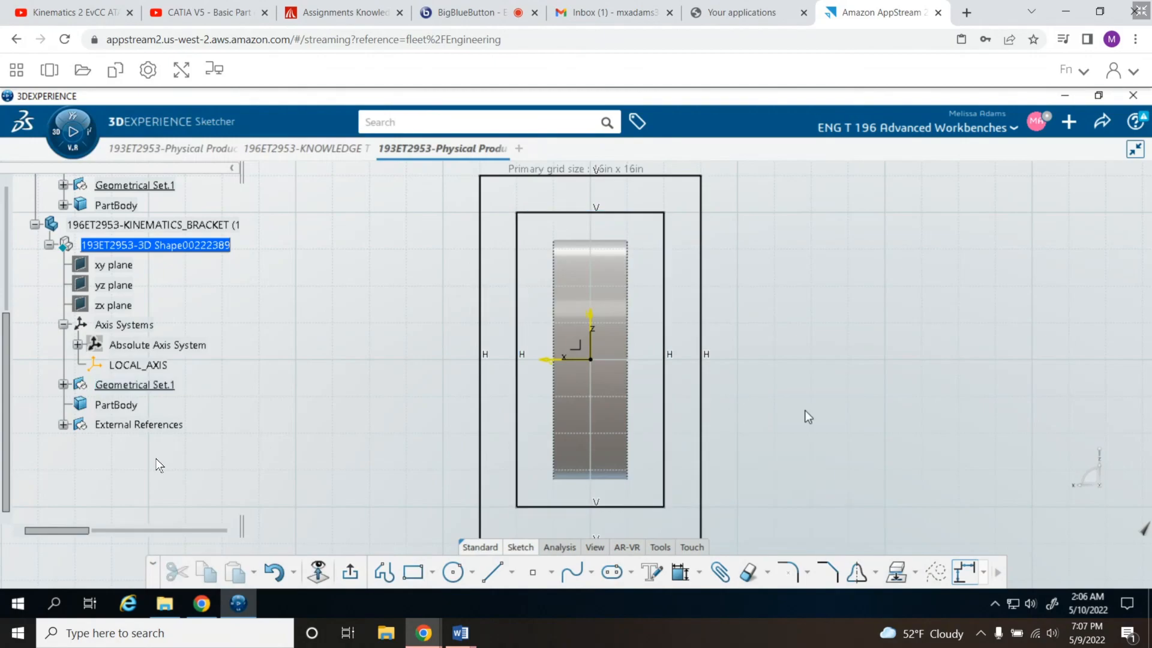
pyautogui.moveTo(855, 487)
pyautogui.mouseDown(button='middle')
pyautogui.moveTo(853, 468)
pyautogui.moveTo(834, 490)
pyautogui.mouseUp(button='middle')
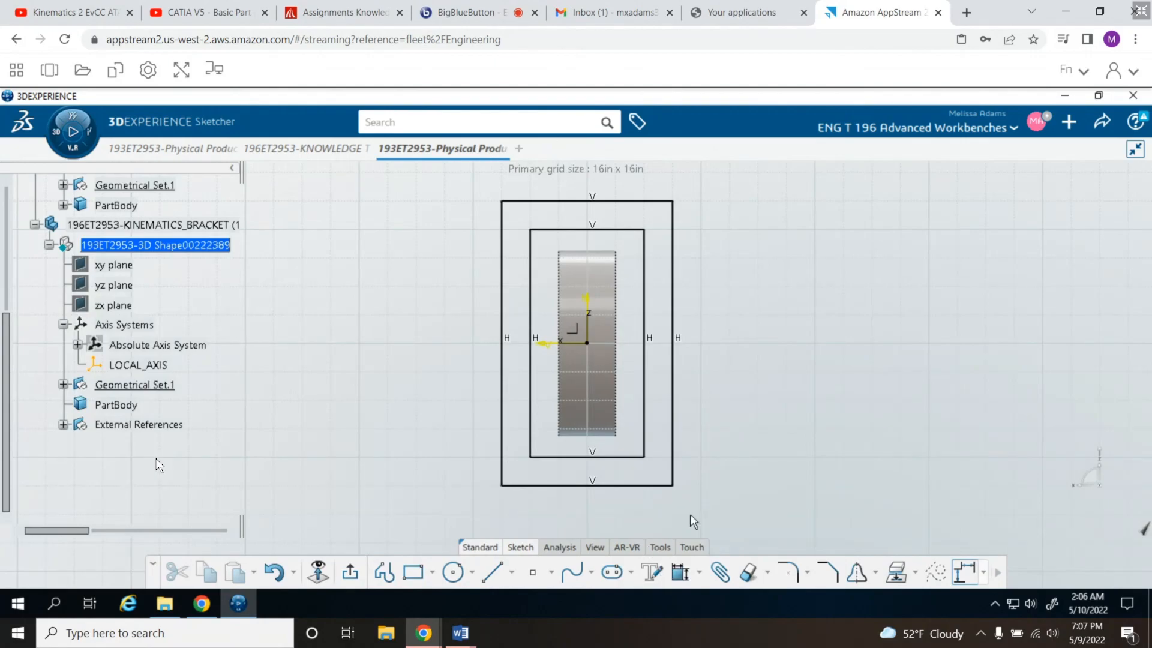
# - Draw a short horizontal line on each side joining the outer and inner rectangles about 8 in below the hub axis
pyautogui.click(497, 572)
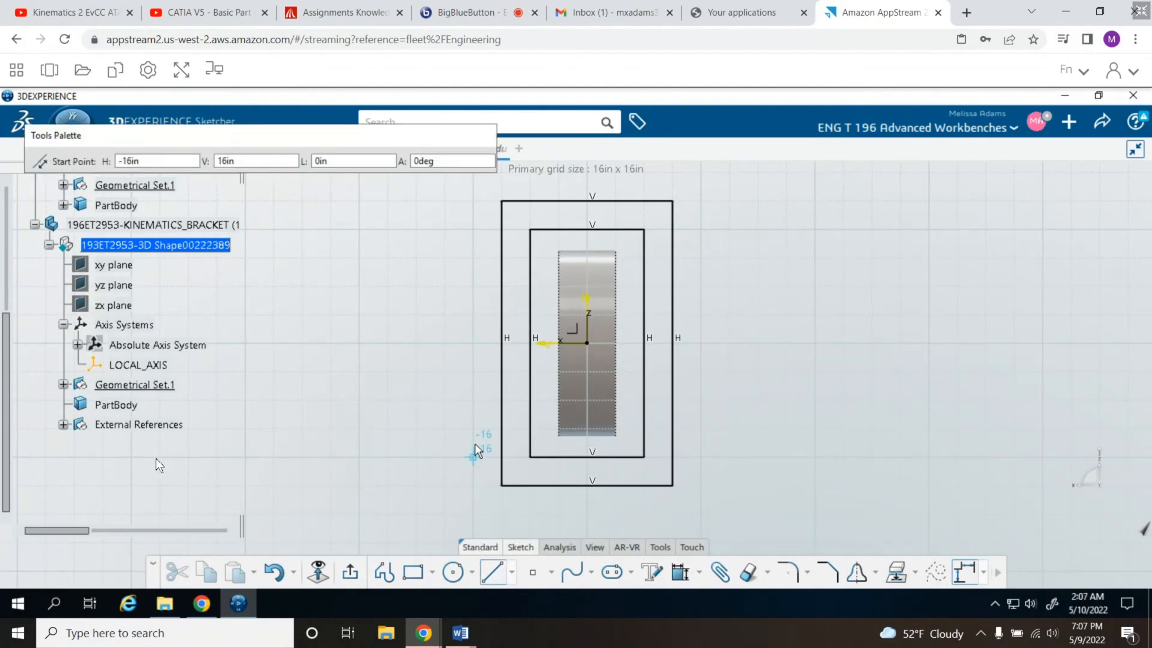
pyautogui.click(509, 395)
pyautogui.click(530, 399)
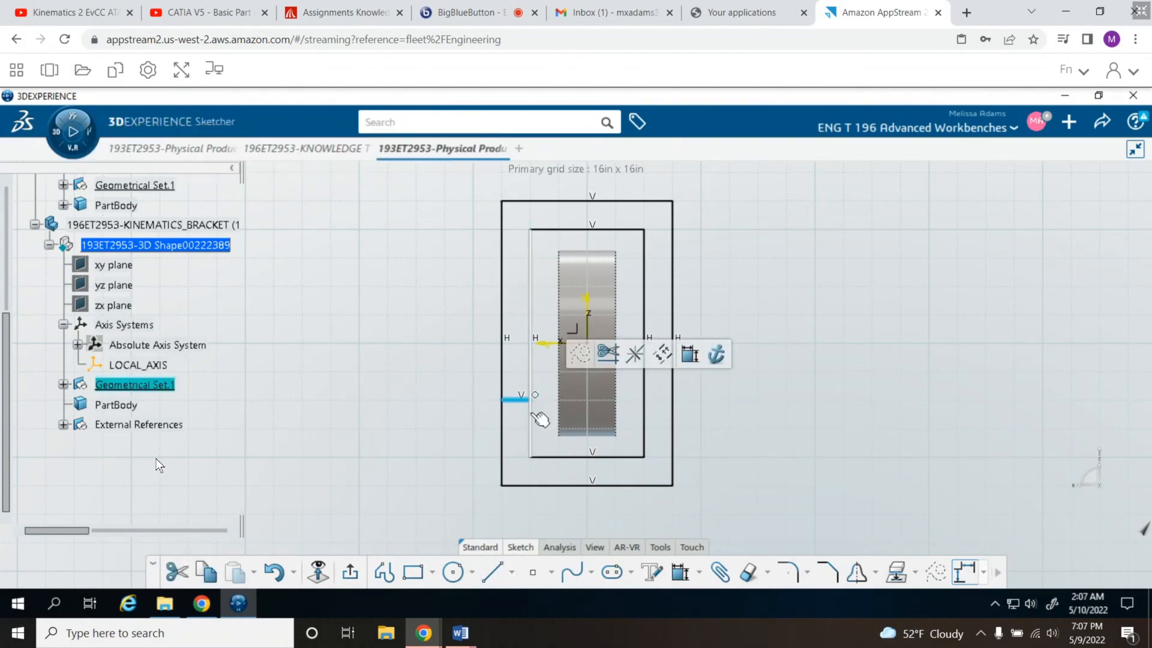
pyautogui.click(491, 577)
pyautogui.click(645, 399)
pyautogui.click(669, 401)
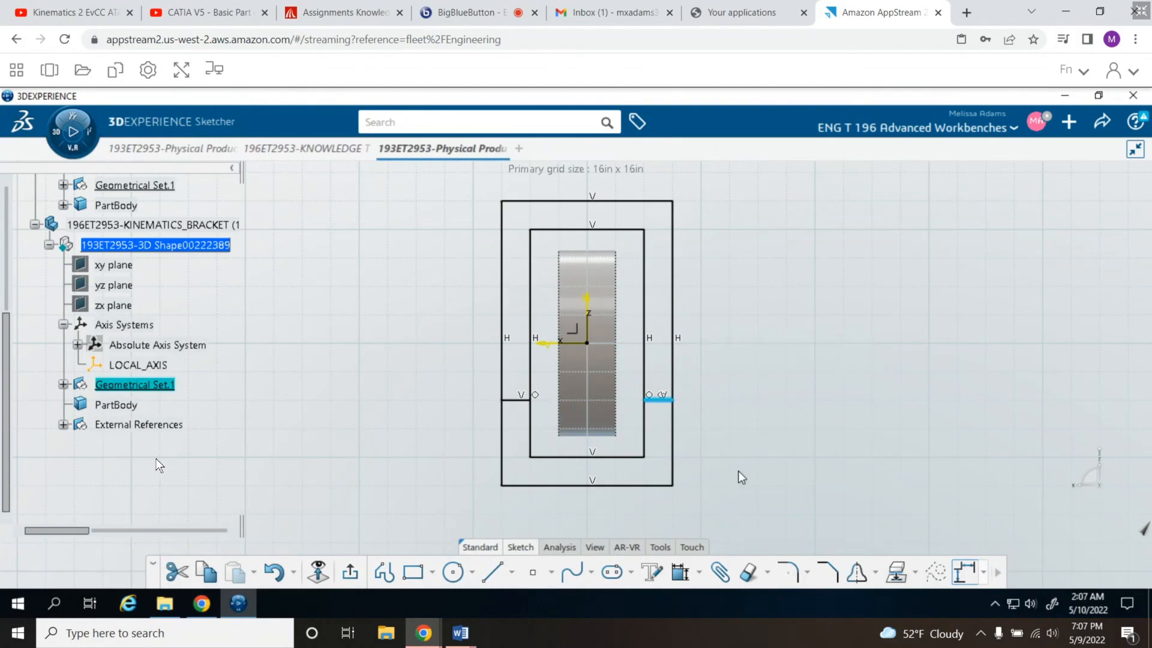
# - Quick Trim all rectangle segments below the two short connecting lines to leave a closed inverted-U profile
pyautogui.click(748, 572)
pyautogui.click(617, 485)
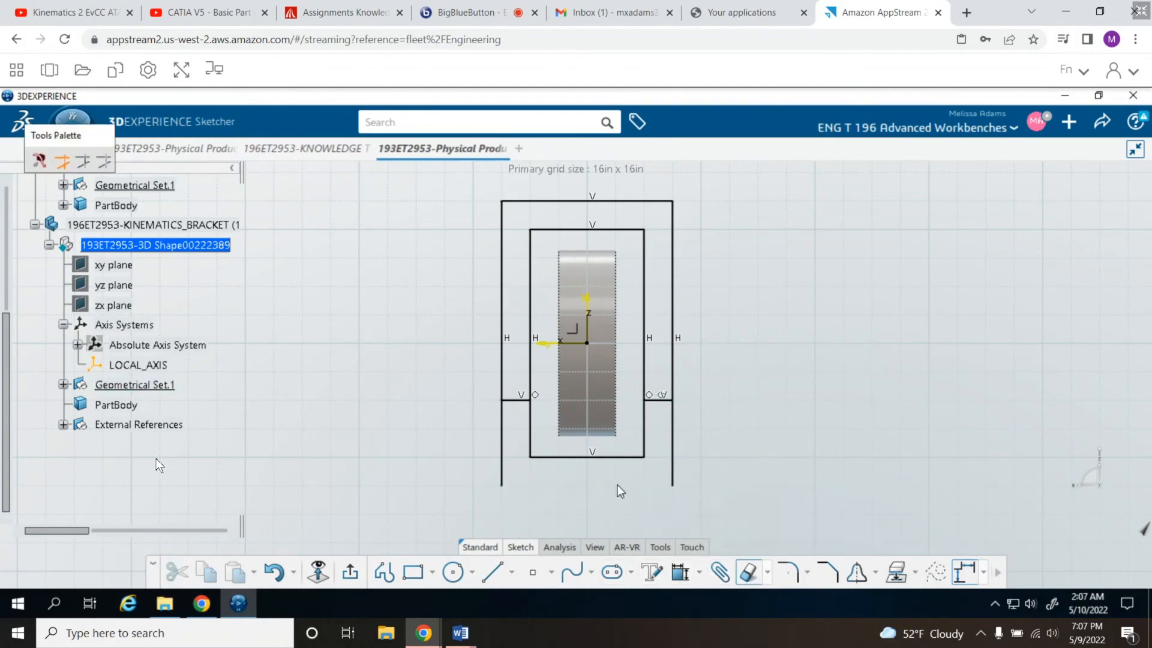
pyautogui.click(674, 460)
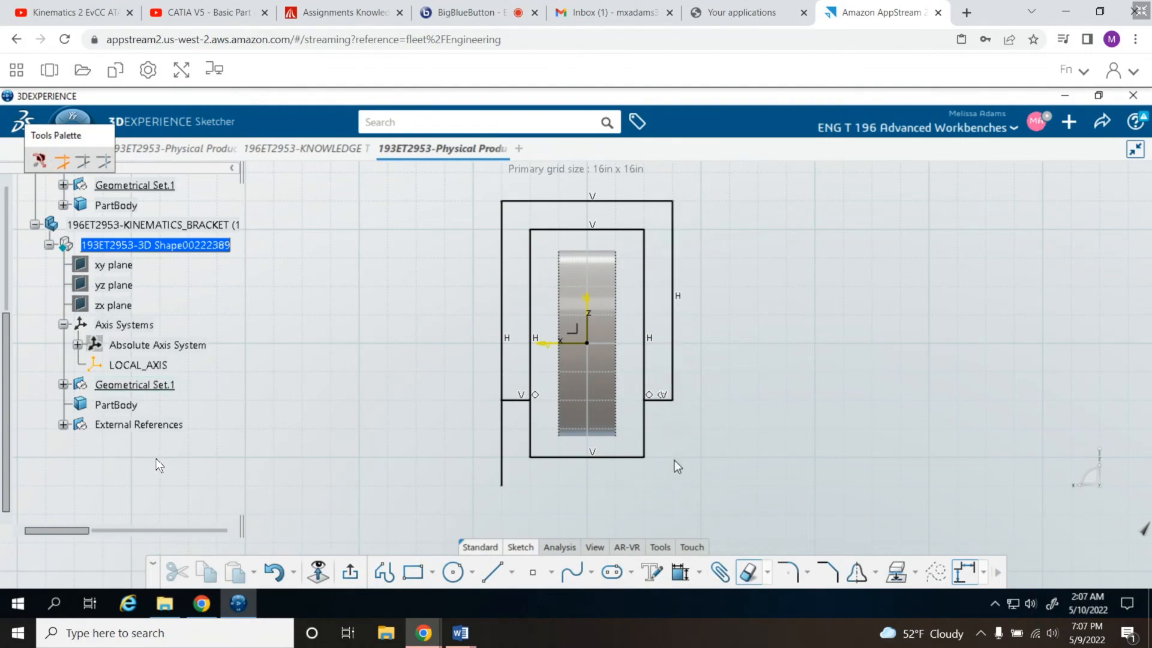
pyautogui.click(644, 444)
pyautogui.click(629, 457)
pyautogui.click(531, 436)
pyautogui.click(502, 456)
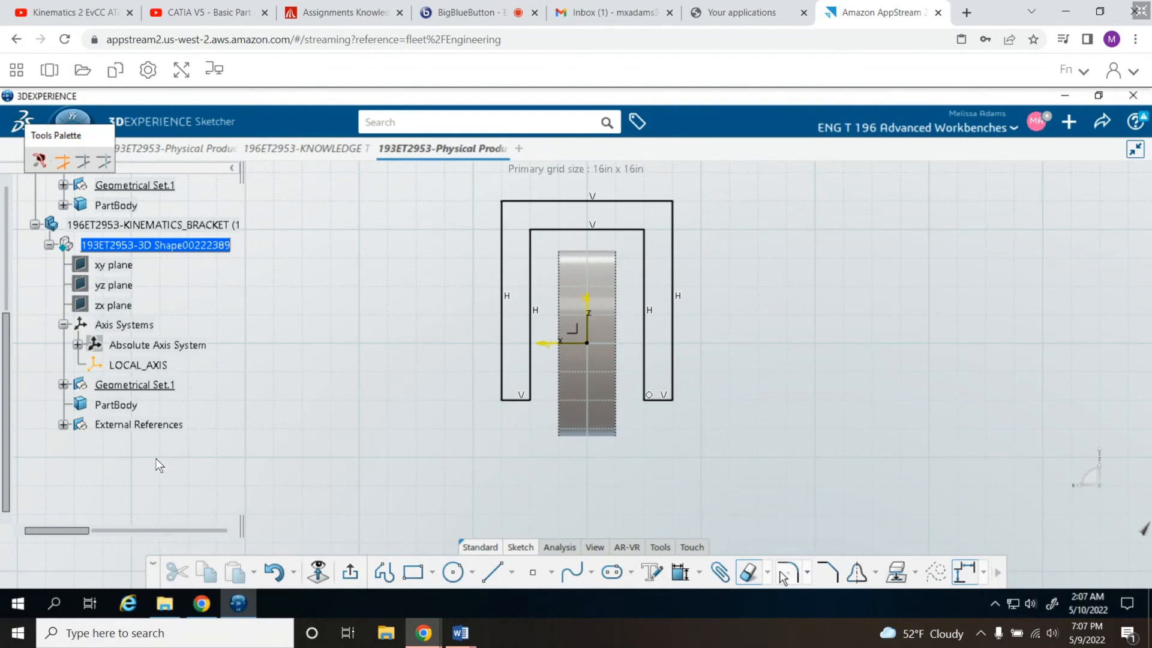
pyautogui.click(749, 572)
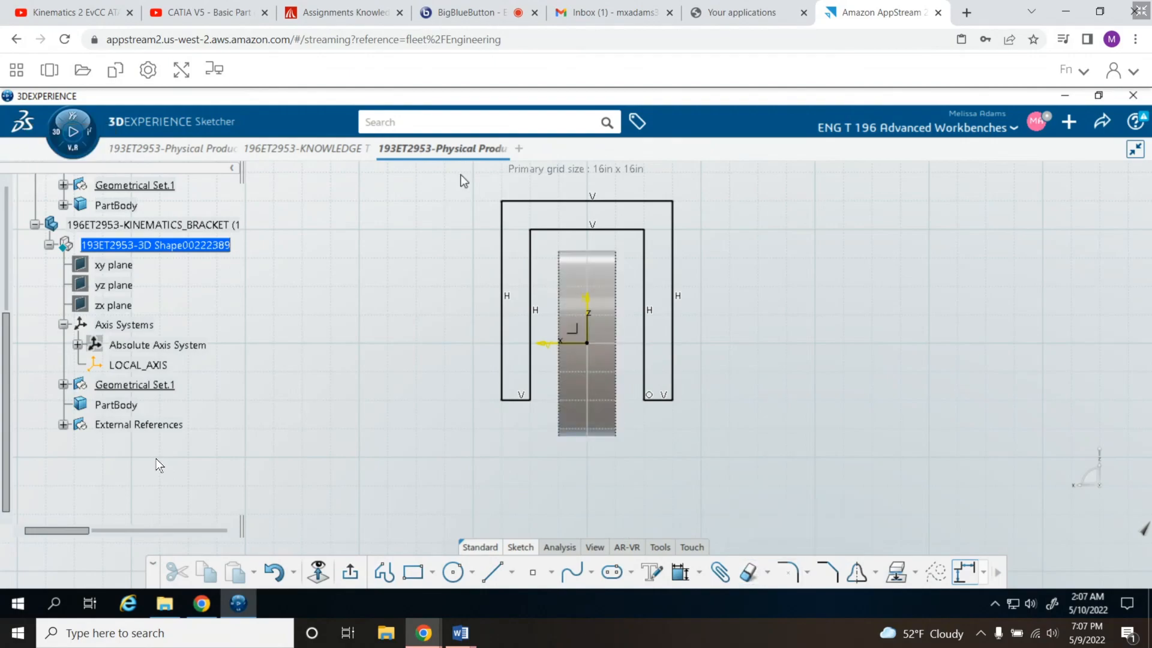
# - Auto-constrain the whole inverted-U profile to the sketch's H and V directions in Stacked mode, and exit the sketch
pyautogui.moveTo(459, 174); pyautogui.dragTo(794, 497)
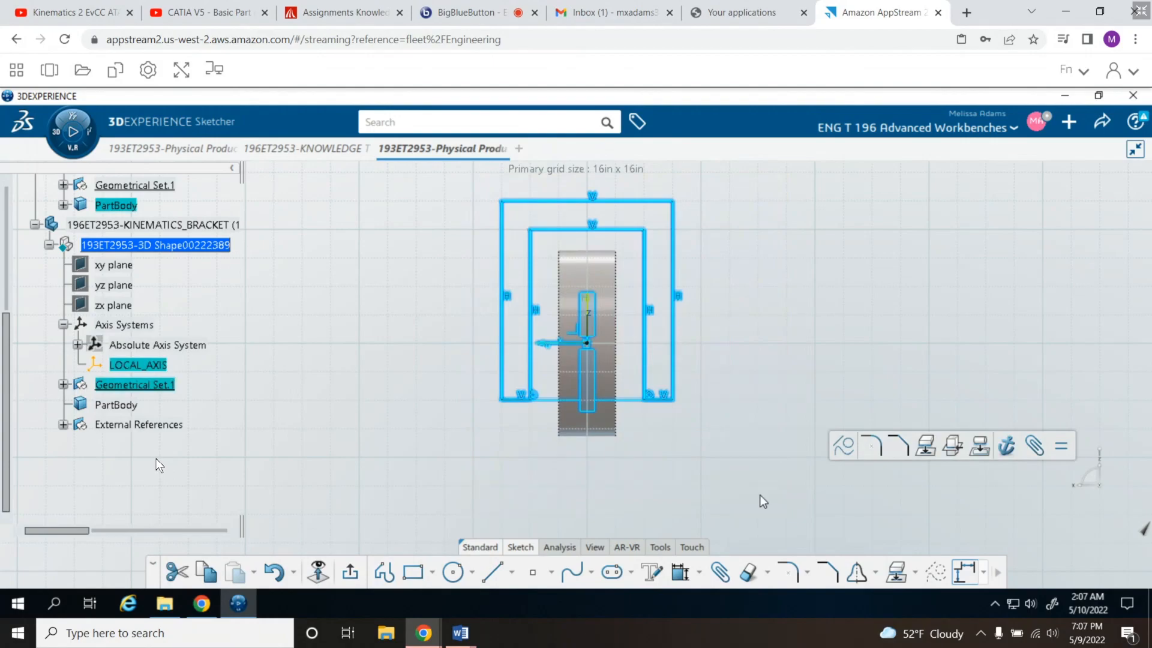
pyautogui.click(699, 572)
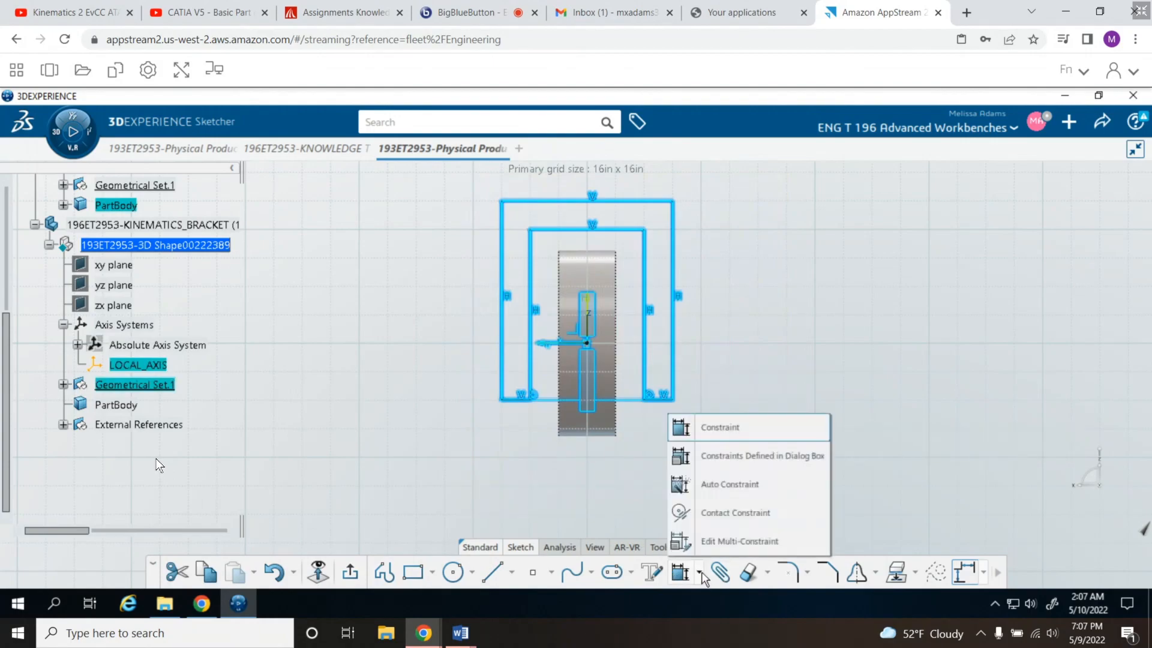
pyautogui.click(721, 483)
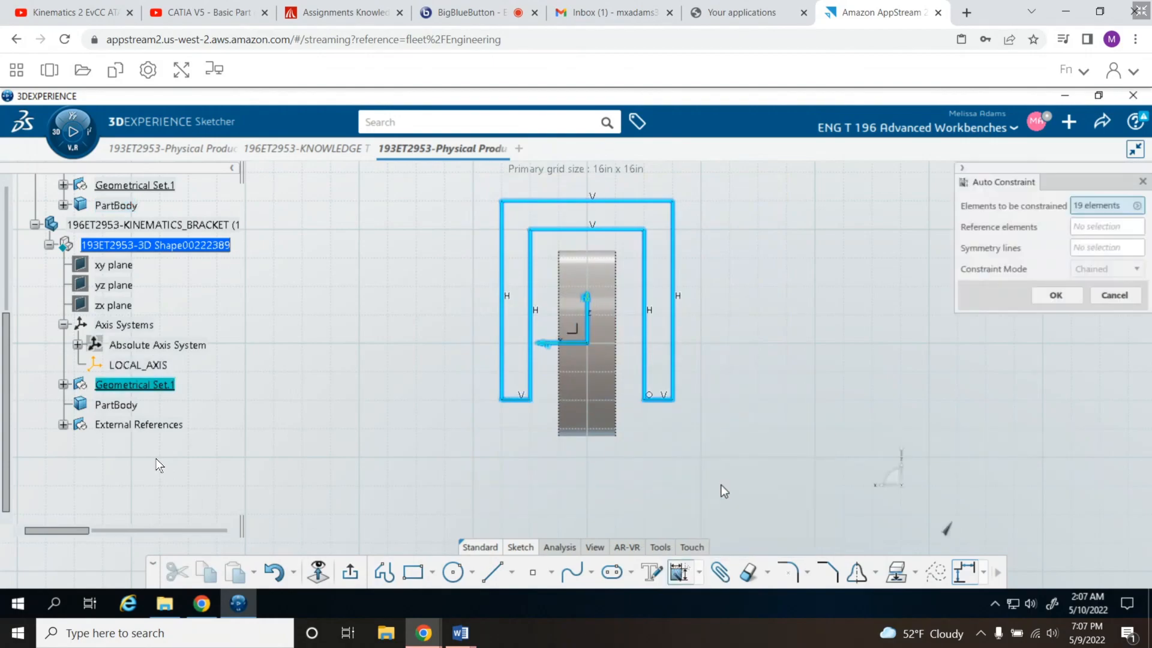
pyautogui.click(1117, 228)
pyautogui.click(591, 310)
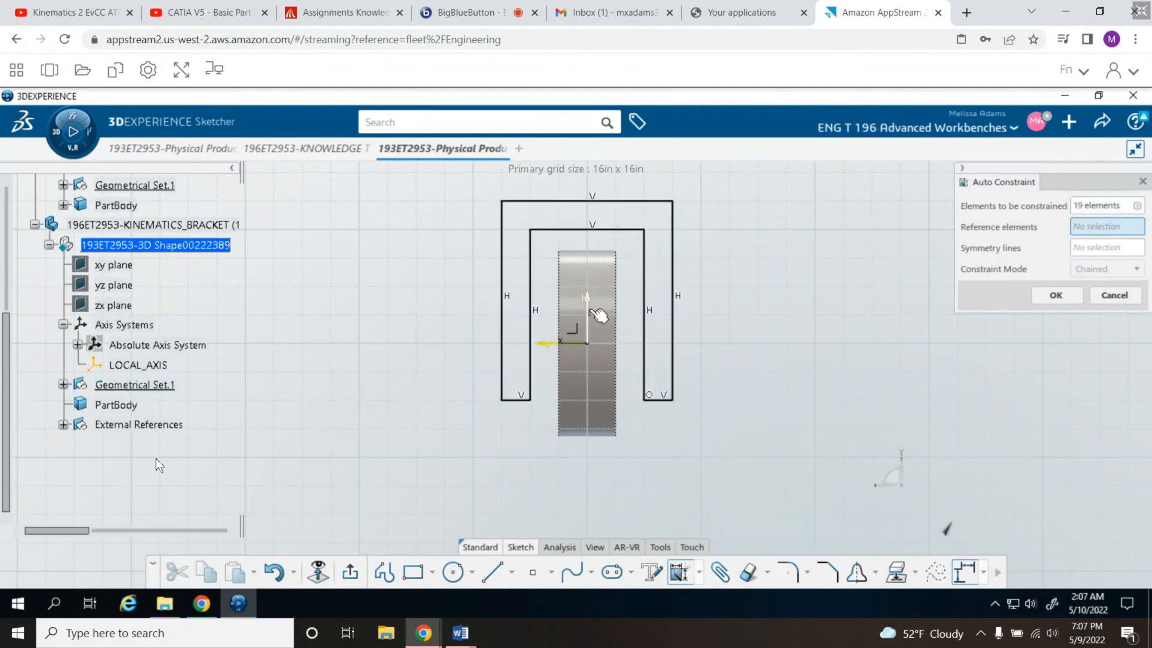
pyautogui.click(561, 345)
pyautogui.click(1136, 268)
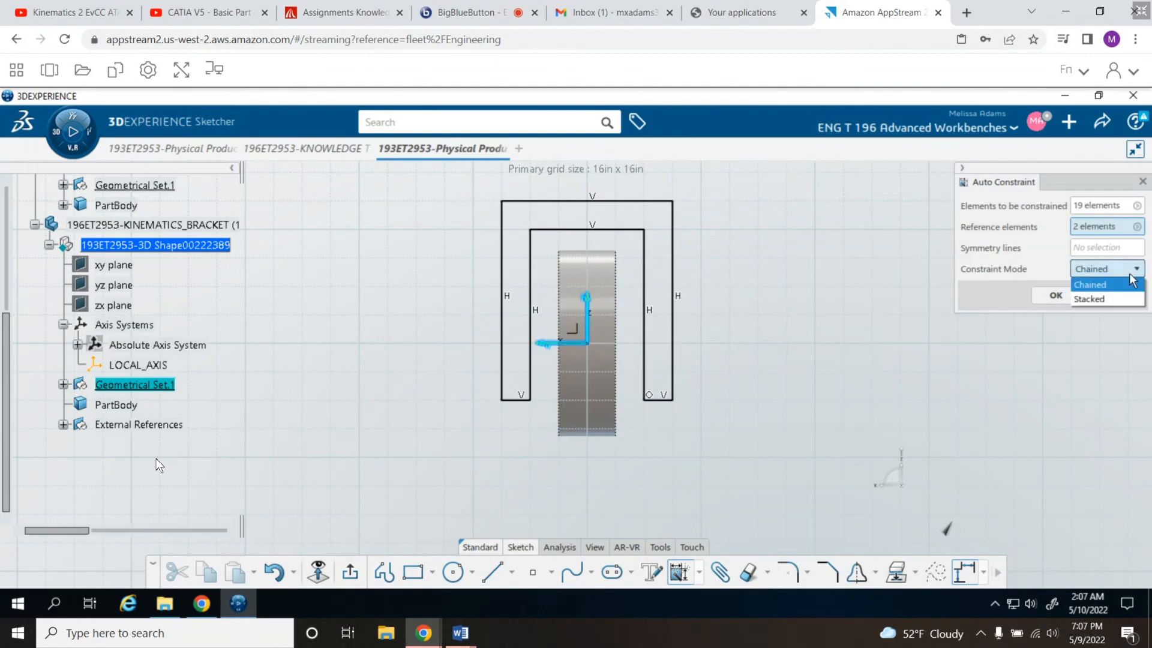
pyautogui.click(1103, 299)
pyautogui.click(1059, 295)
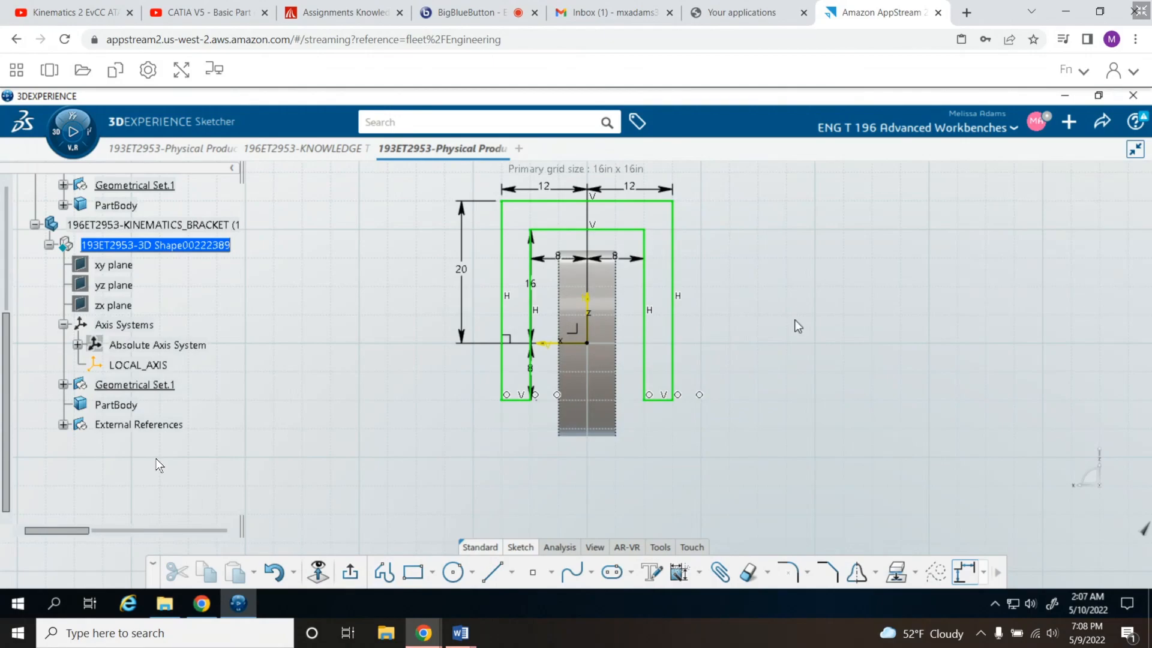
pyautogui.moveTo(795, 326); pyautogui.dragTo(792, 358, button='middle')
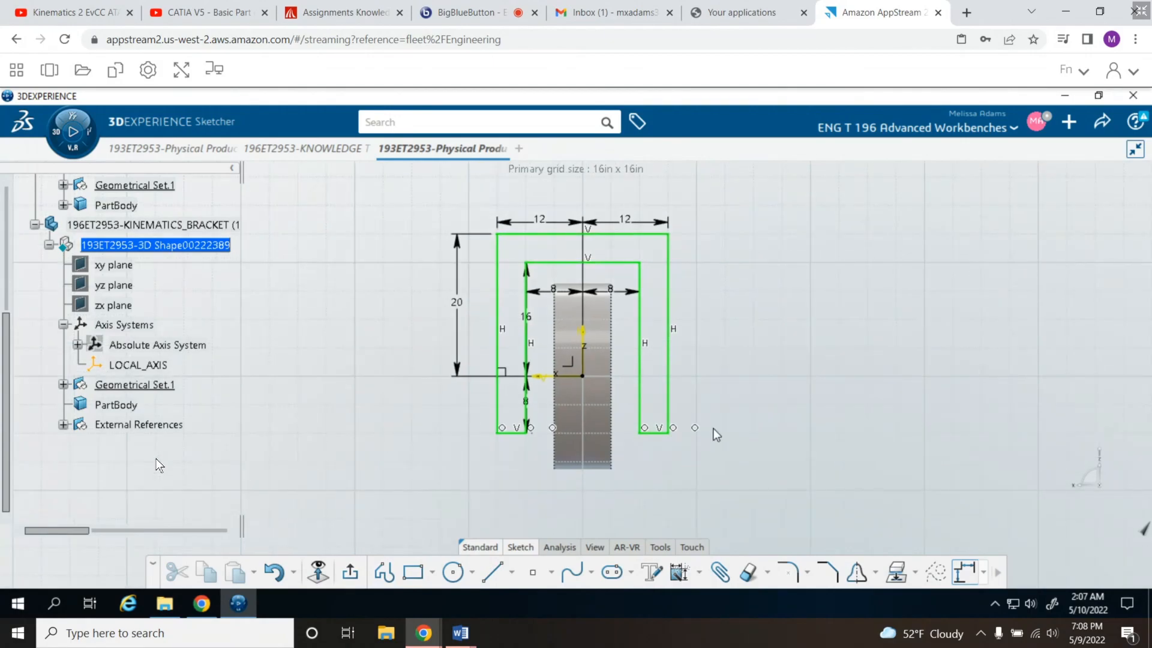
pyautogui.click(347, 571)
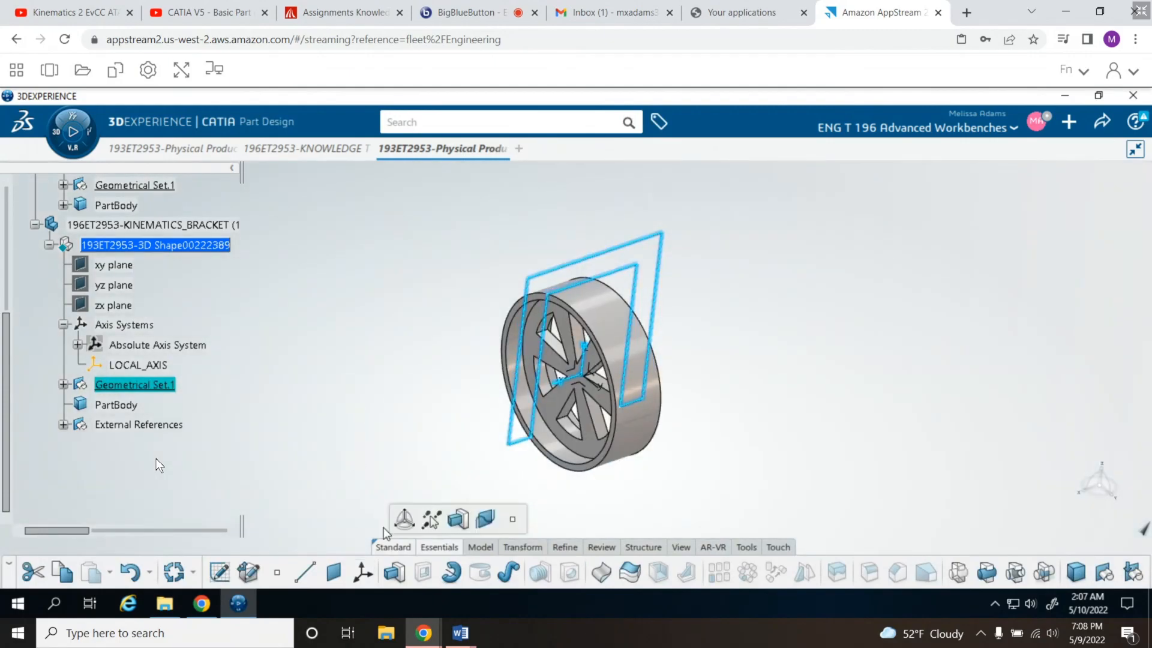
pyautogui.click(394, 571)
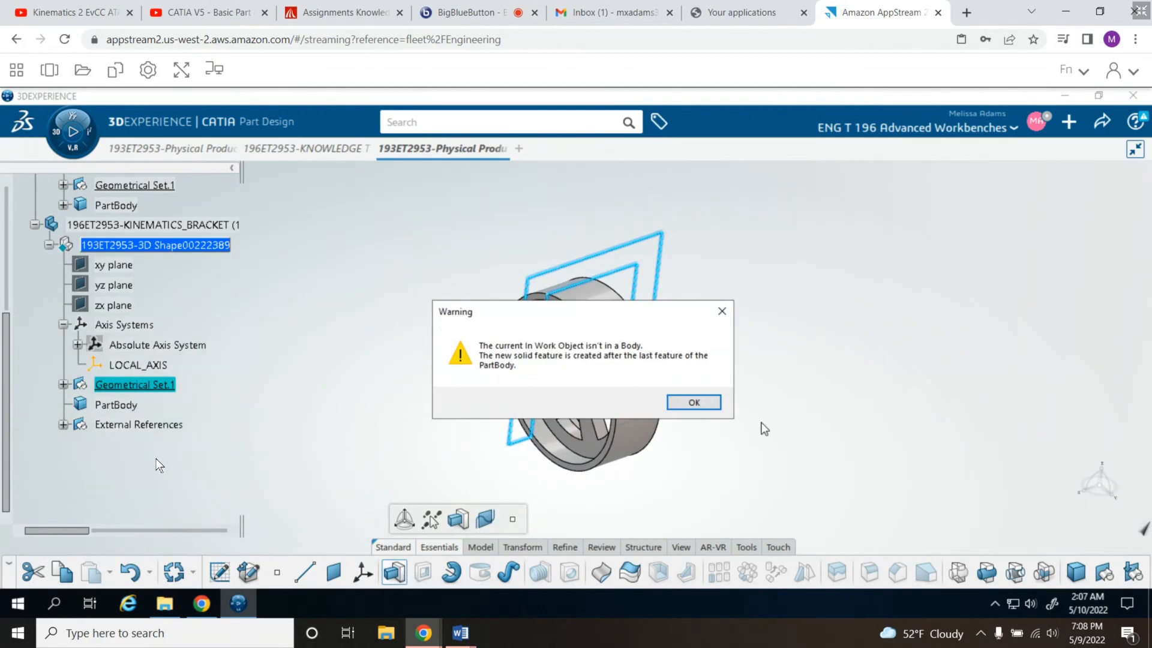
pyautogui.click(695, 402)
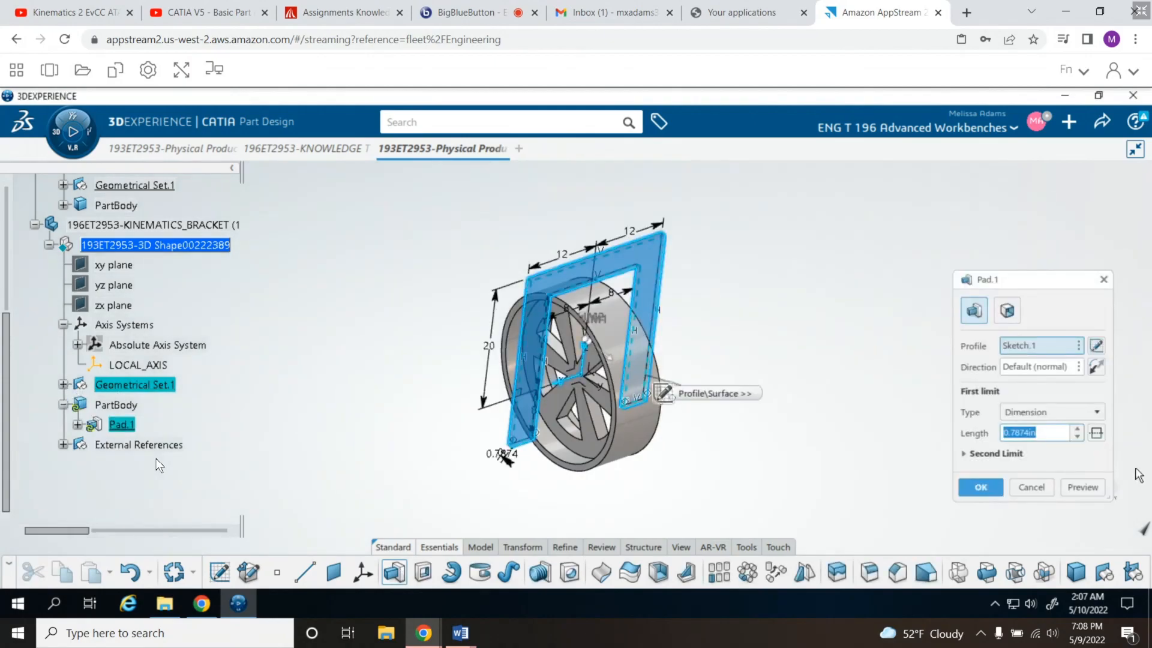
pyautogui.click(1030, 488)
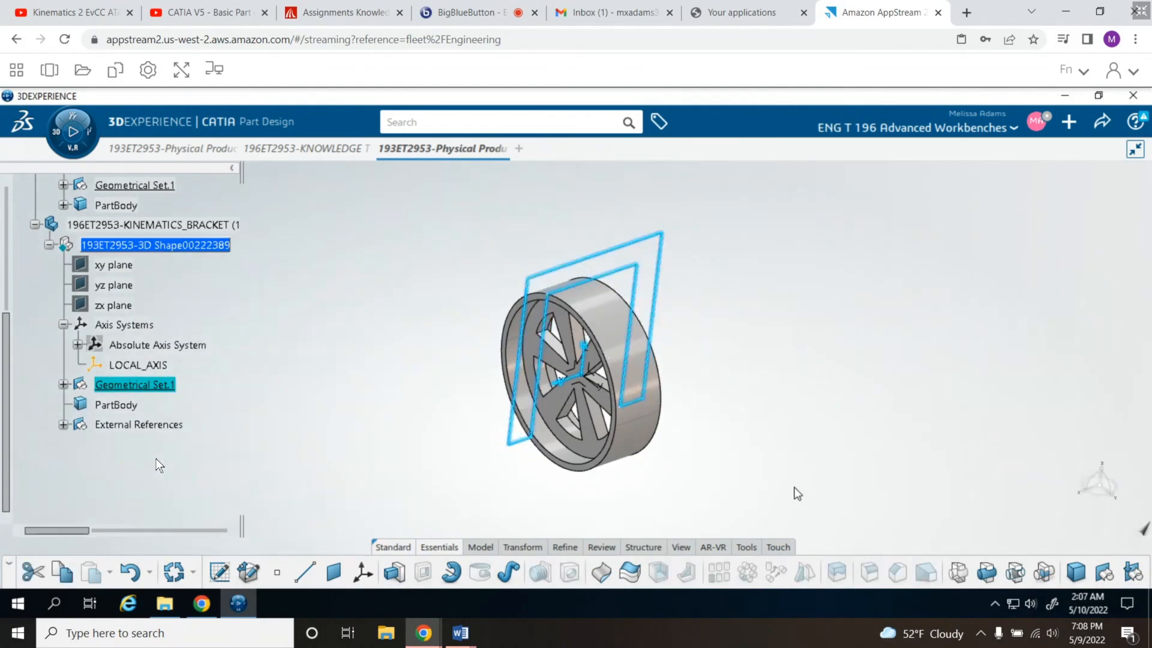
# - Move Sketch.1 from the bracket's Geometrical Set.1 into its PartBody
pyautogui.click(64, 384)
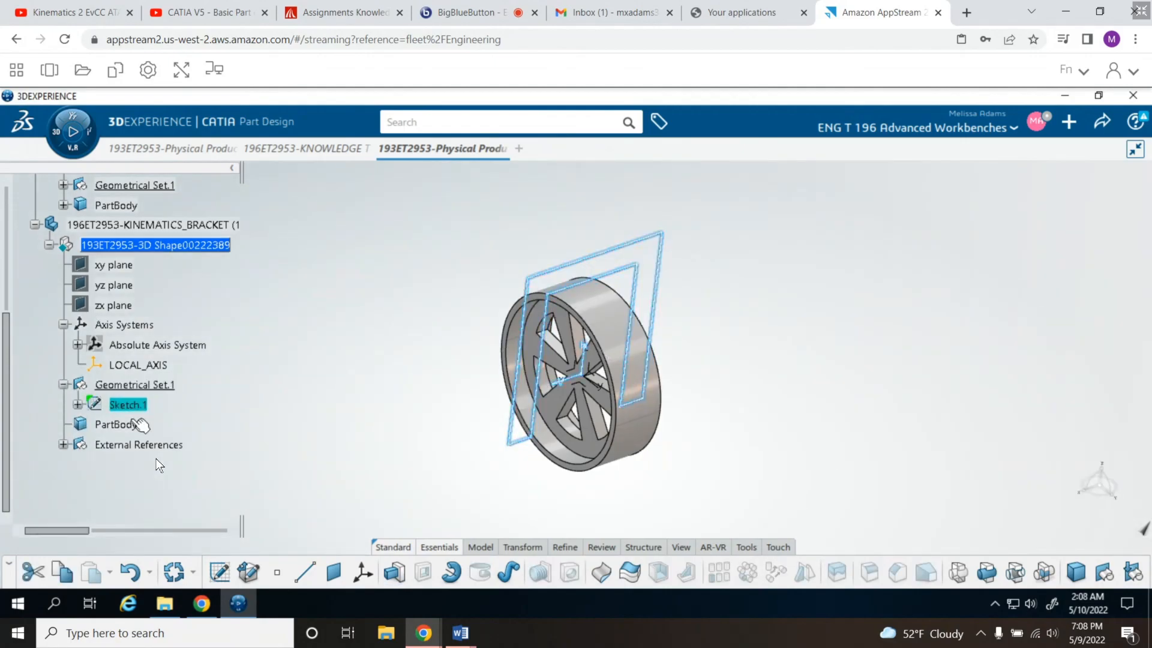
pyautogui.moveTo(137, 406); pyautogui.dragTo(123, 426)
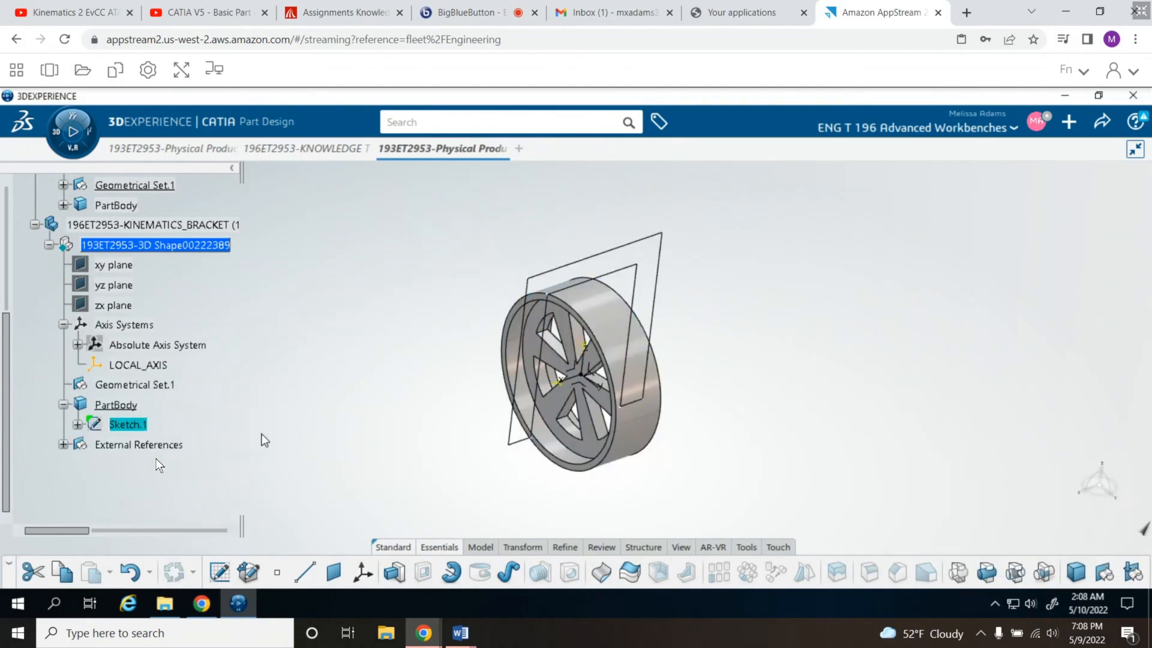
pyautogui.click(324, 431)
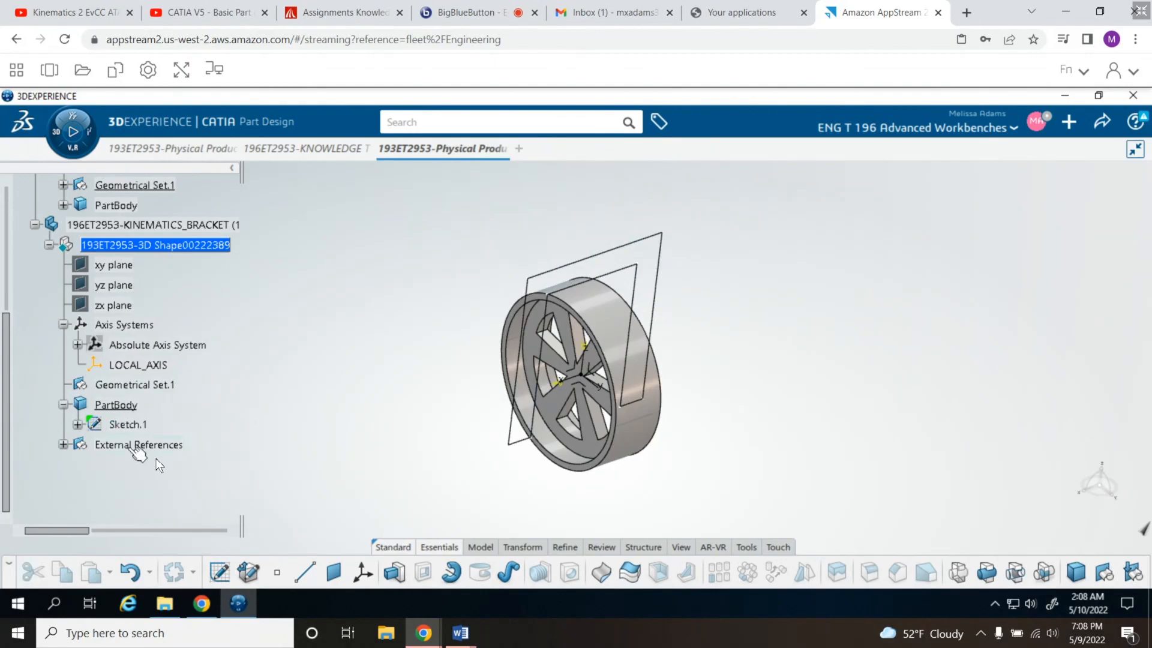
# - Pad the inverted-U Sketch.1 with mirrored extent, setting the length to 8 in on each side of the sketch plane
pyautogui.click(136, 427)
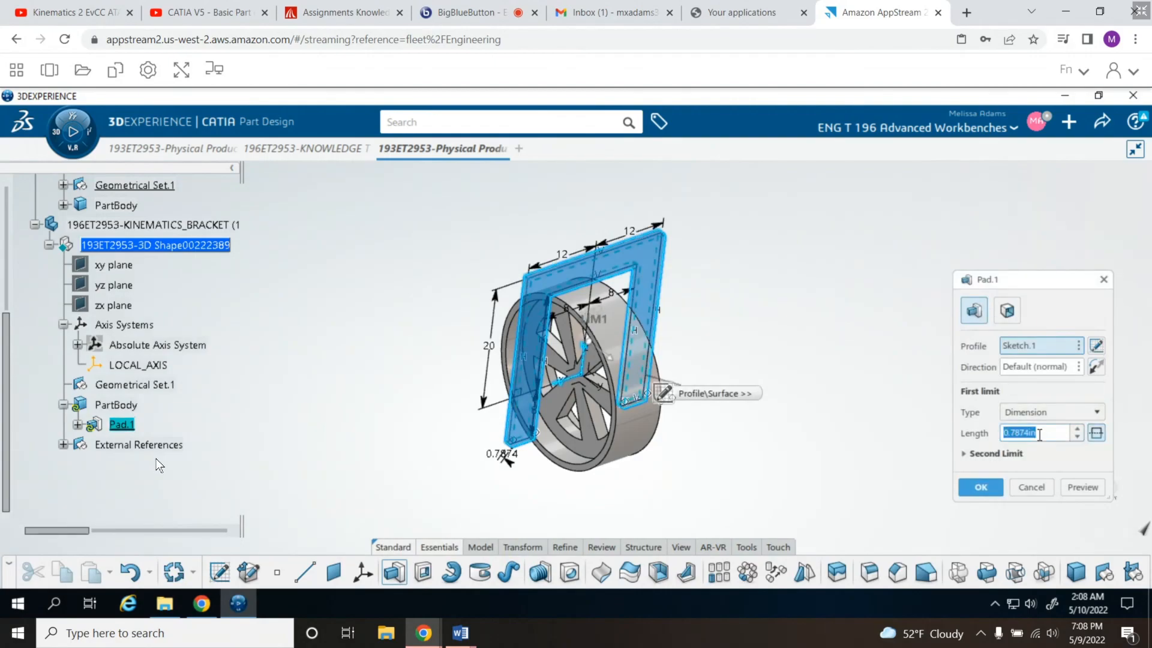
pyautogui.write('2')
pyautogui.press('Tab')
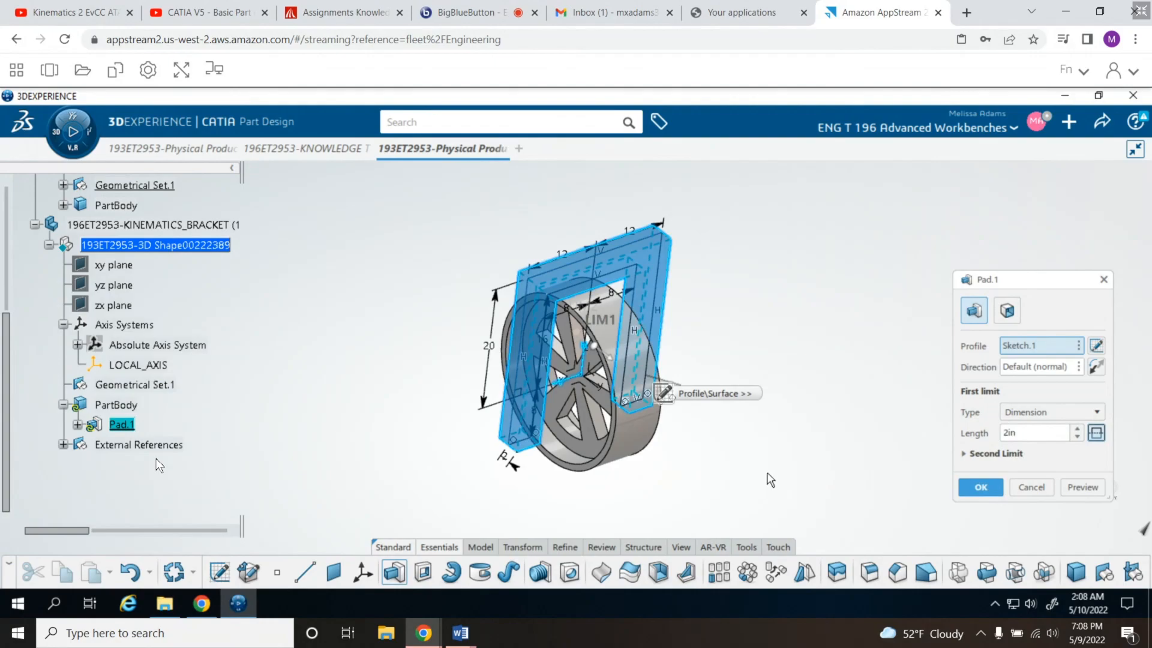
pyautogui.doubleClick(1025, 432)
pyautogui.write('4in')
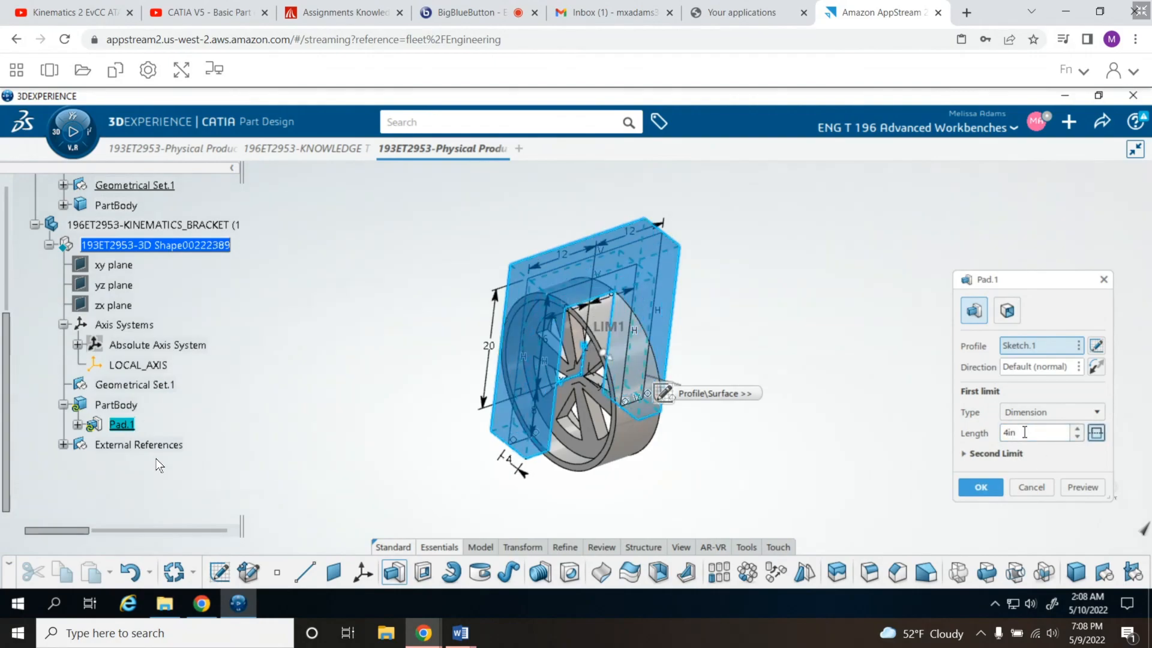
pyautogui.doubleClick(1025, 432)
pyautogui.write('6in')
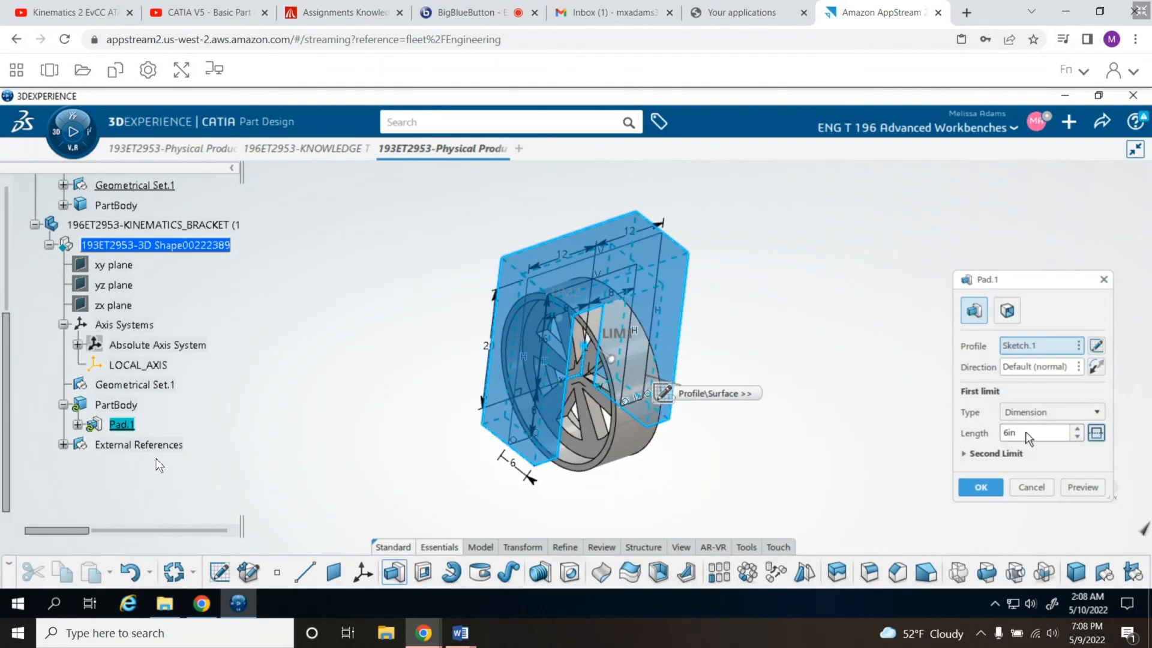
pyautogui.click(1078, 429)
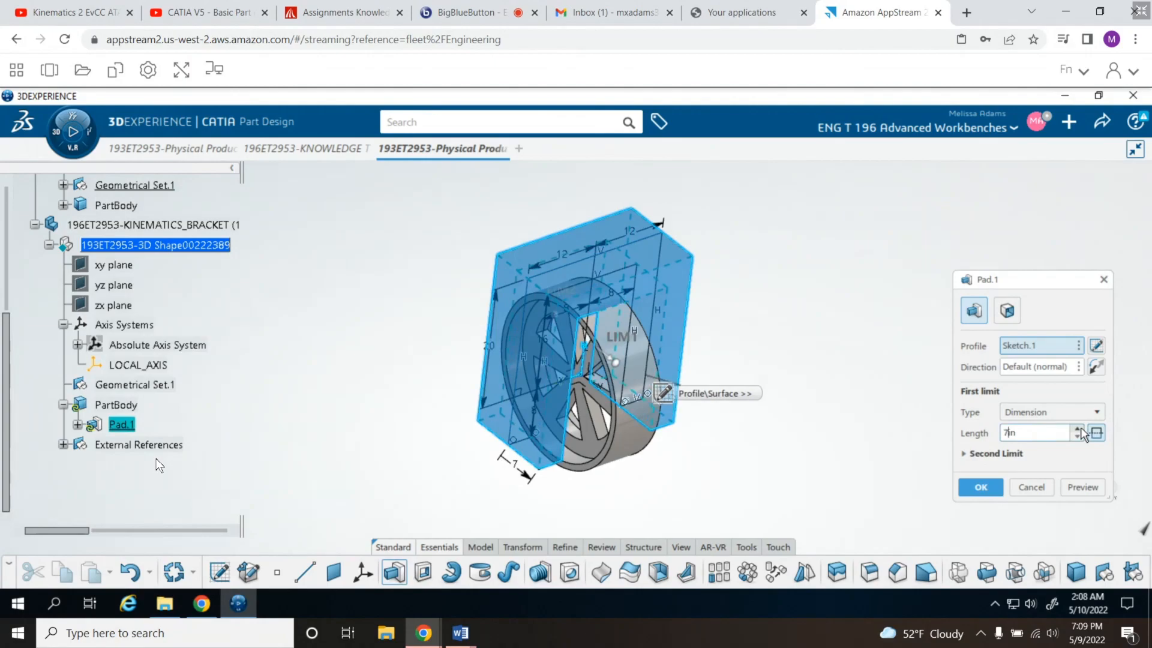
pyautogui.click(1078, 429)
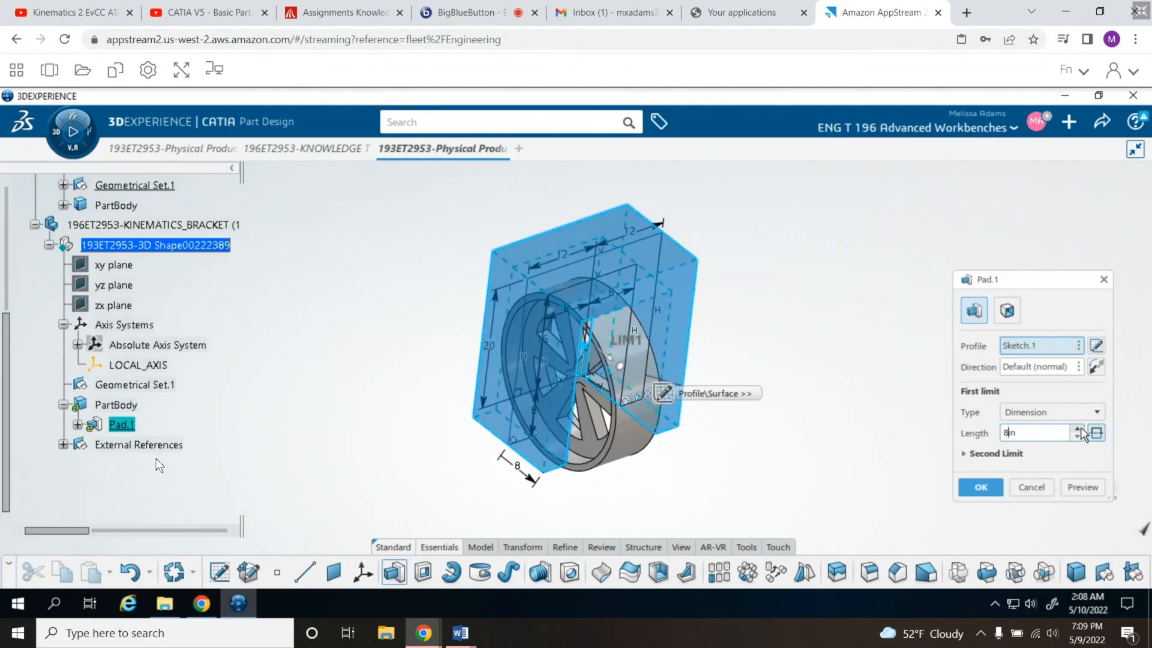
pyautogui.click(981, 487)
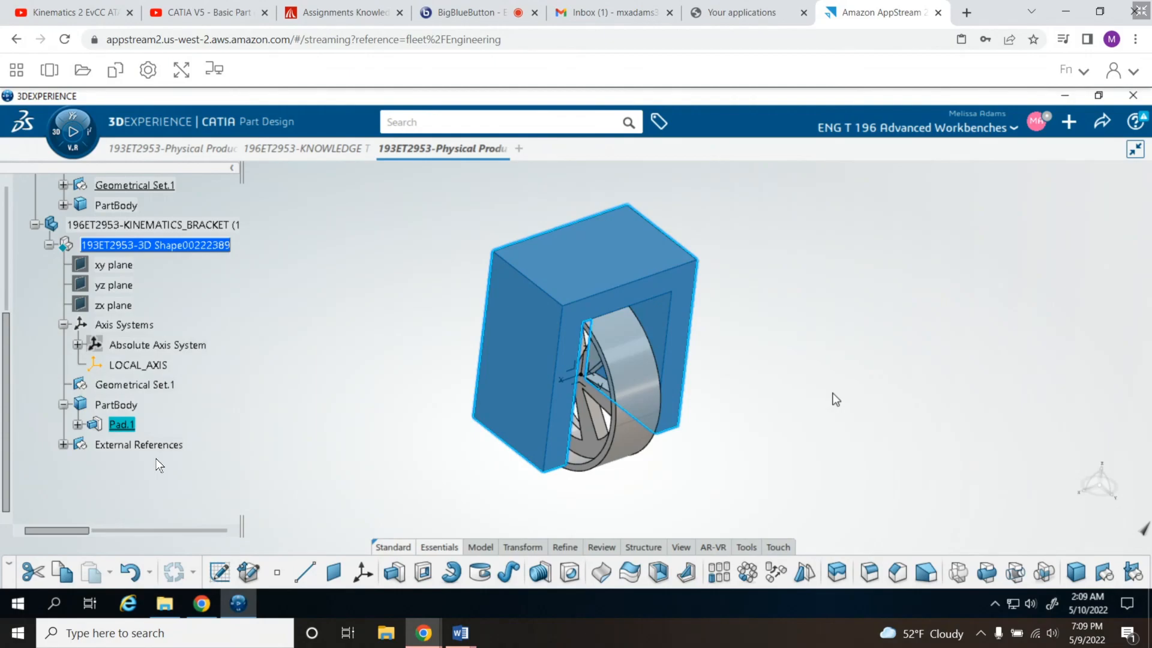
# - Round the end of one bracket leg with a Tritangent Fillet between the pad's two opposite U-shaped faces, removing that leg's end face
pyautogui.click(563, 547)
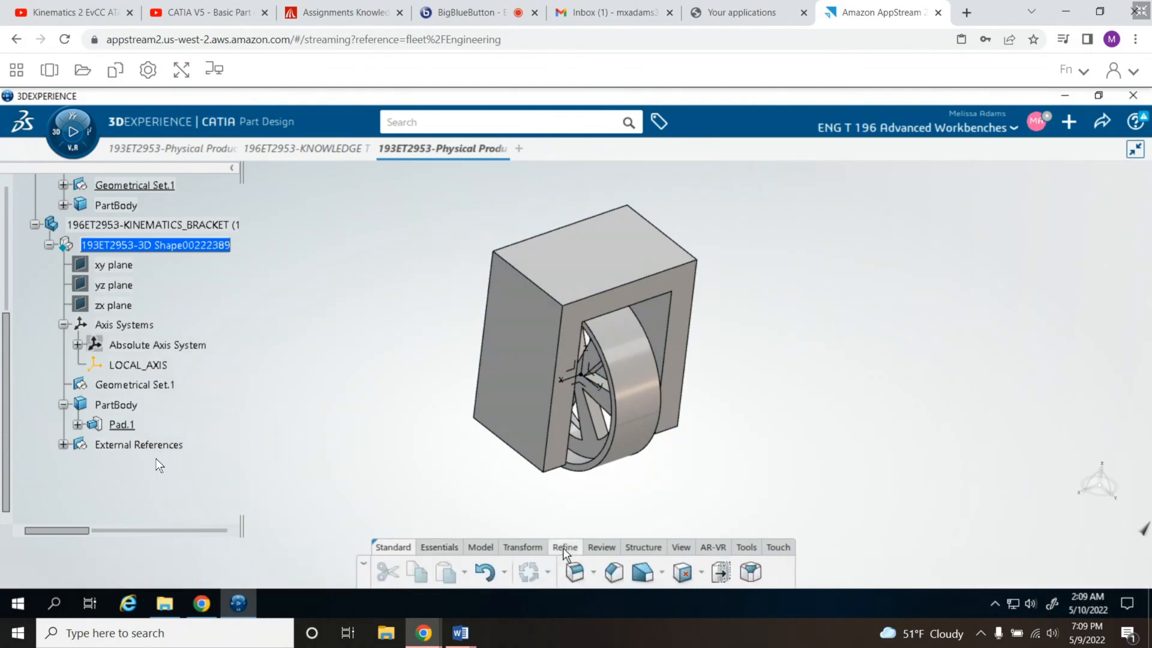
pyautogui.click(593, 573)
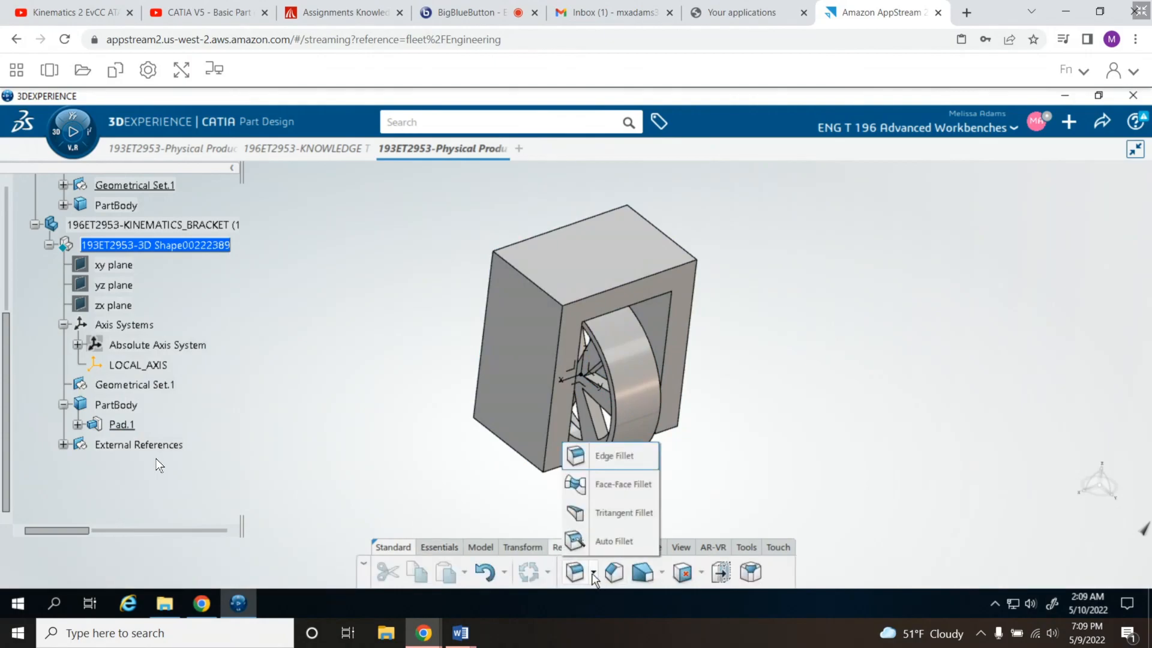
pyautogui.click(602, 512)
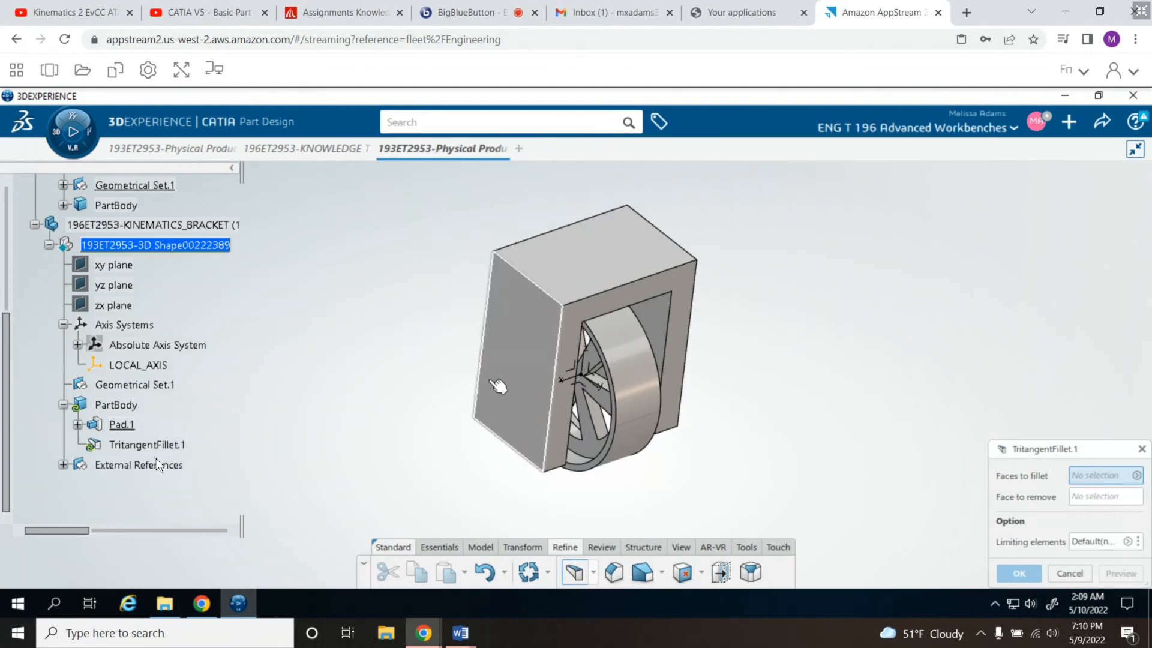
pyautogui.click(518, 355)
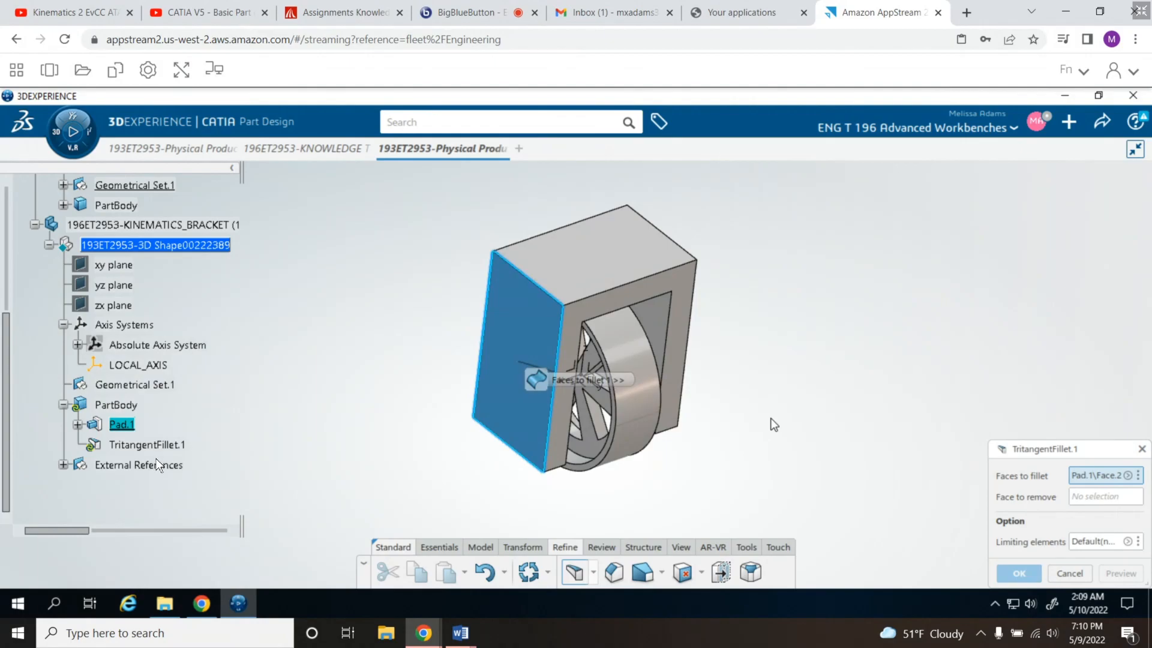
pyautogui.press('Escape')
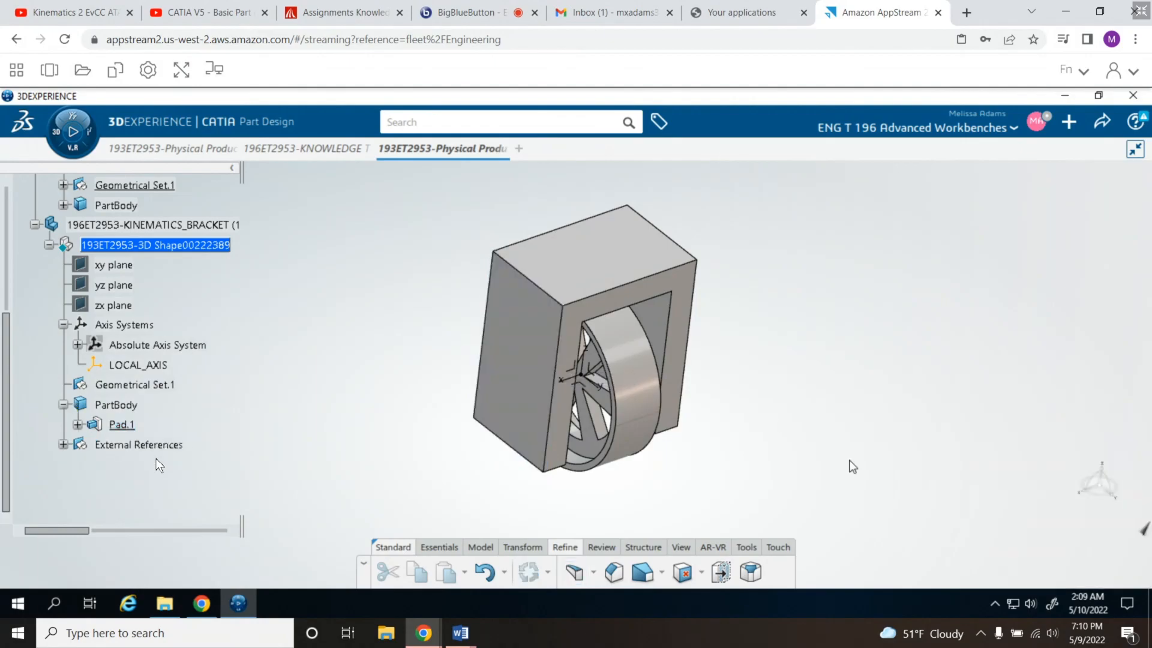
pyautogui.click(575, 573)
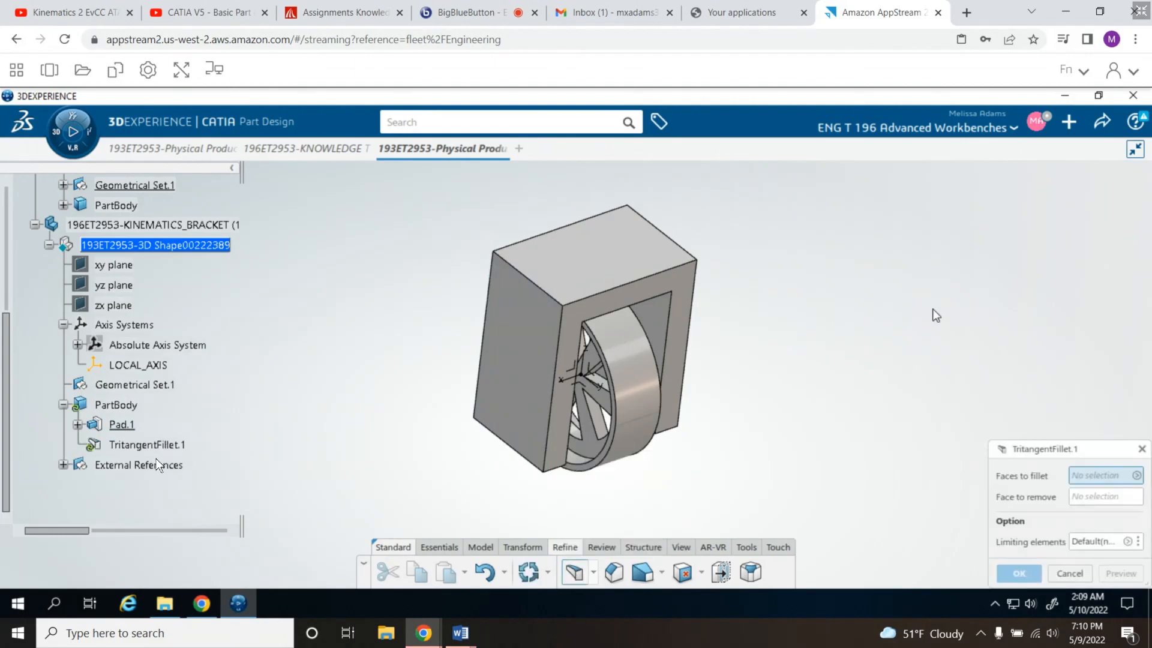
pyautogui.click(583, 312)
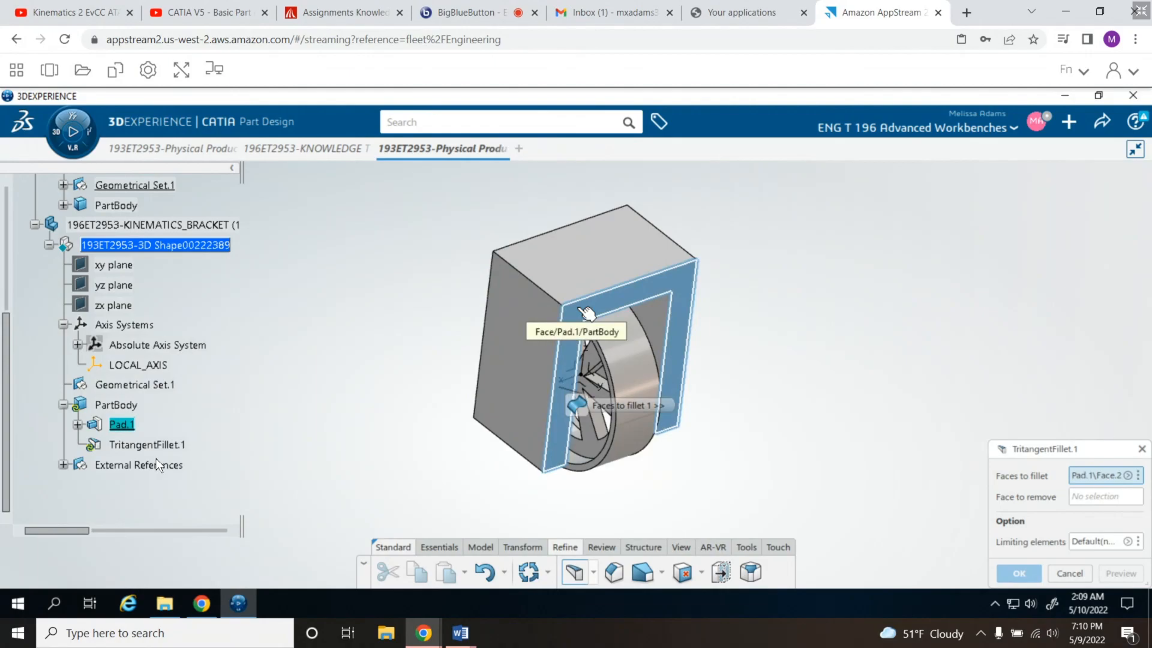
pyautogui.moveTo(435, 342); pyautogui.dragTo(645, 258, button='middle')
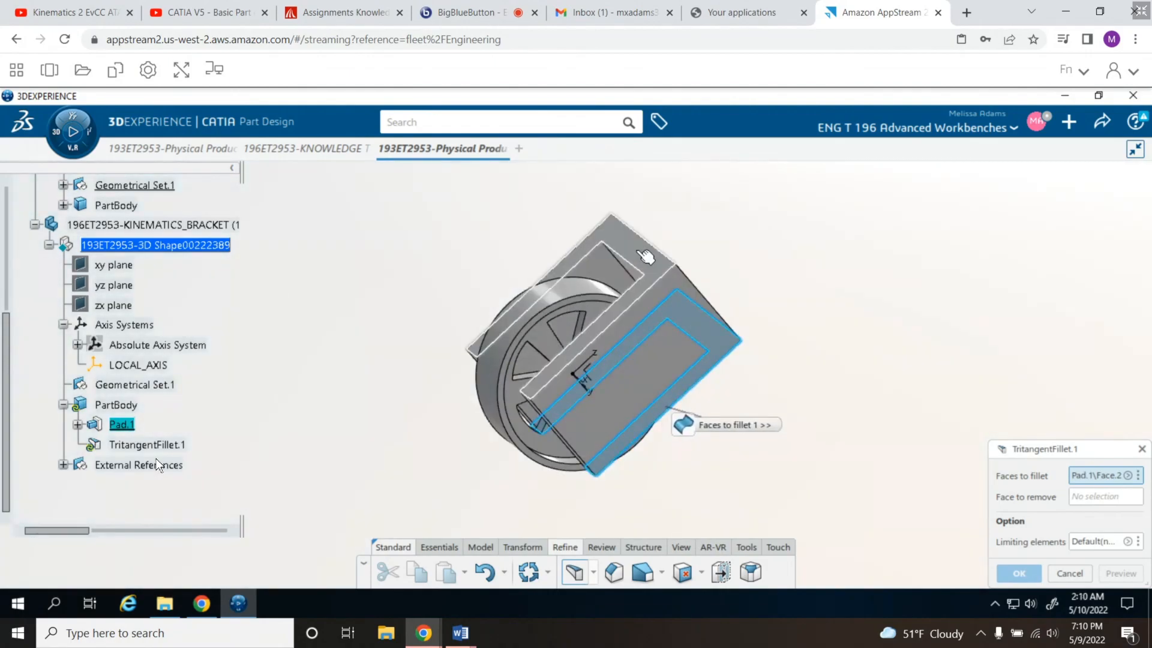
pyautogui.click(647, 257)
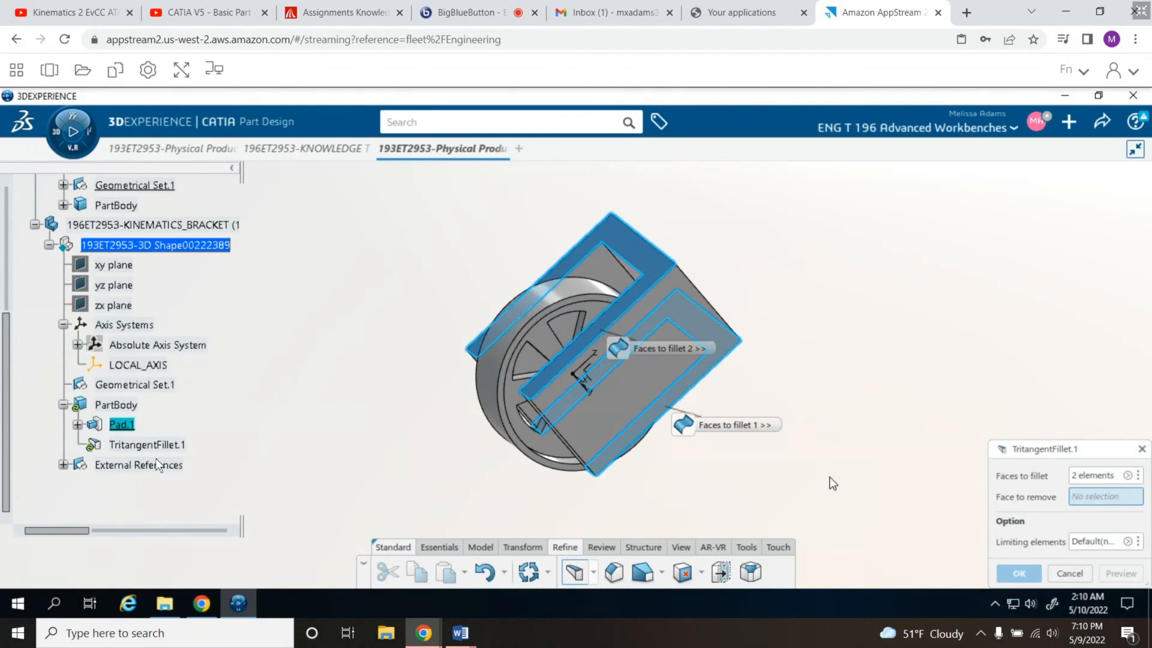
pyautogui.moveTo(404, 455); pyautogui.dragTo(594, 372, button='middle')
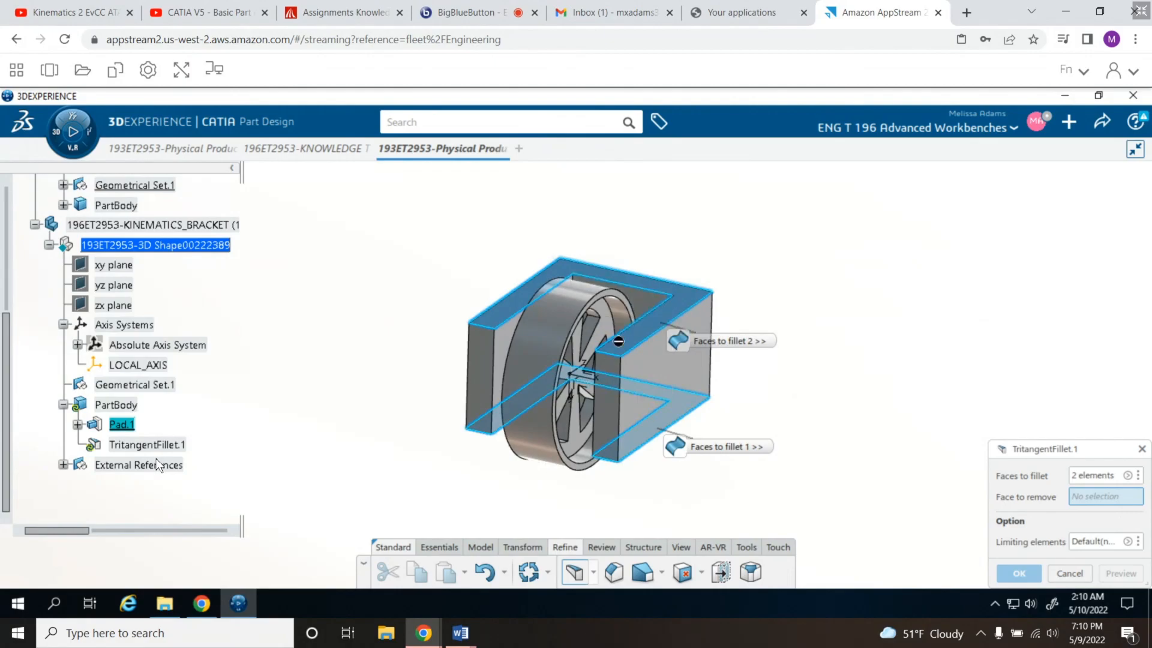
pyautogui.click(614, 414)
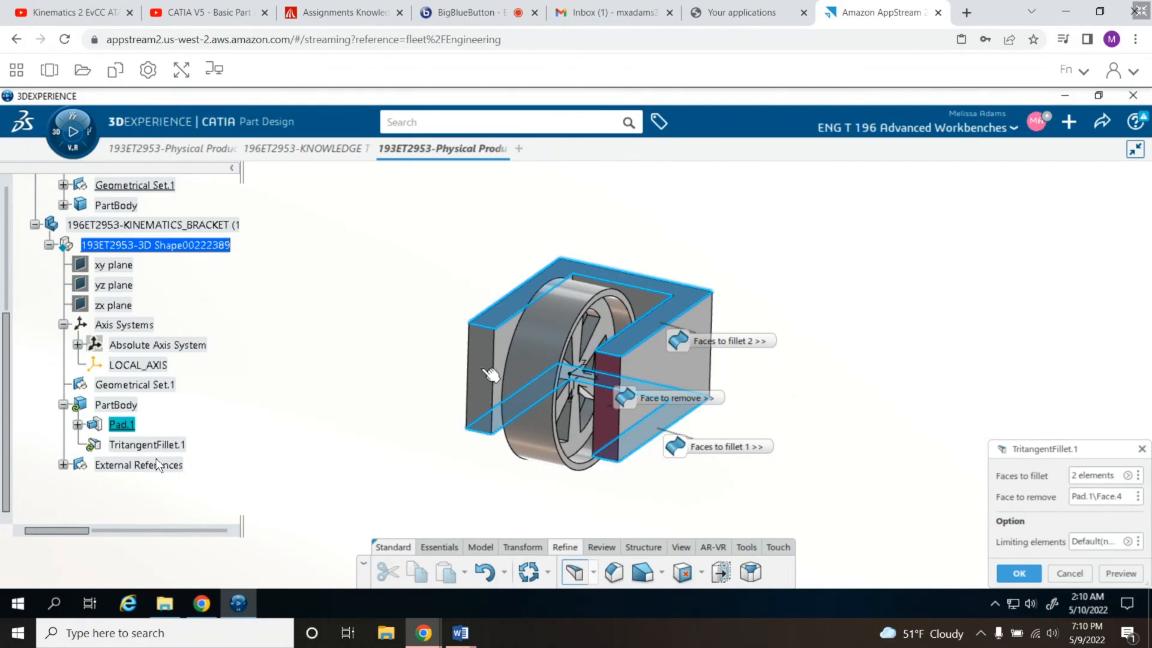
pyautogui.click(1019, 574)
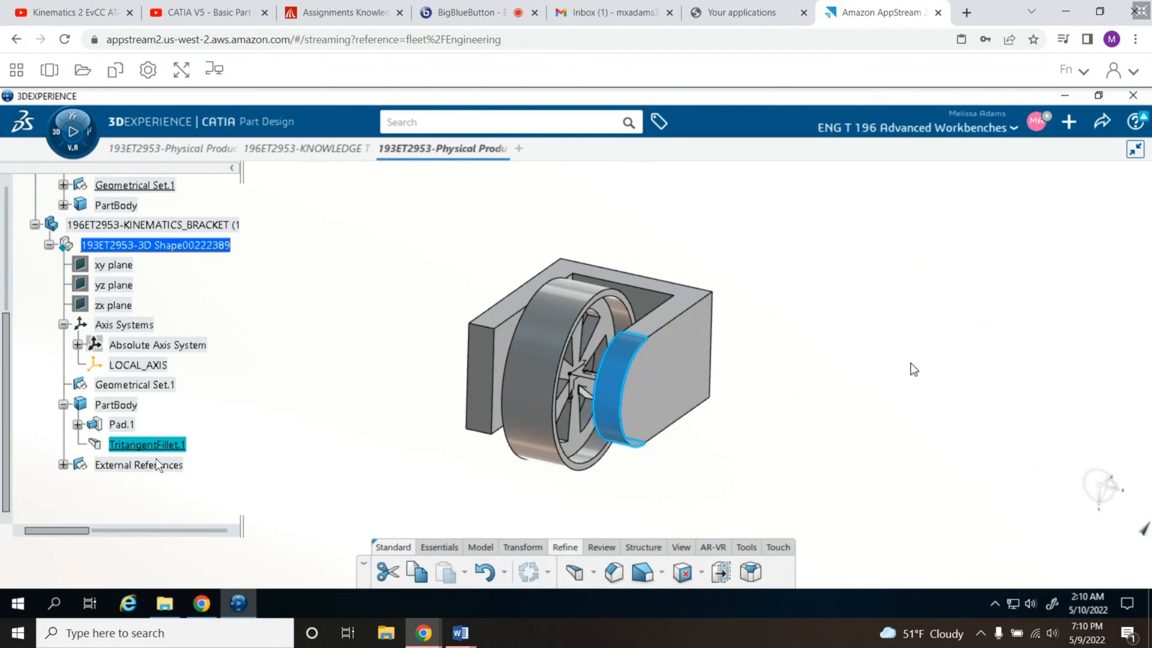
# - Round the end of the other bracket leg with a second Tritangent Fillet between the same U-shaped faces, removing its end face
pyautogui.click(575, 573)
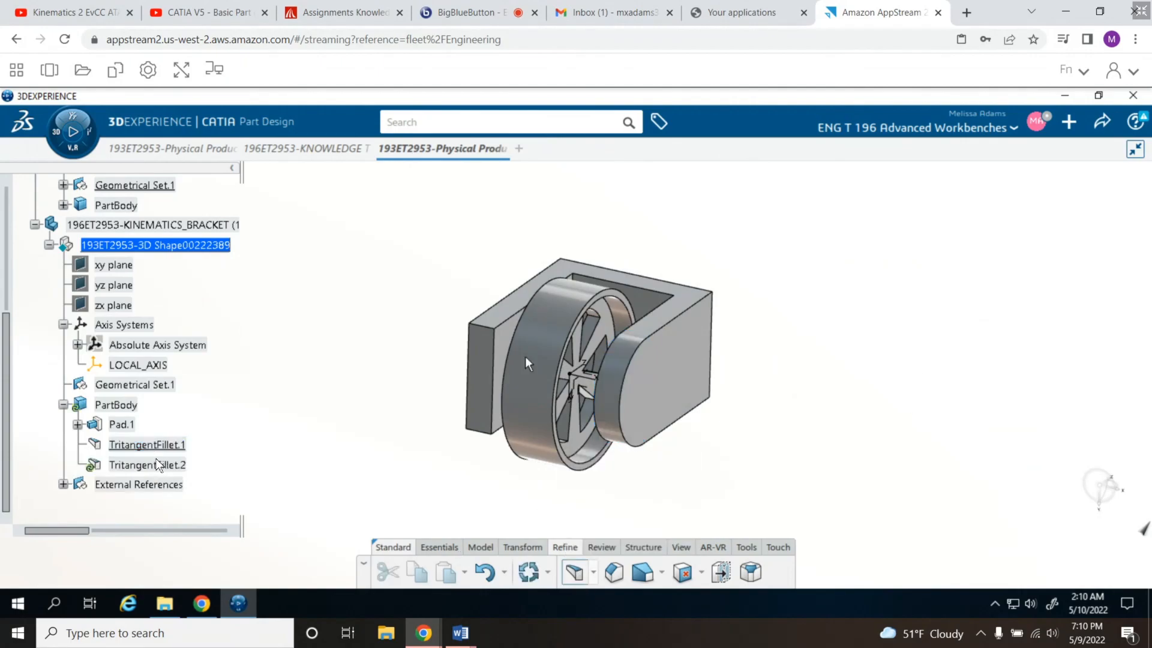
pyautogui.click(520, 303)
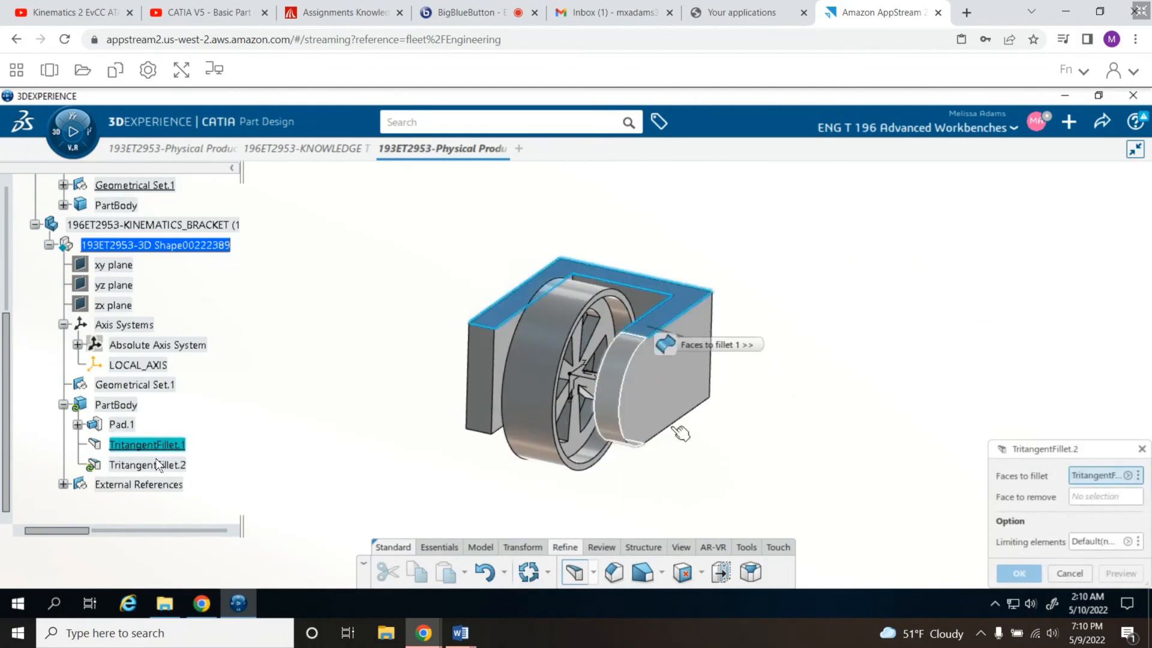
pyautogui.click(487, 378)
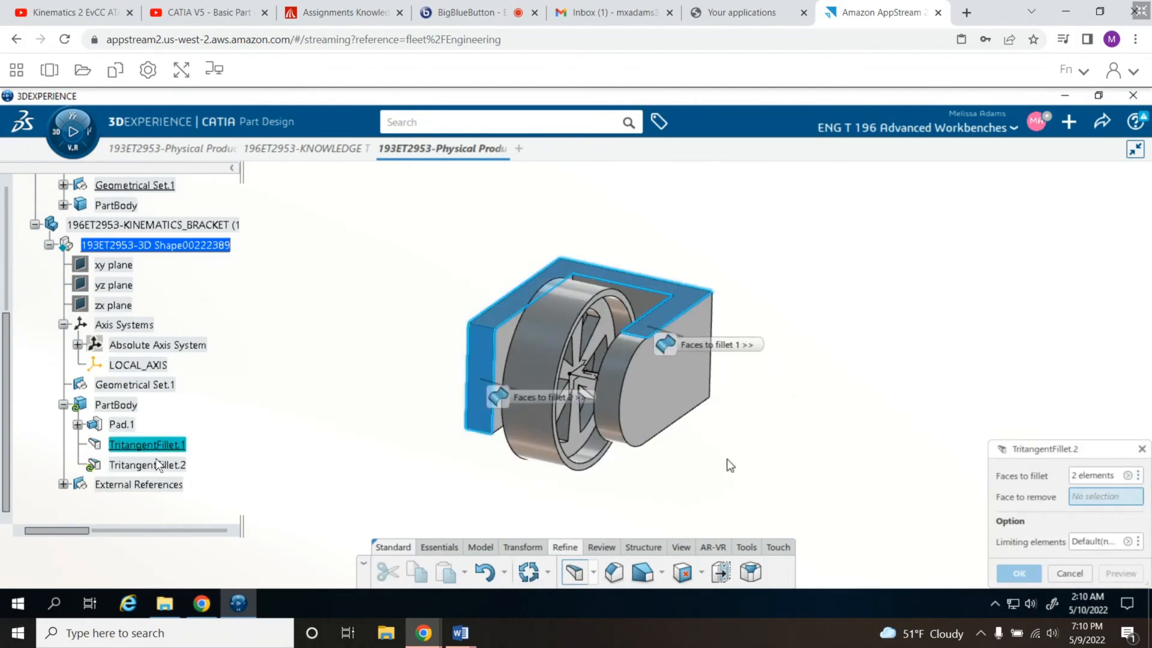
pyautogui.middleClick(737, 459)
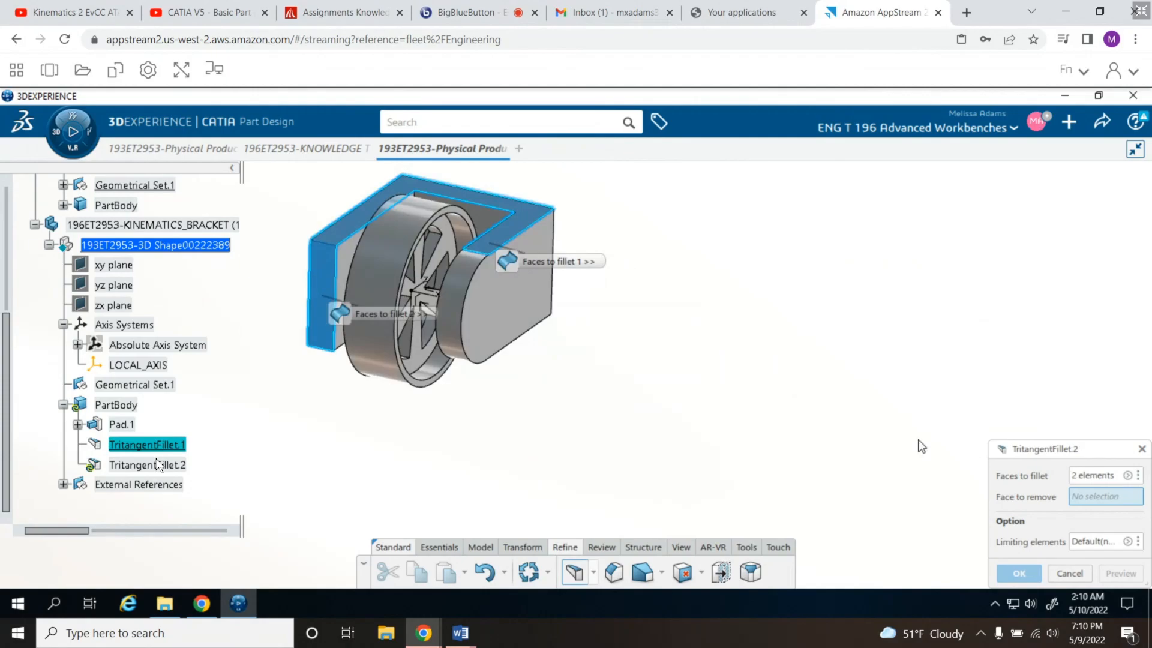
pyautogui.click(1098, 476)
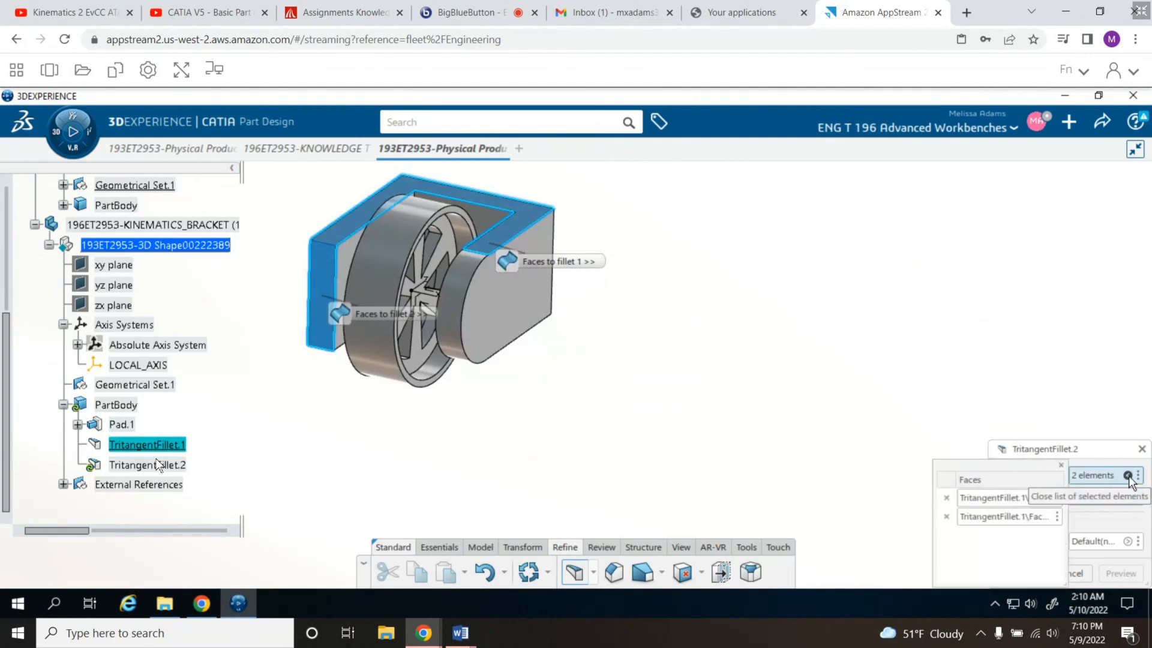
pyautogui.click(946, 517)
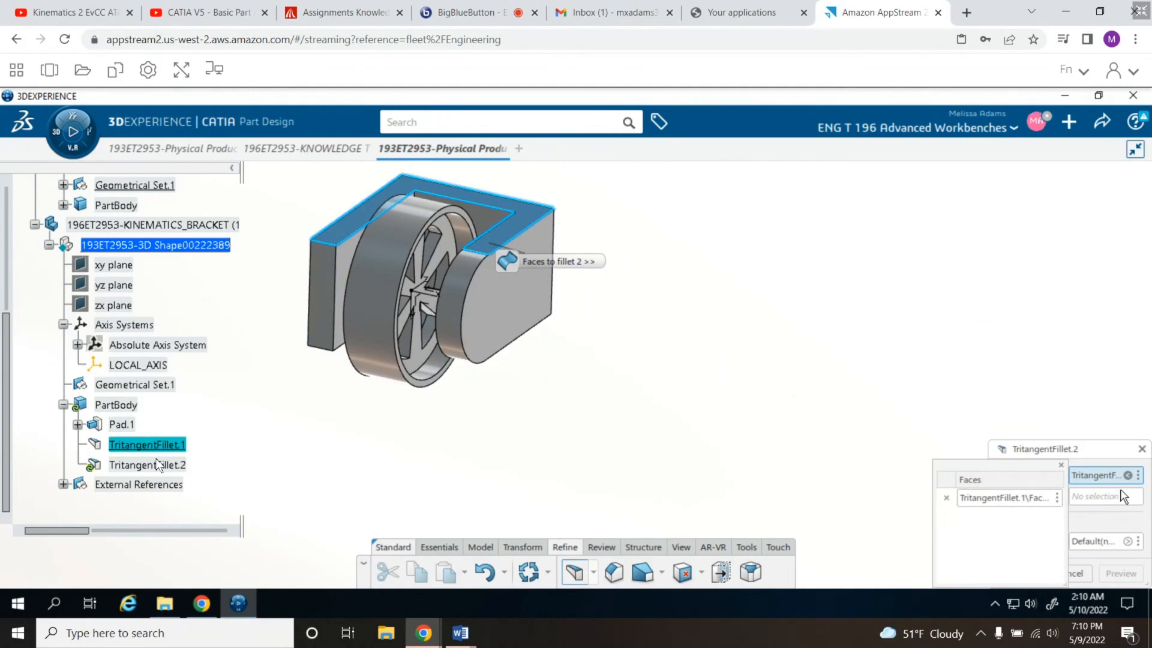
pyautogui.click(1061, 465)
pyautogui.moveTo(658, 432); pyautogui.dragTo(532, 237, button='middle')
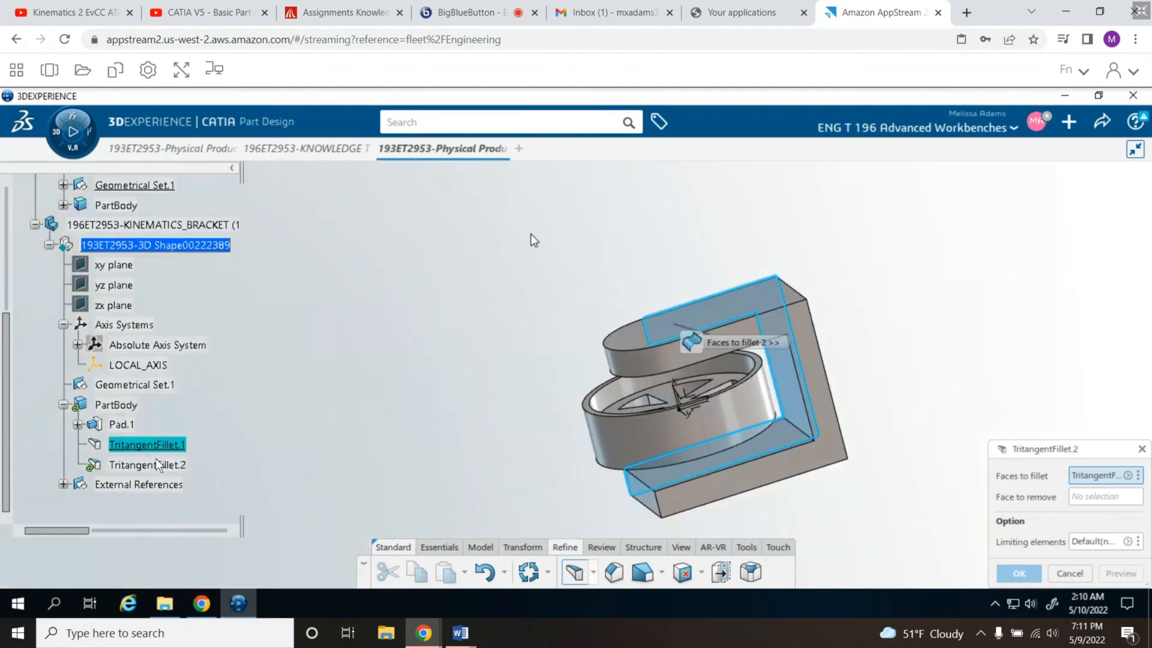
pyautogui.click(822, 373)
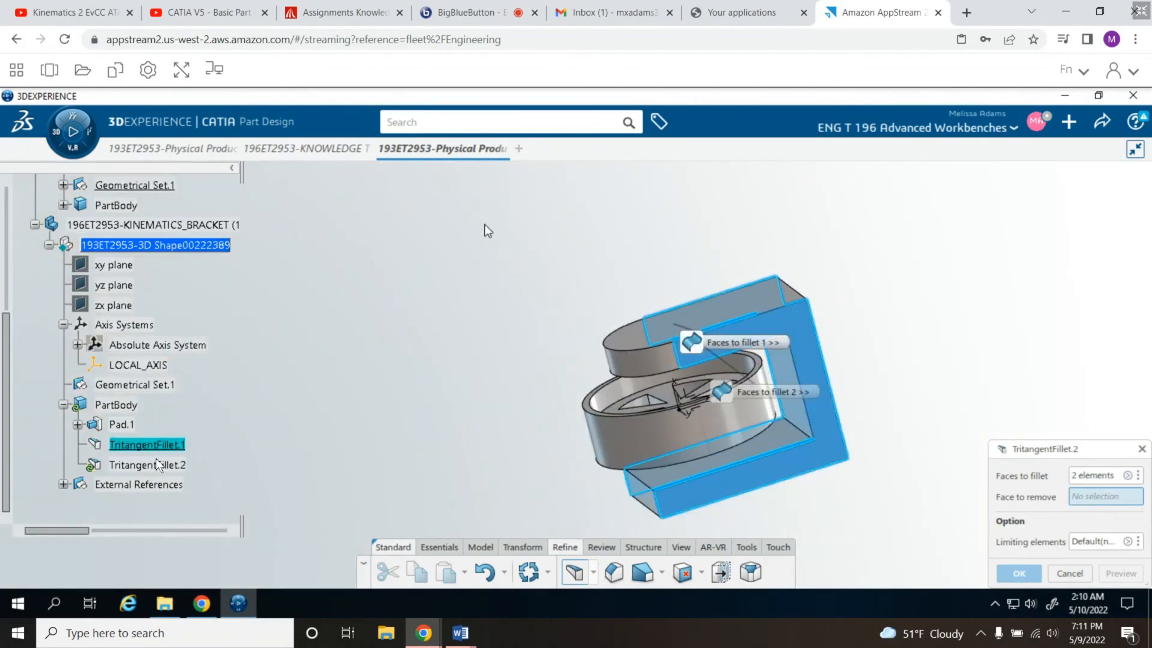
pyautogui.click(658, 509)
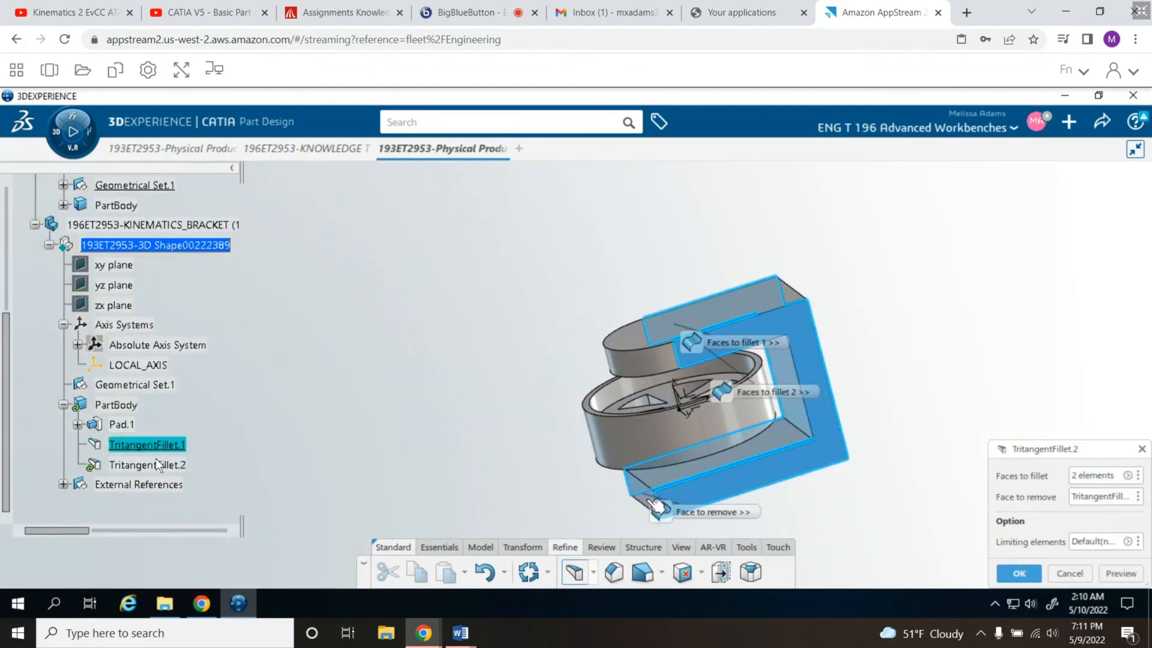
pyautogui.click(1016, 574)
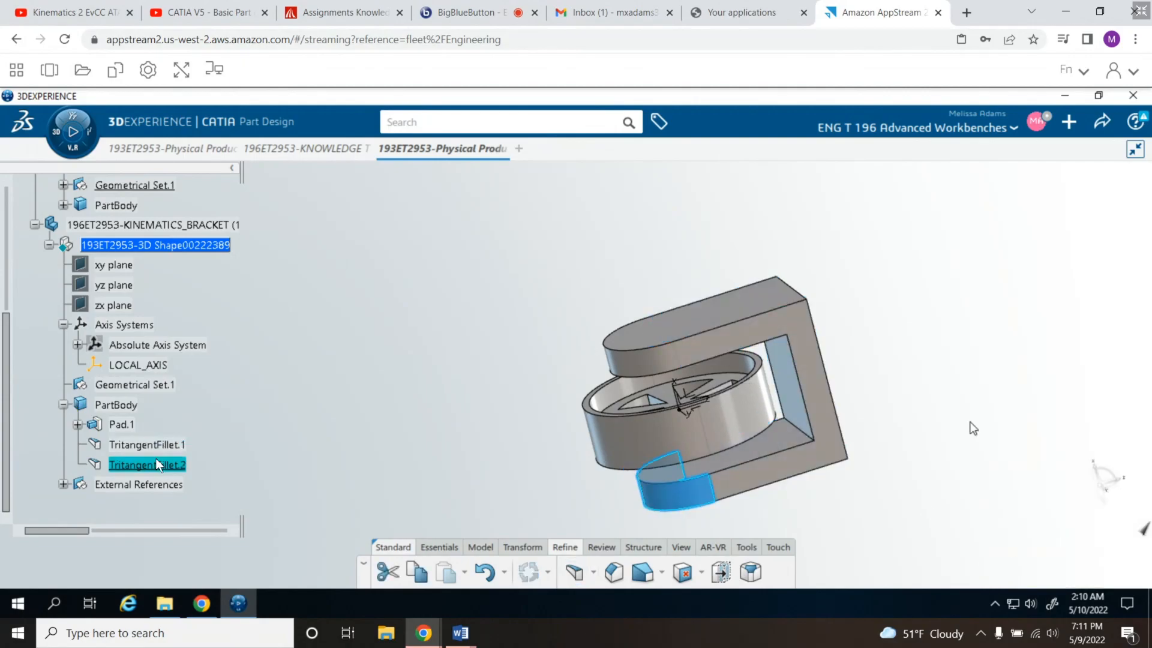
# - Place a Hole on the outer face of one bracket leg, concentric with the edge of its rounded end
pyautogui.moveTo(931, 438); pyautogui.dragTo(710, 132, button='middle')
pyautogui.moveTo(786, 288); pyautogui.dragTo(745, 434, button='middle')
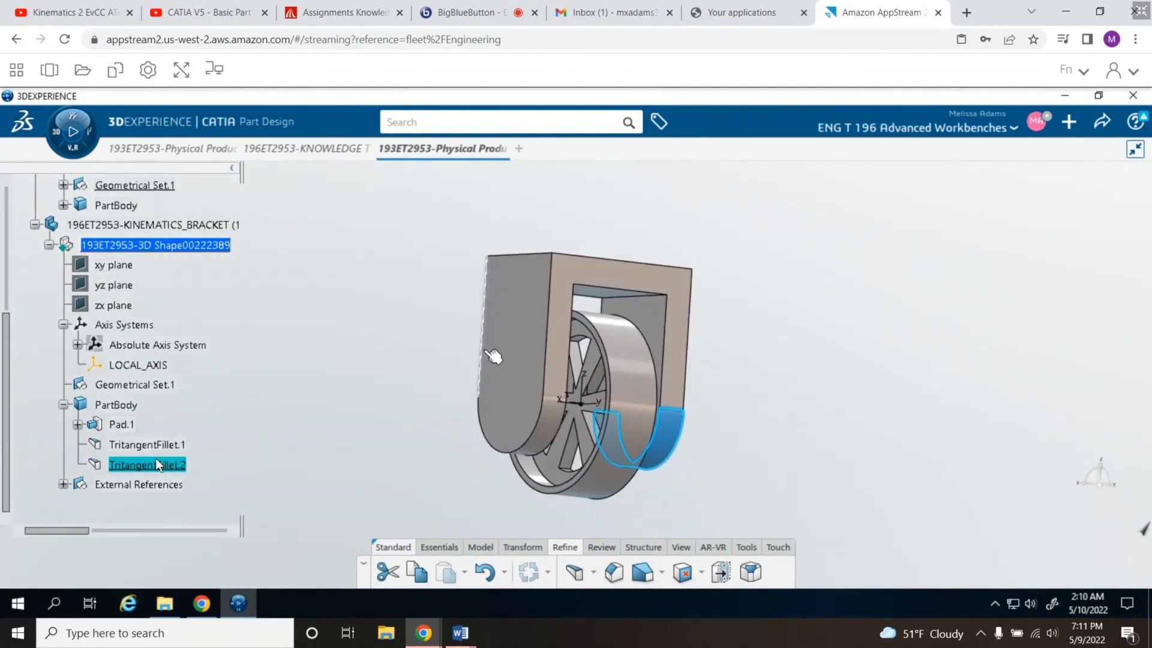
pyautogui.click(394, 344)
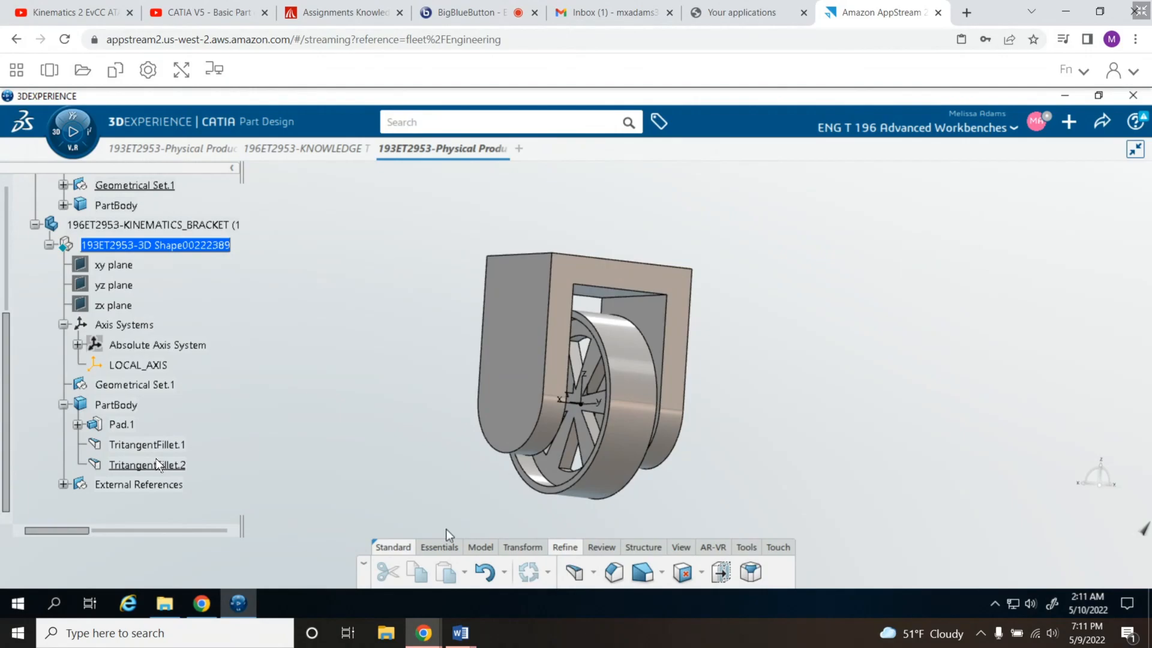
pyautogui.click(487, 546)
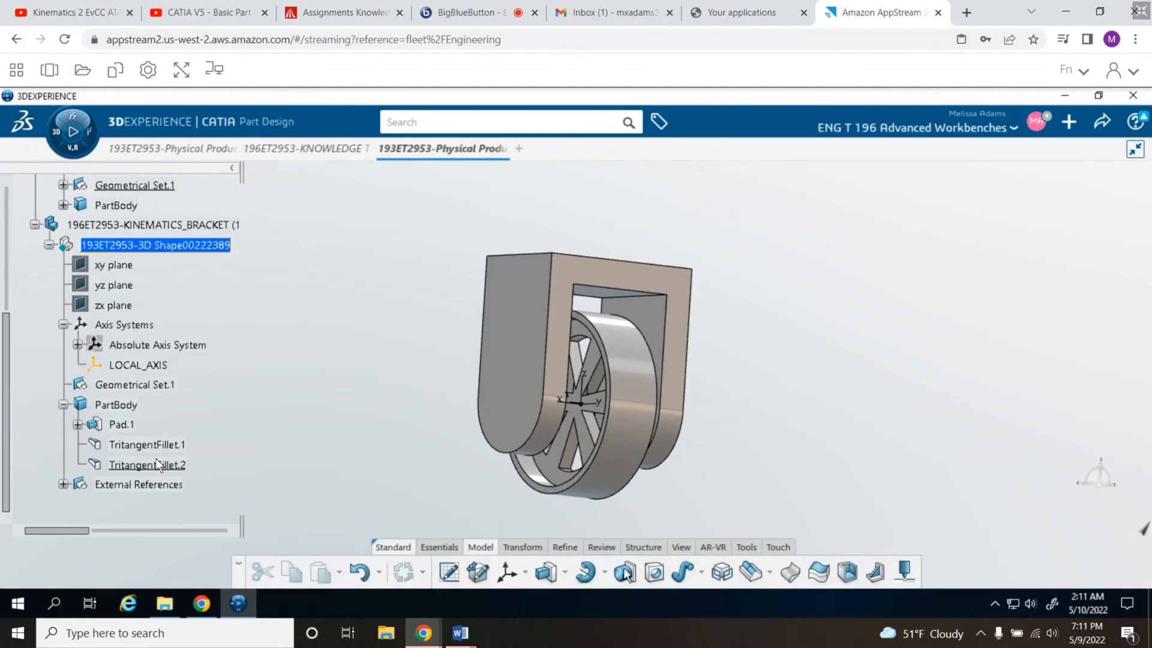
pyautogui.click(654, 573)
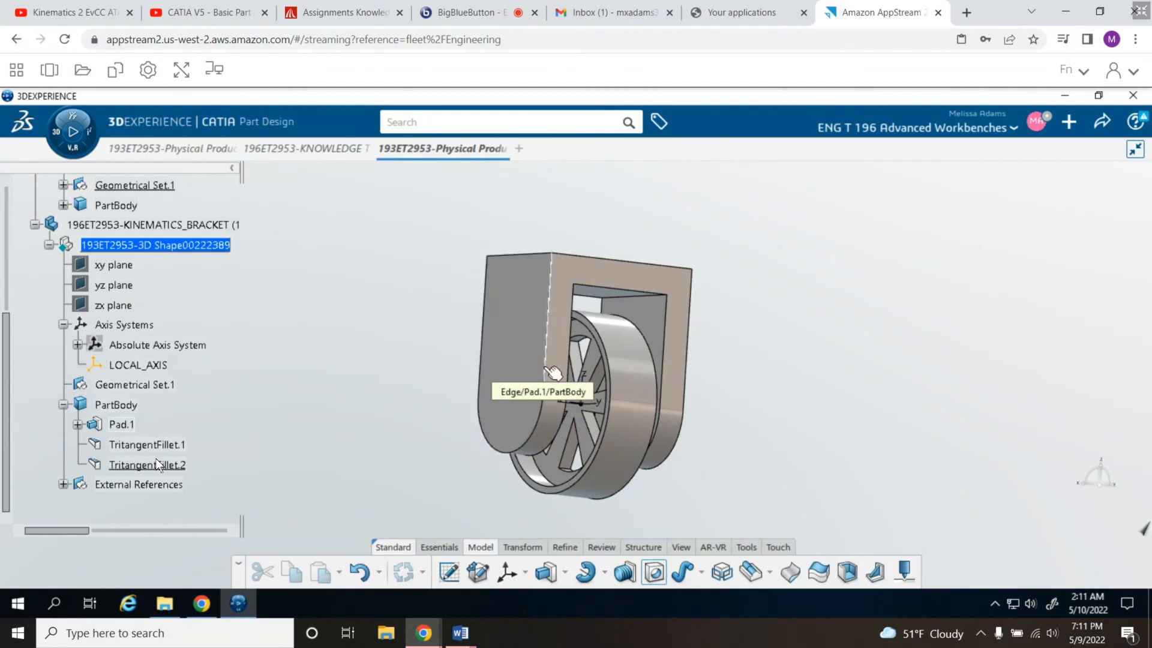
pyautogui.moveTo(544, 367)
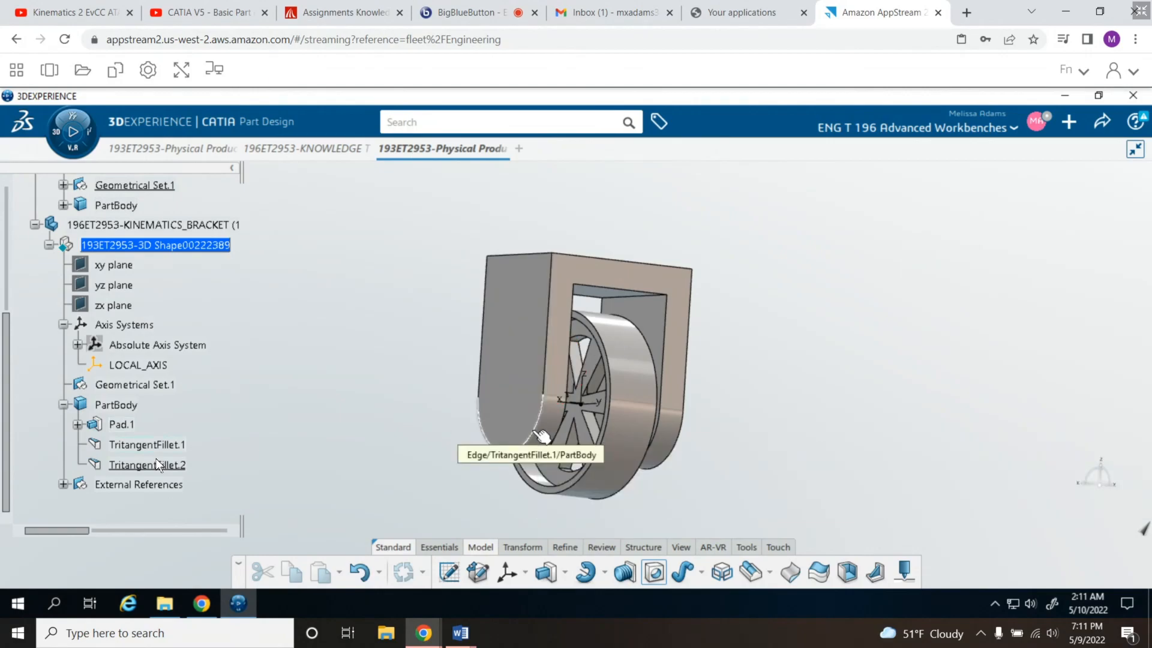
pyautogui.click(542, 436)
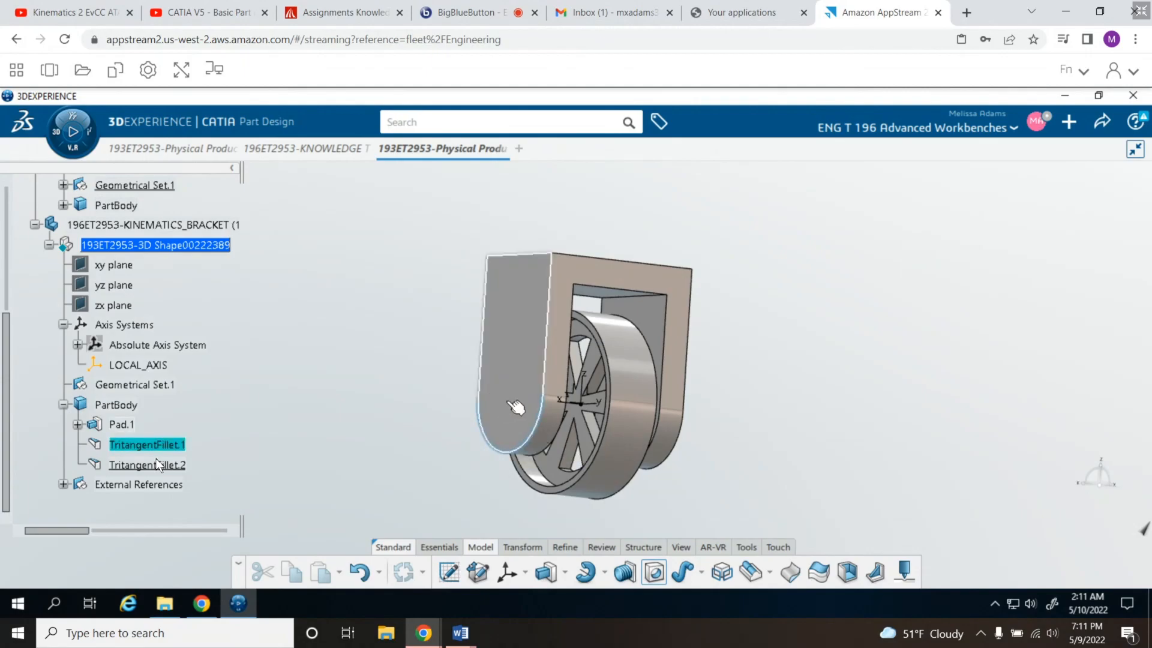
pyautogui.click(516, 408)
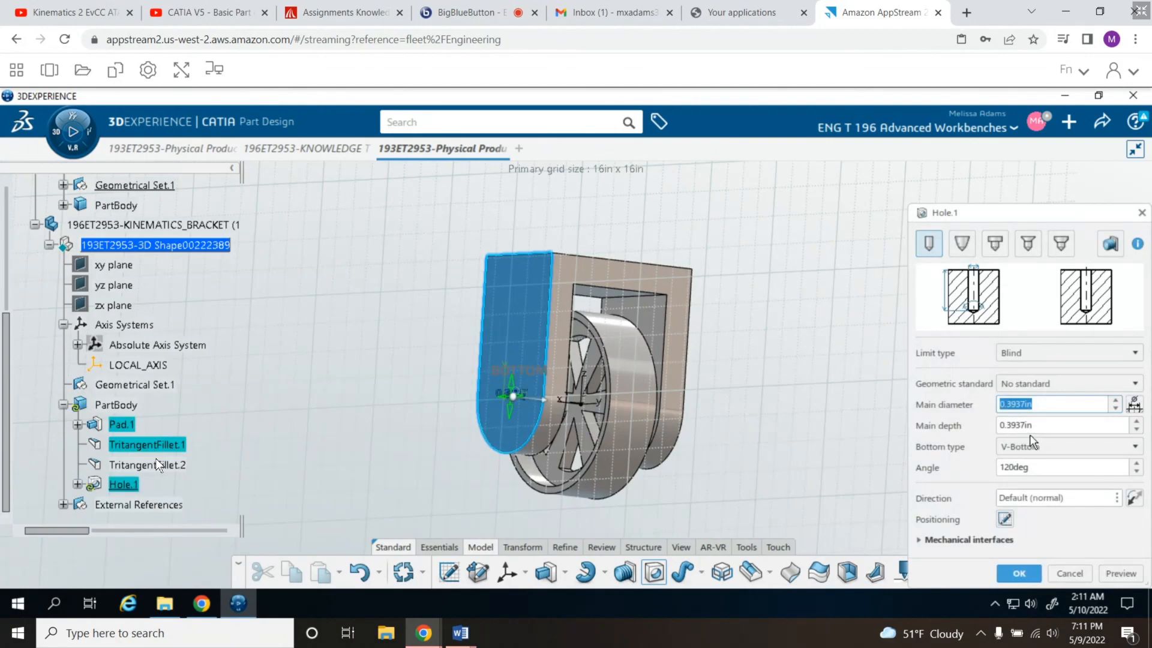
# - Set the hole's main diameter to 2 in and its limit type to Up To Last, and preview it
pyautogui.write('1in')
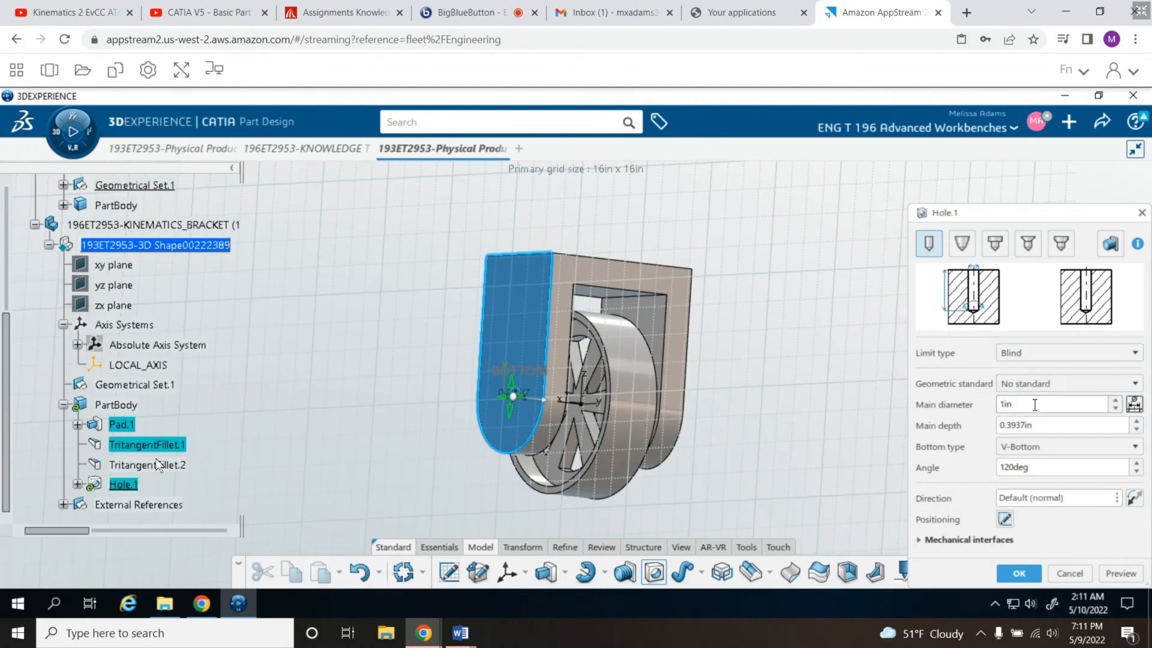
pyautogui.click(1118, 400)
pyautogui.click(1117, 399)
pyautogui.doubleClick(1002, 404)
pyautogui.click(1138, 354)
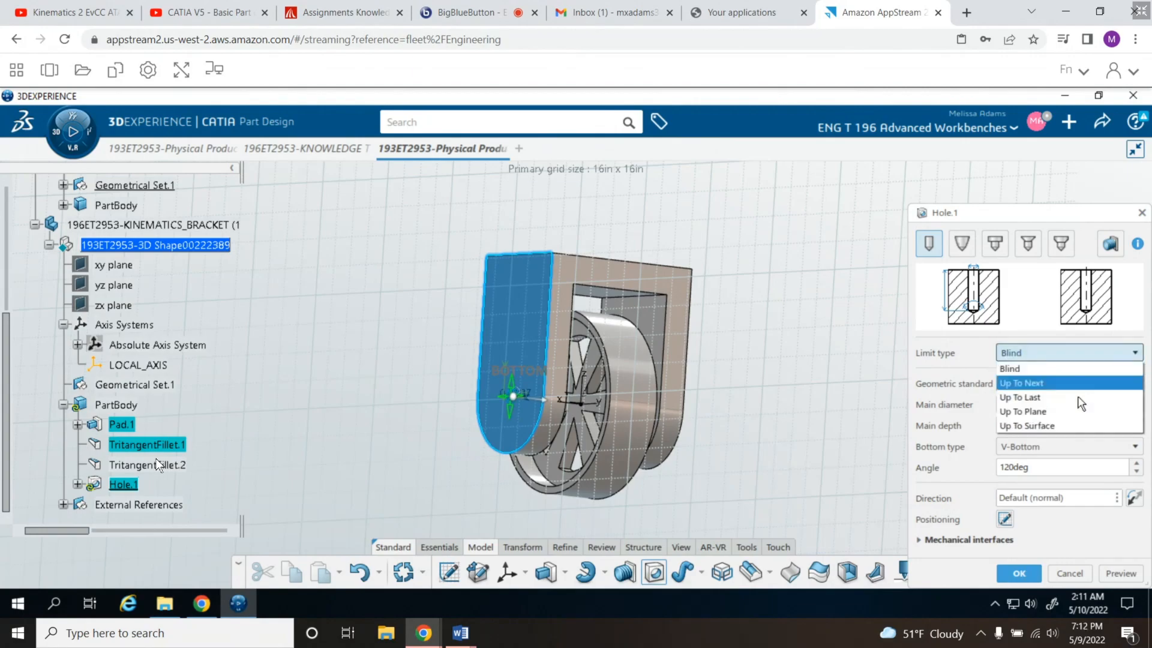
pyautogui.click(1078, 411)
pyautogui.click(1139, 336)
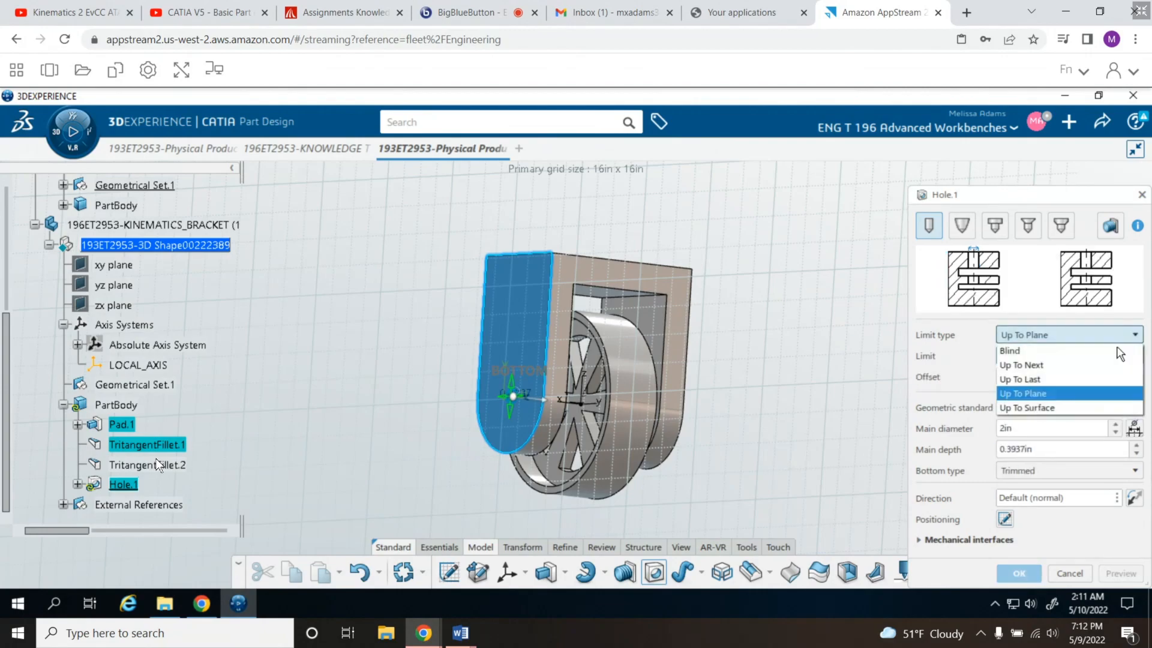
pyautogui.click(1080, 380)
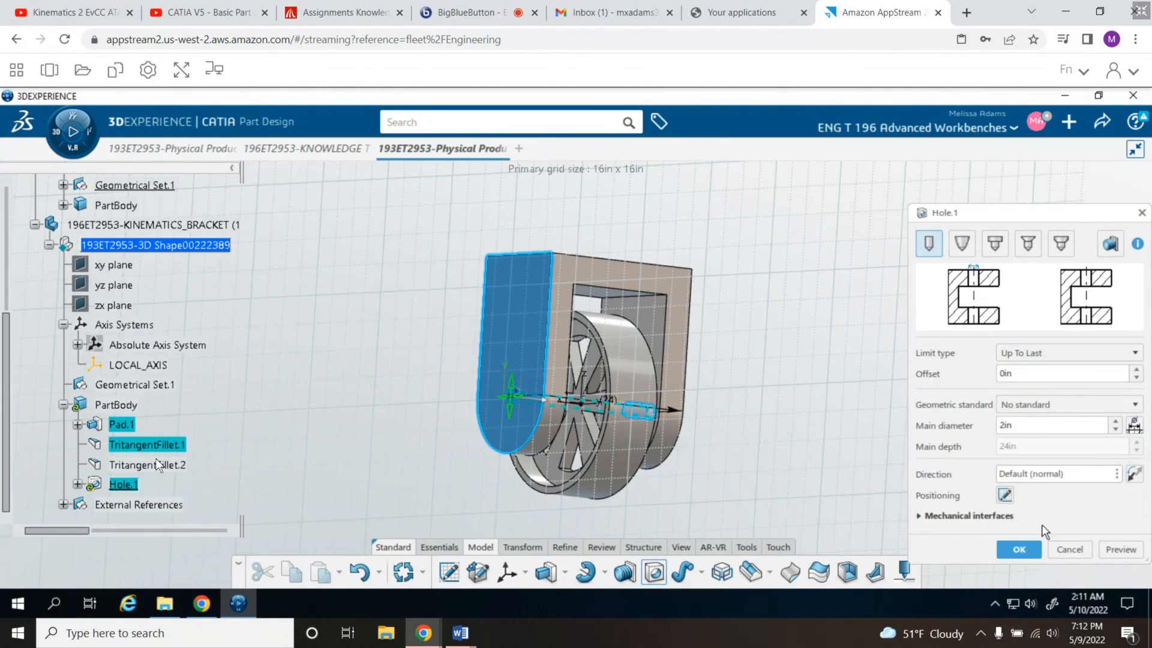
pyautogui.click(1122, 549)
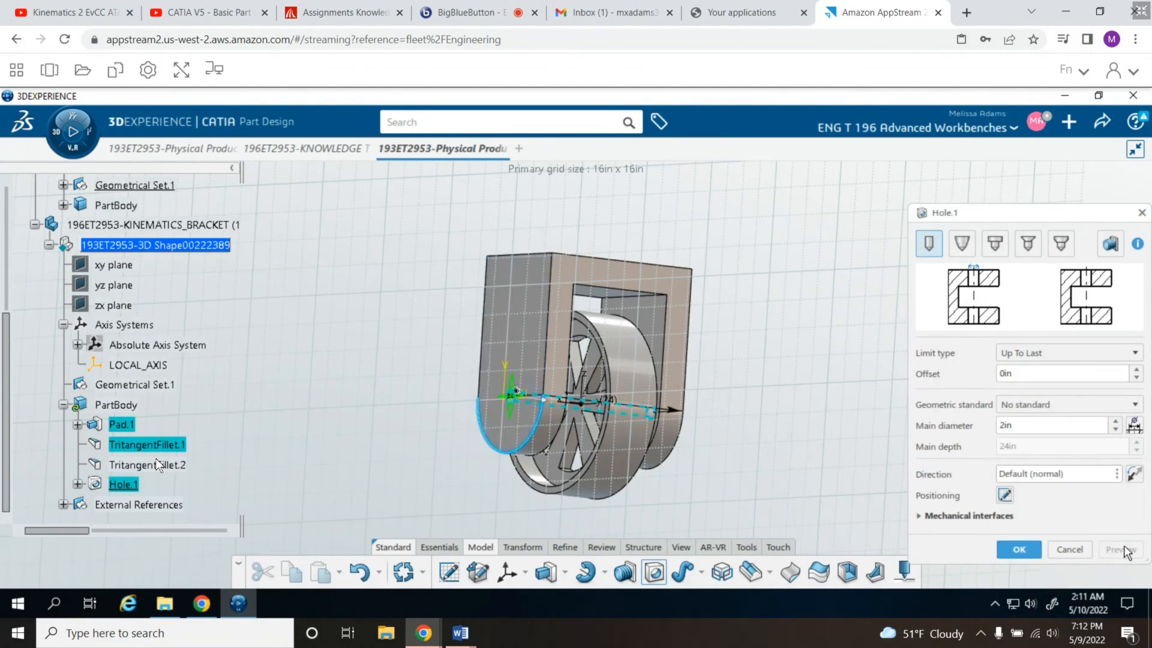
# - Set the hole's main diameter to 4 in and create it through both bracket legs
pyautogui.doubleClick(1018, 423)
pyautogui.write('4')
pyautogui.press('Tab')
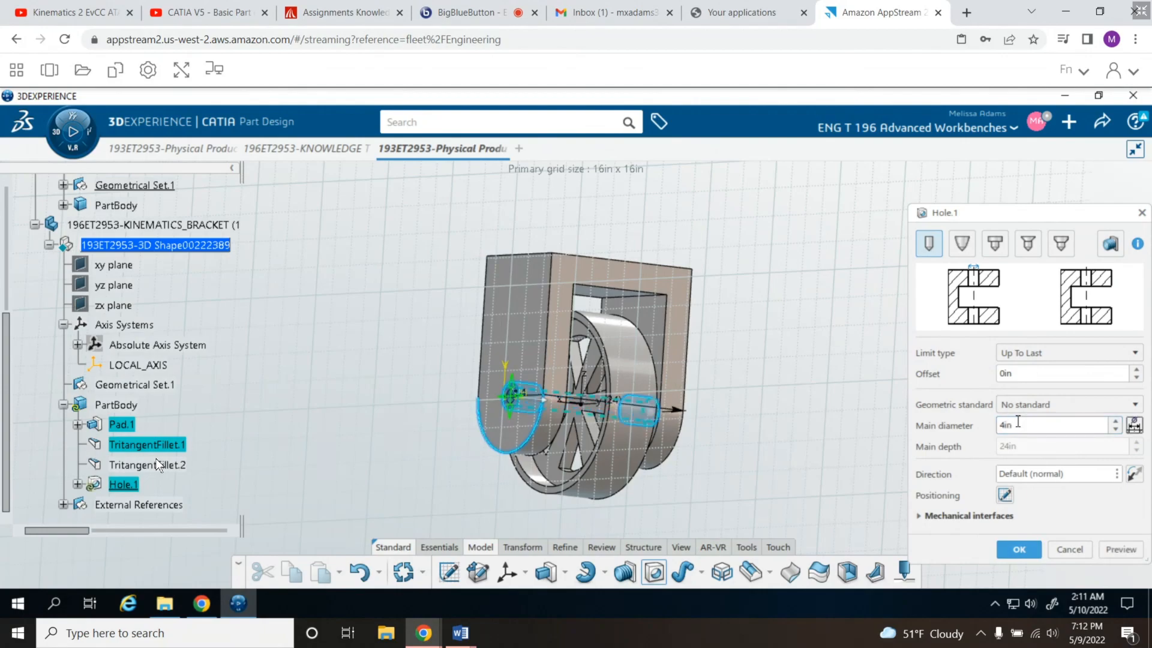
pyautogui.click(1020, 549)
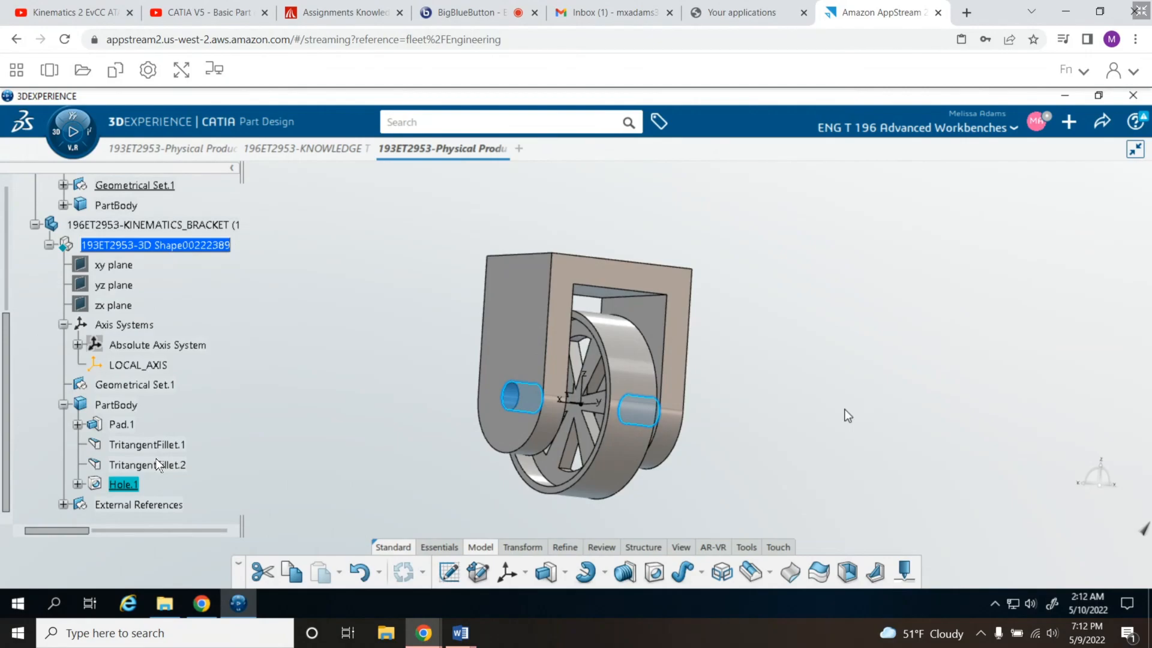
pyautogui.click(795, 406)
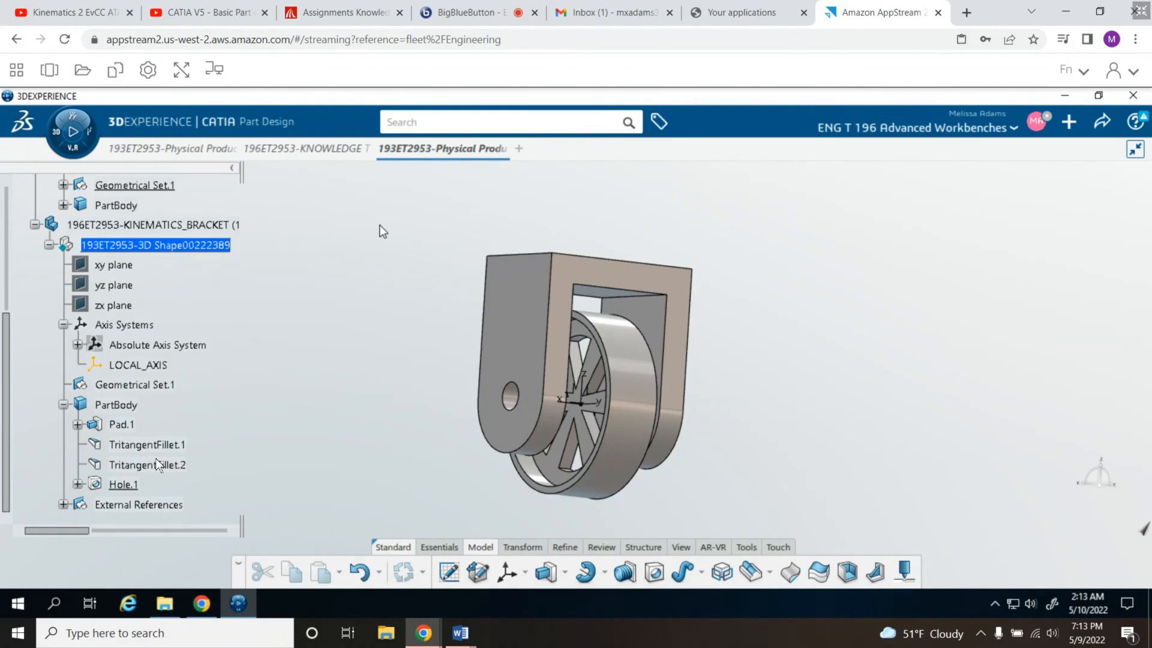
# - Activate the top-level physical product for Assembly Design and collapse the bracket and wheel branches in the tree
pyautogui.click(56, 131)
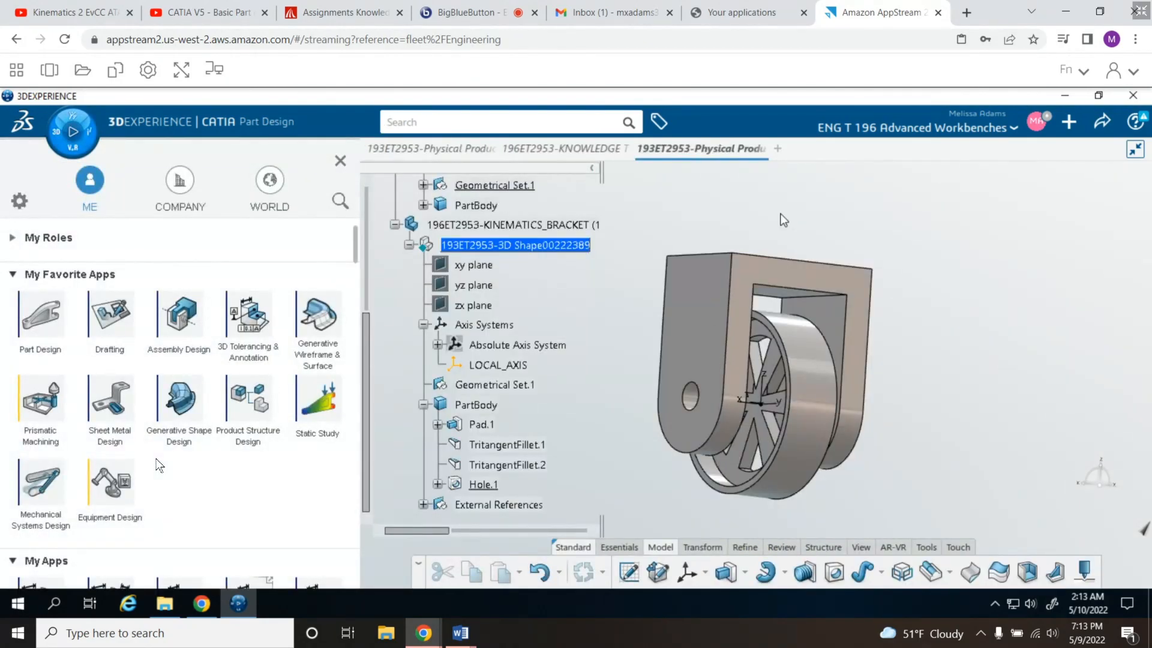
pyautogui.click(340, 163)
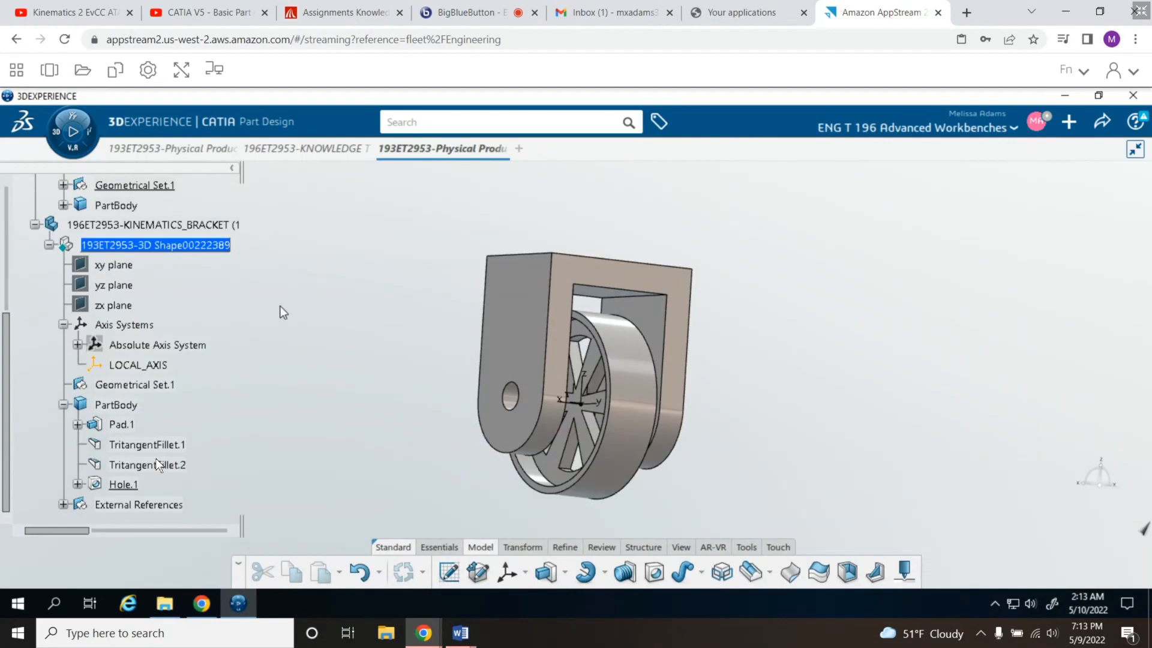
pyautogui.click(34, 225)
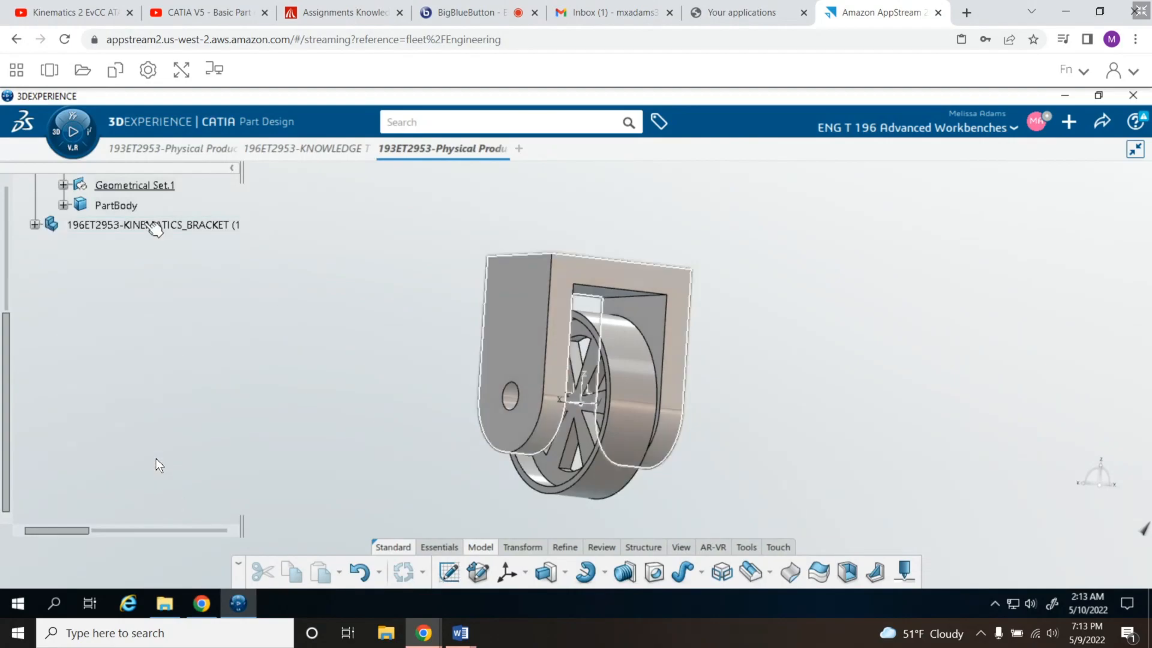
pyautogui.scroll(1, 150, 214)
pyautogui.scroll(4, 150, 214)
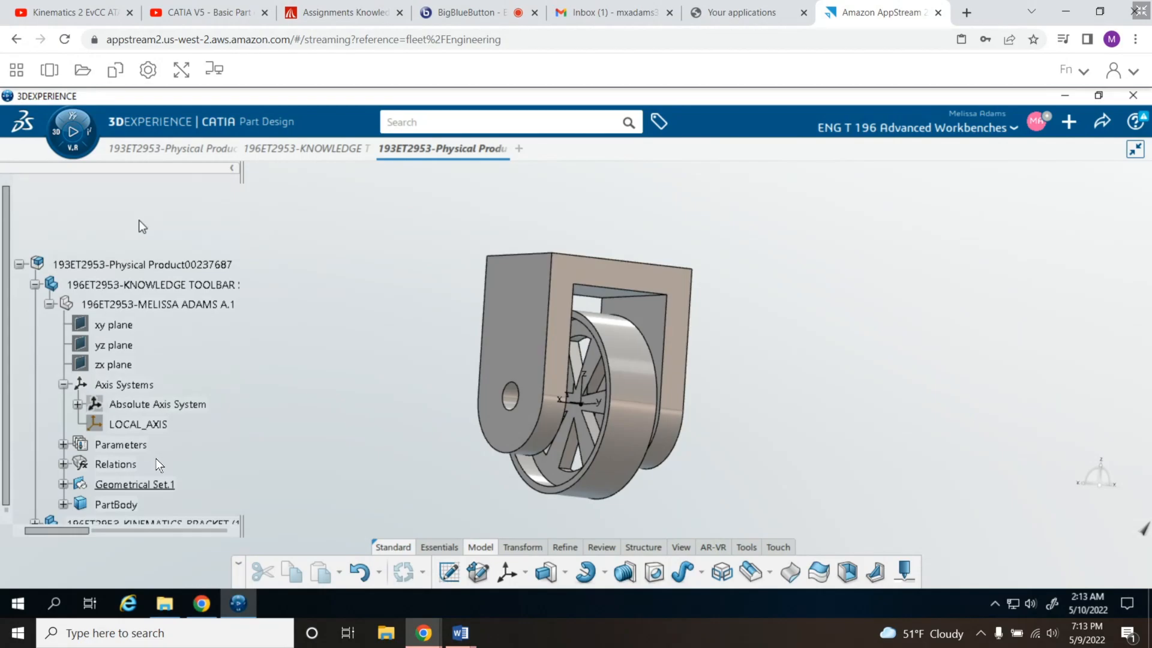
pyautogui.click(139, 266)
pyautogui.doubleClick(138, 266)
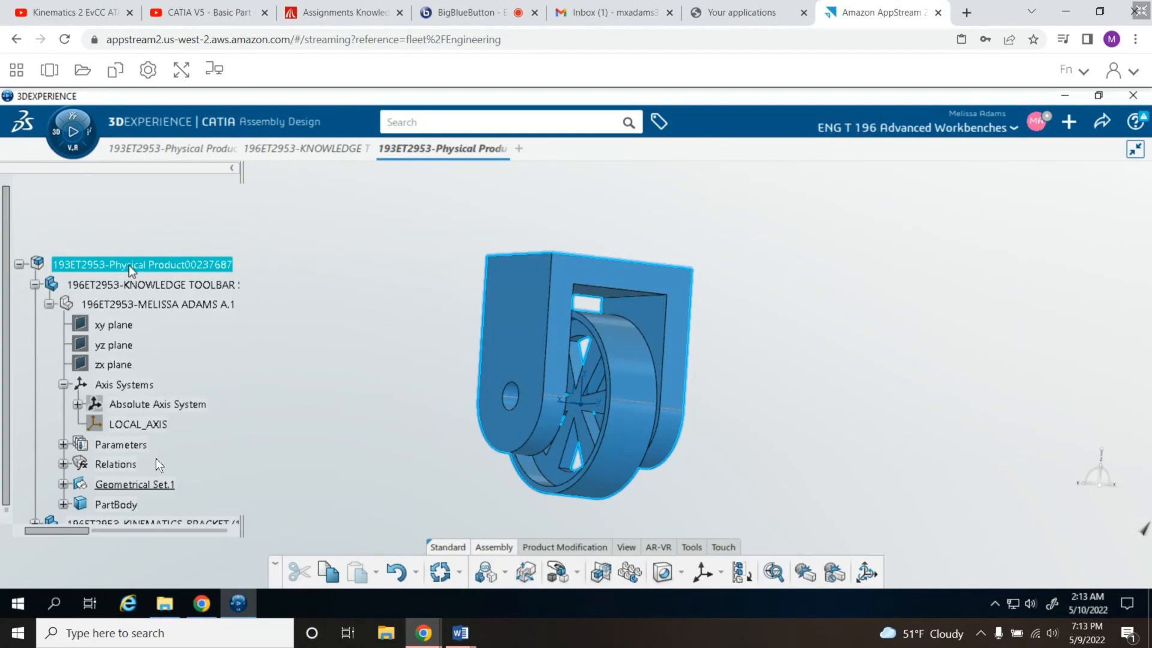
pyautogui.scroll(-1, 128, 264)
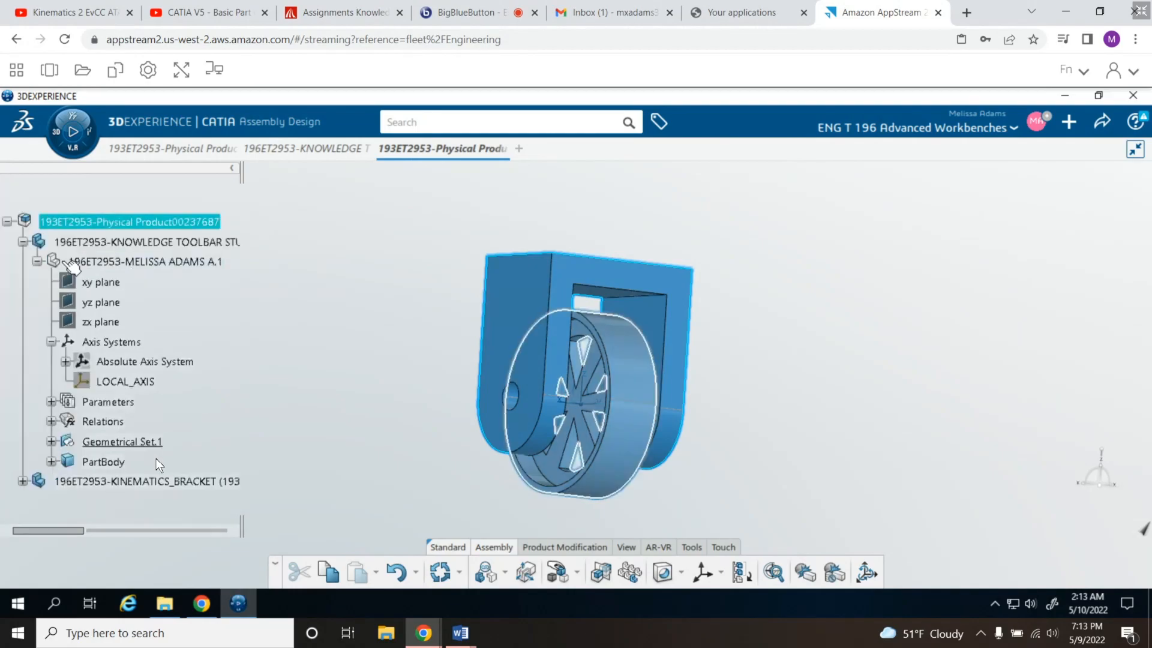
pyautogui.click(24, 241)
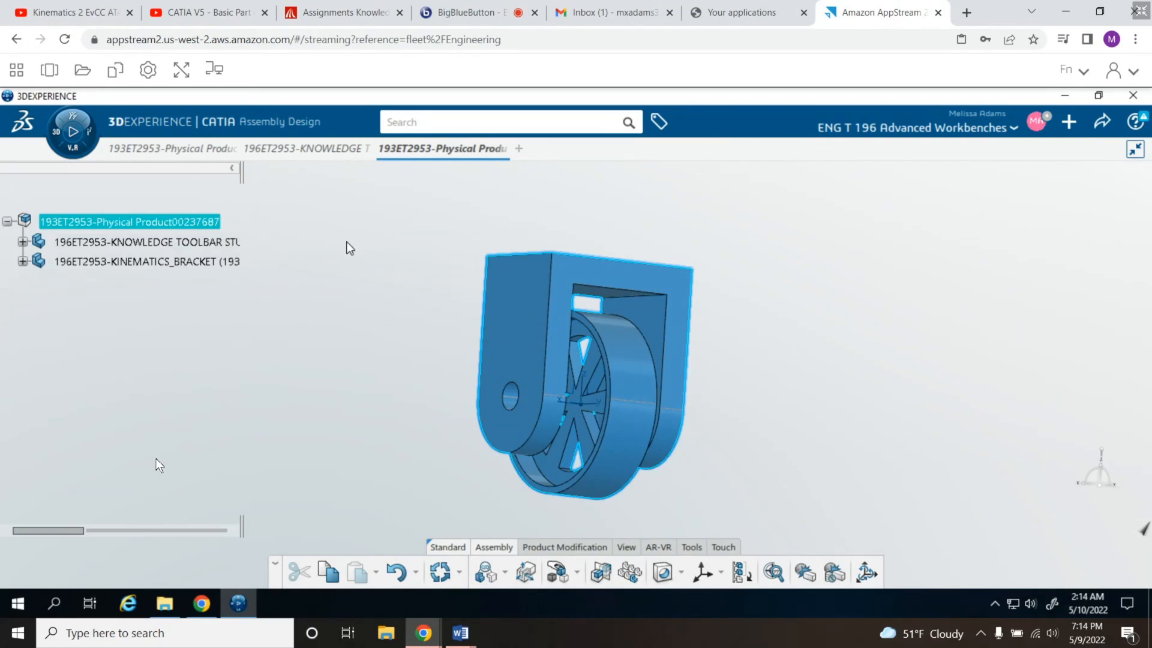
# - Anchor the KINEMATICS_BRACKET part with a Fix engineering connection
pyautogui.click(155, 264)
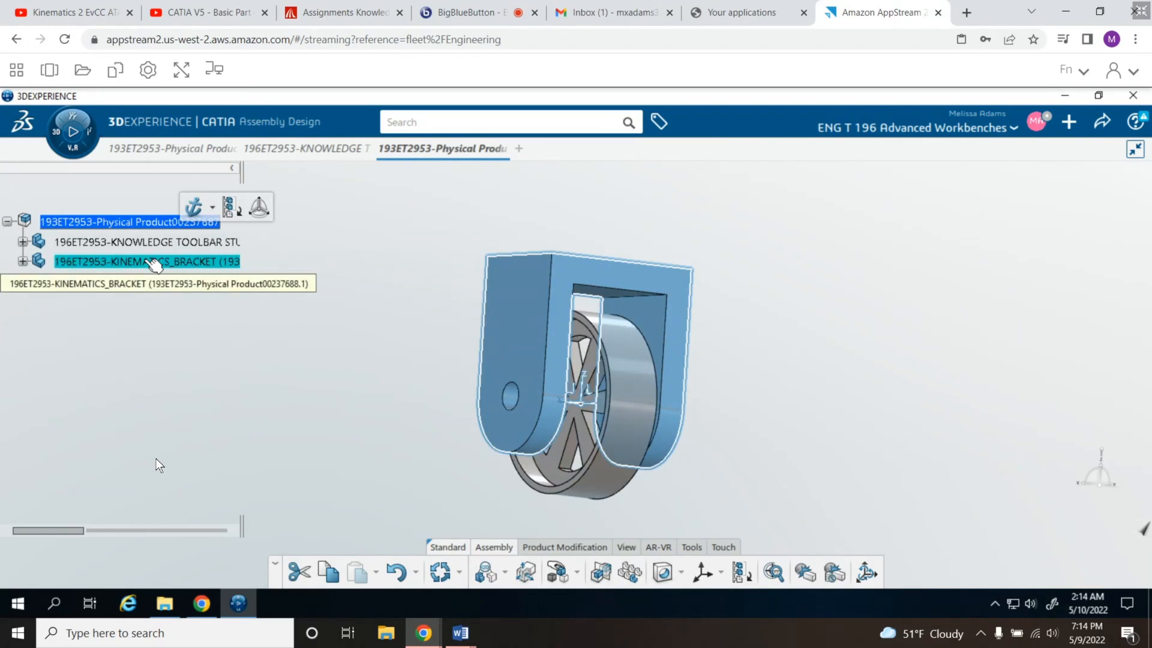
pyautogui.click(213, 208)
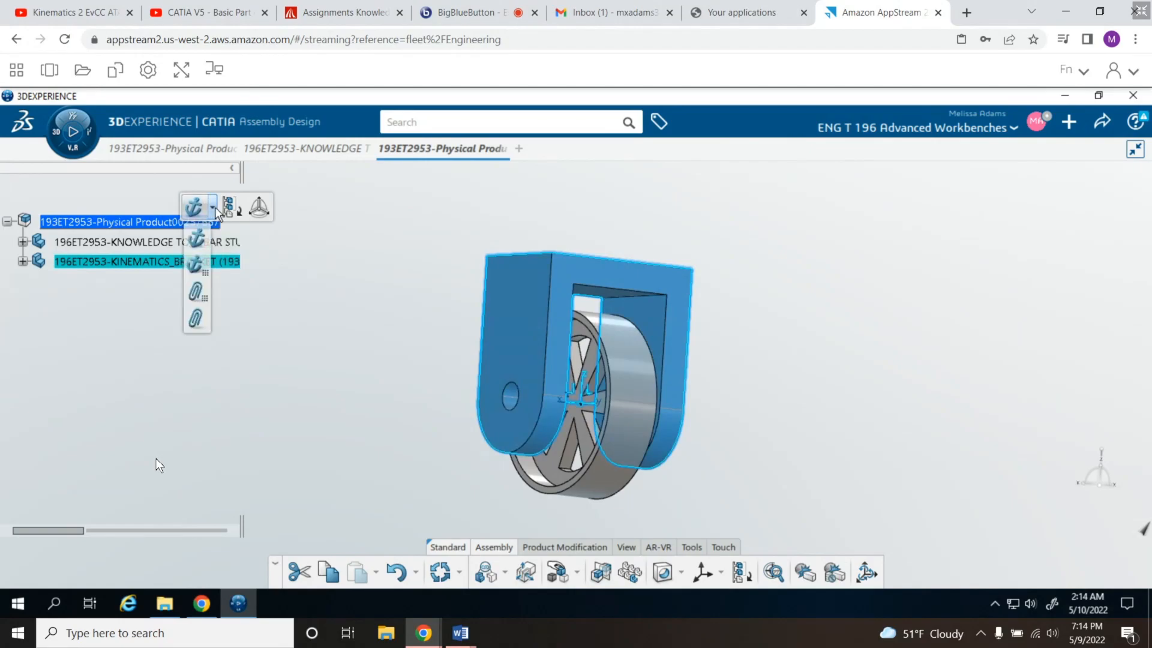
pyautogui.click(197, 264)
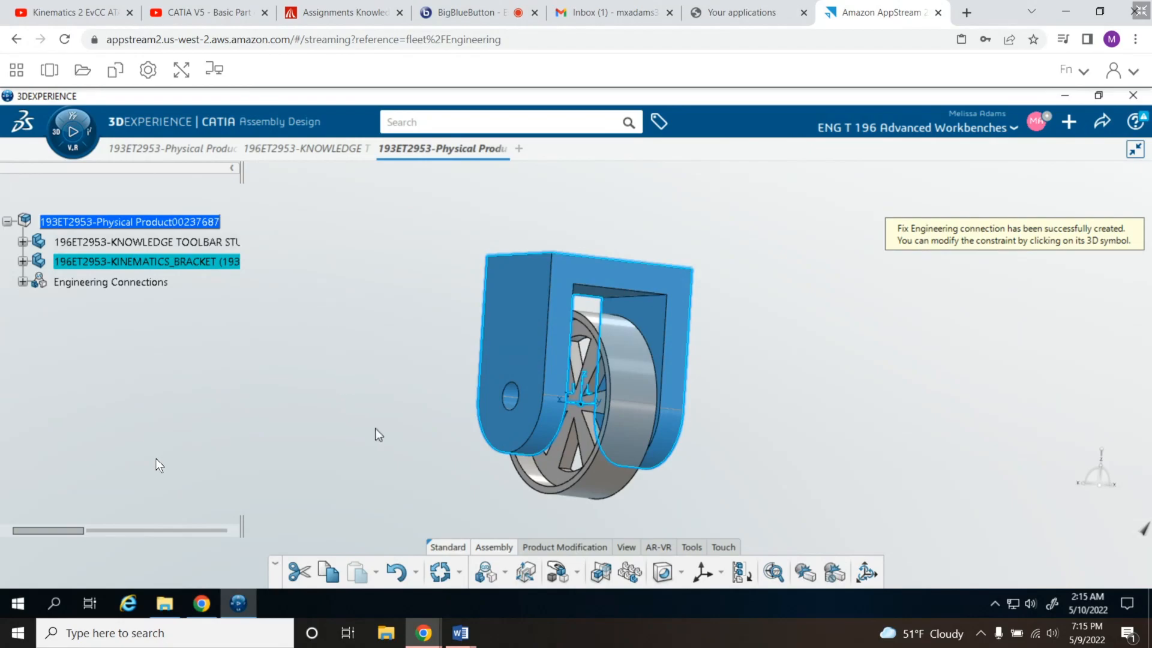
# - Add a Coincidence constraint between the wheel's outer cylindrical face and the cylindrical face of the bracket hole to align their axes
pyautogui.click(611, 485)
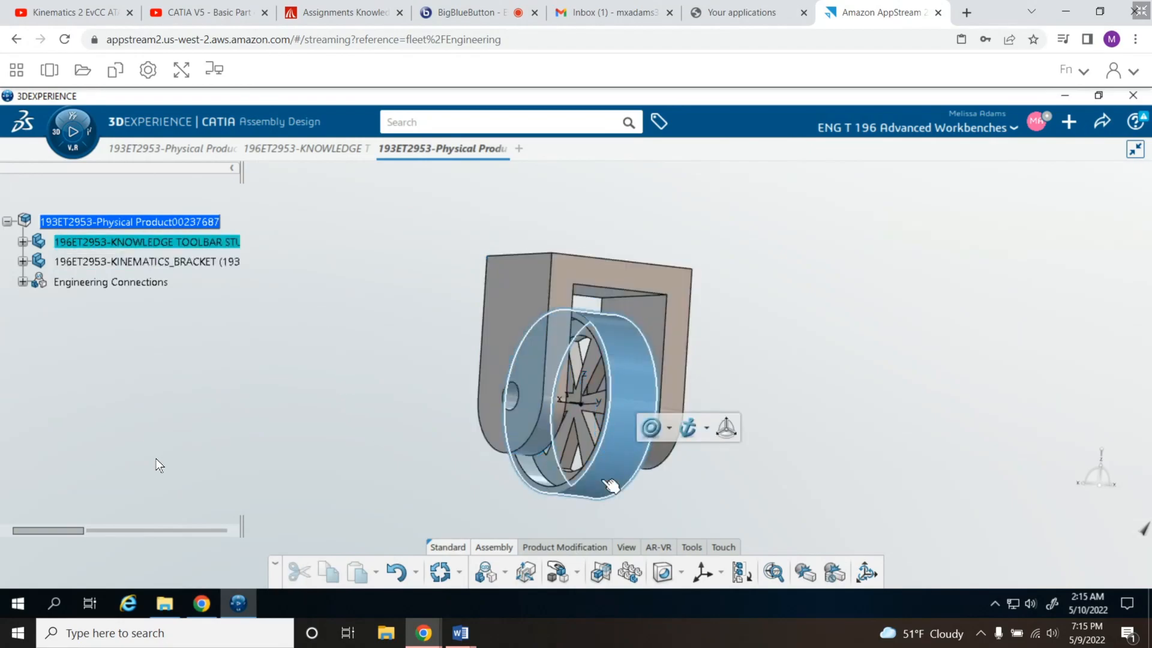
pyautogui.click(669, 429)
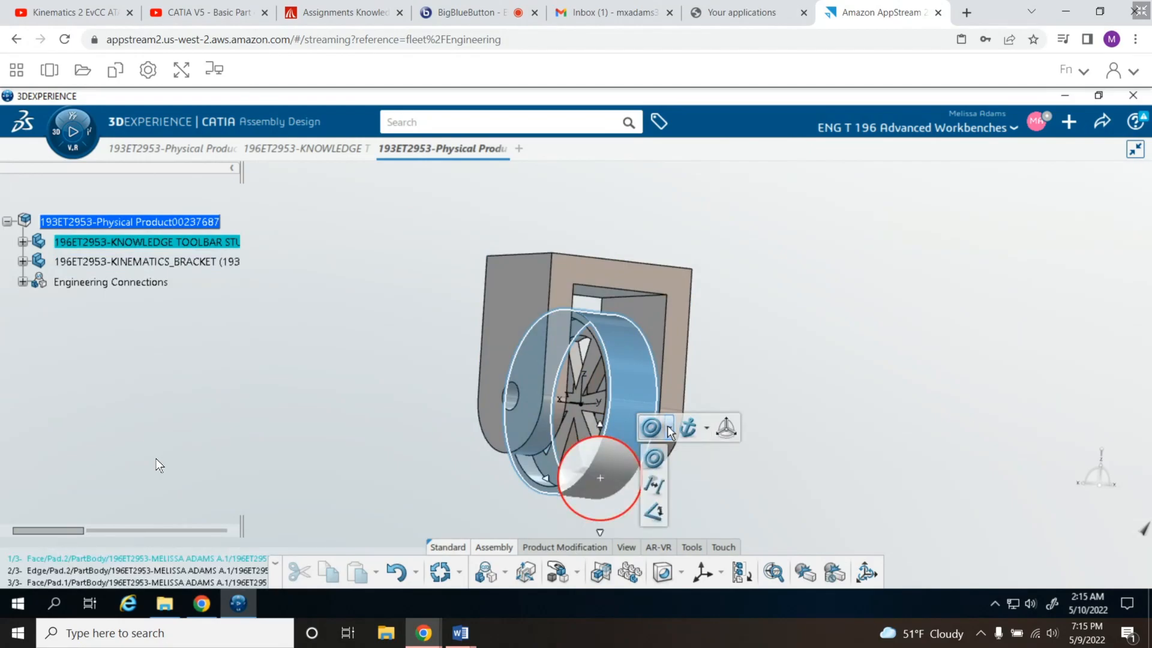
pyautogui.click(654, 460)
pyautogui.click(652, 458)
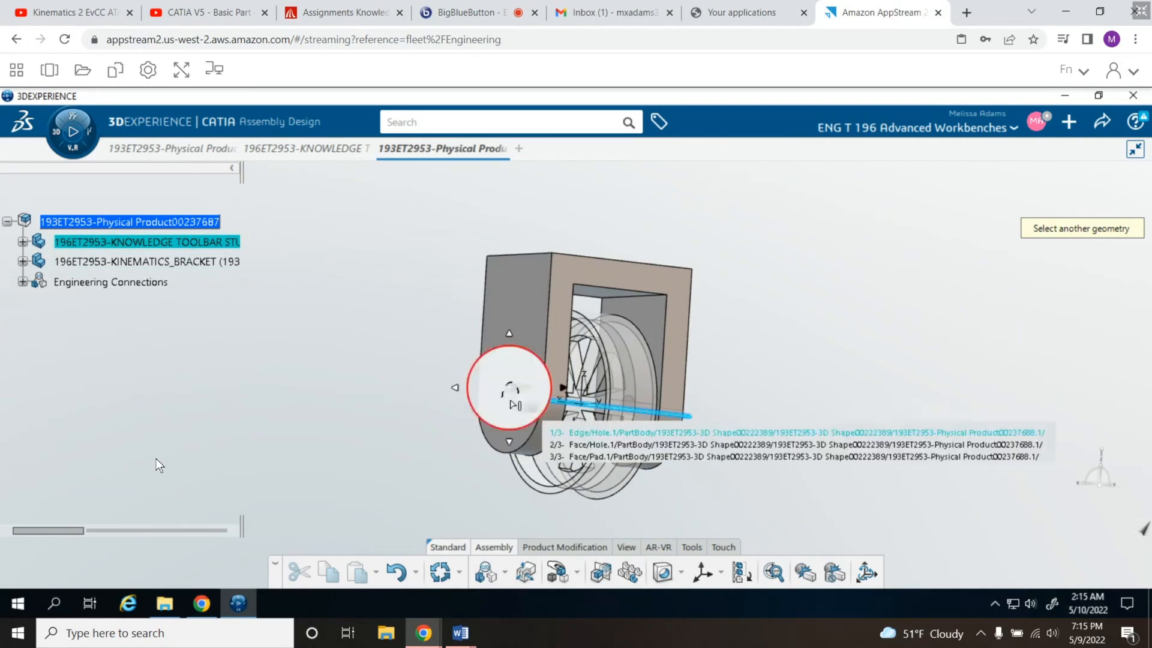
pyautogui.moveTo(402, 363); pyautogui.dragTo(399, 403, button='middle')
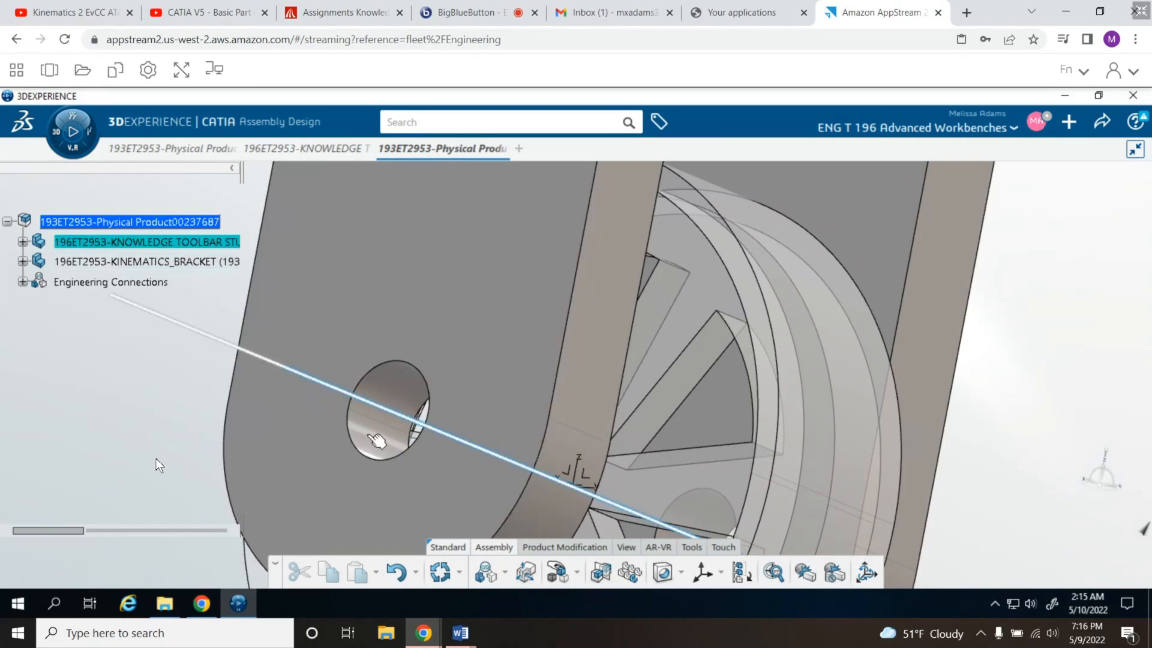
pyautogui.moveTo(367, 434)
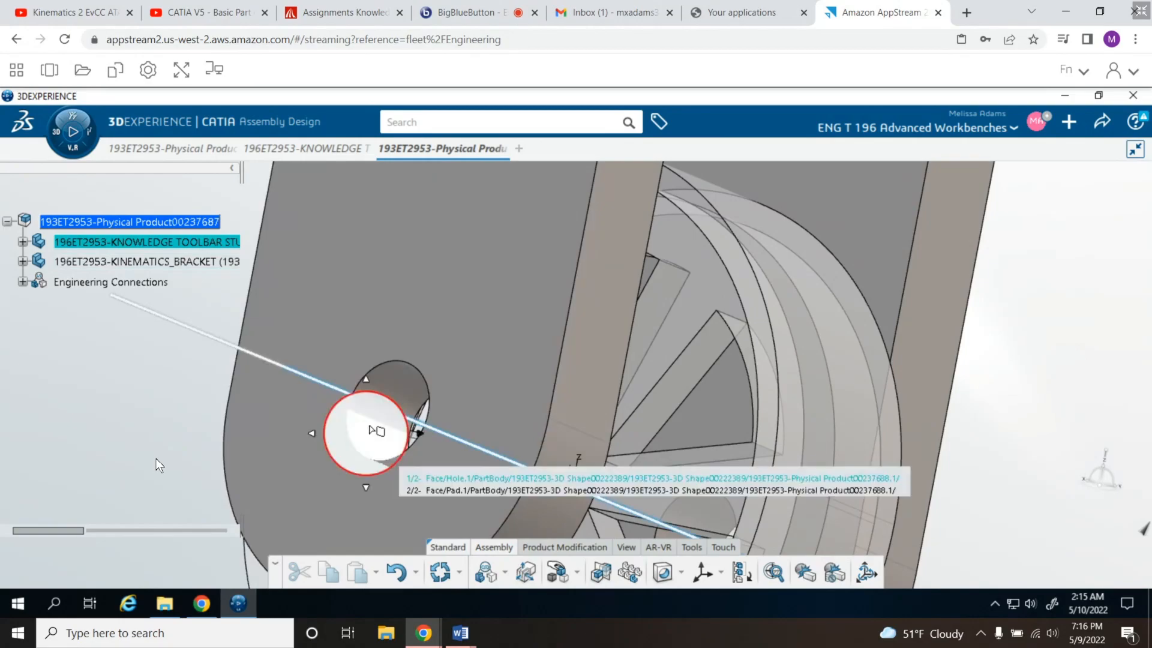
pyautogui.click(399, 391)
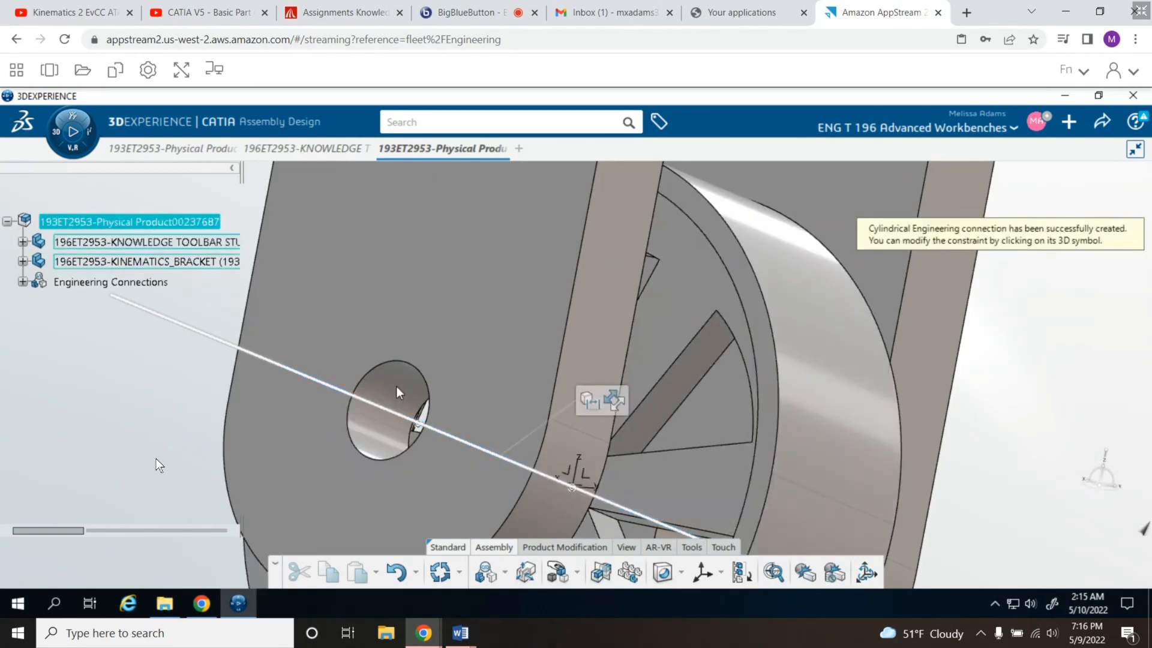
pyautogui.click(385, 442)
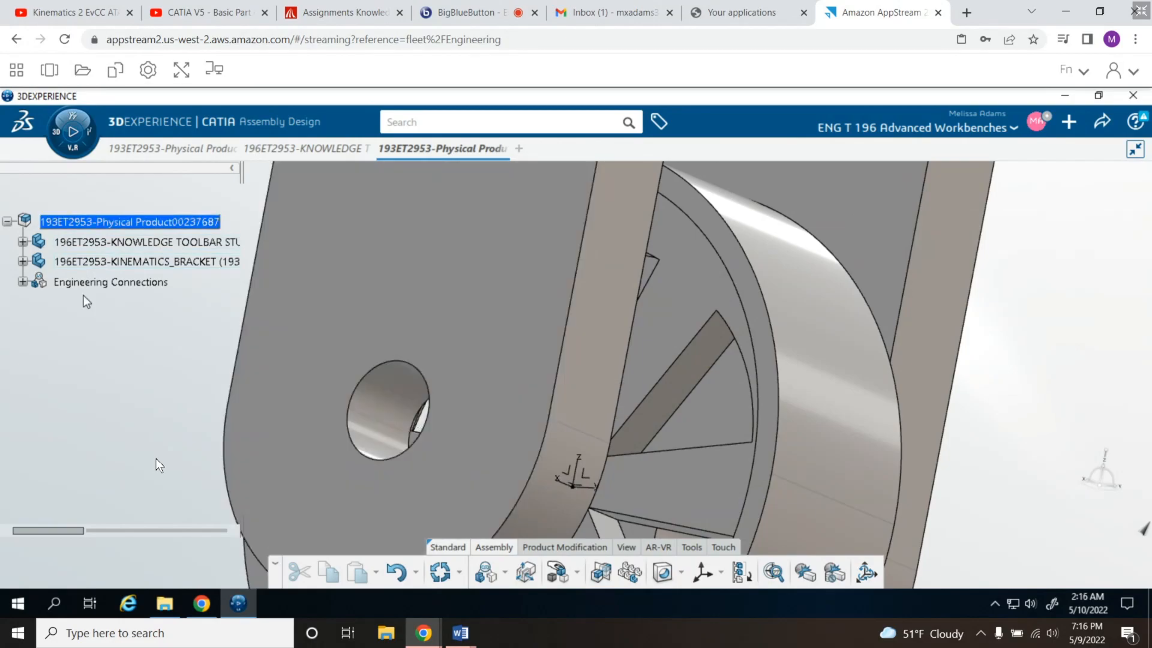
# - Expand the Engineering Connections and the wheel-to-bracket connection to examine its constraint, and inspect the wheel's alignment in the bracket
pyautogui.click(22, 282)
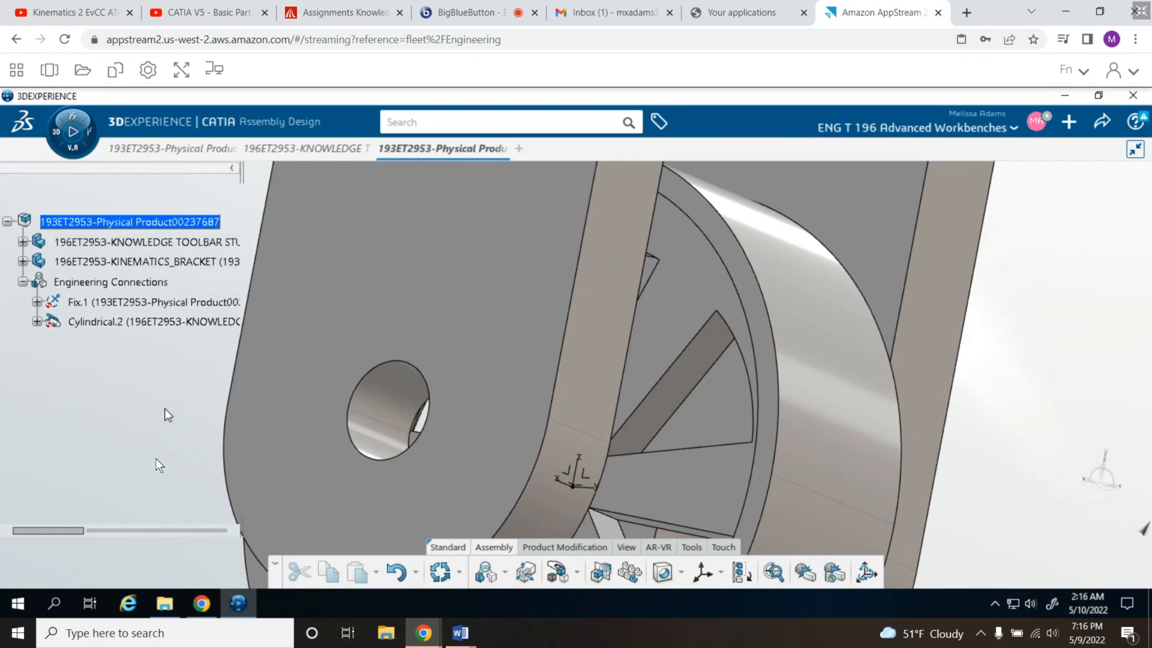
pyautogui.click(36, 322)
pyautogui.moveTo(191, 394); pyautogui.dragTo(144, 474, button='middle')
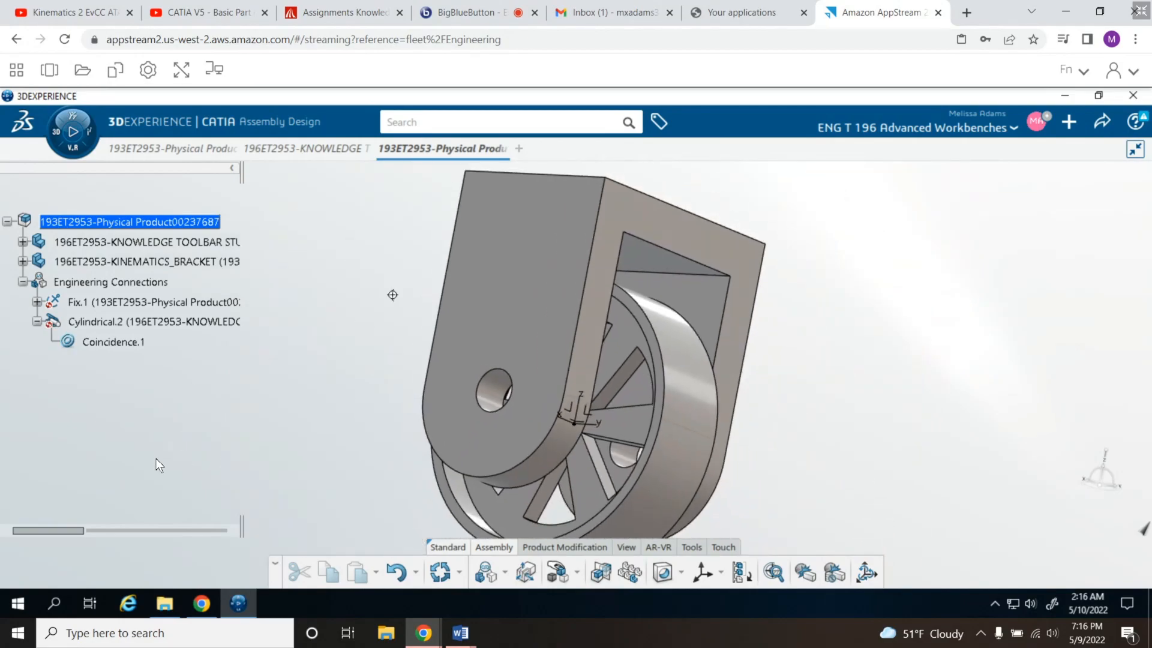
pyautogui.moveTo(381, 331)
pyautogui.mouseDown(button='middle')
pyautogui.moveTo(379, 376)
pyautogui.moveTo(401, 336)
pyautogui.mouseUp(button='middle')
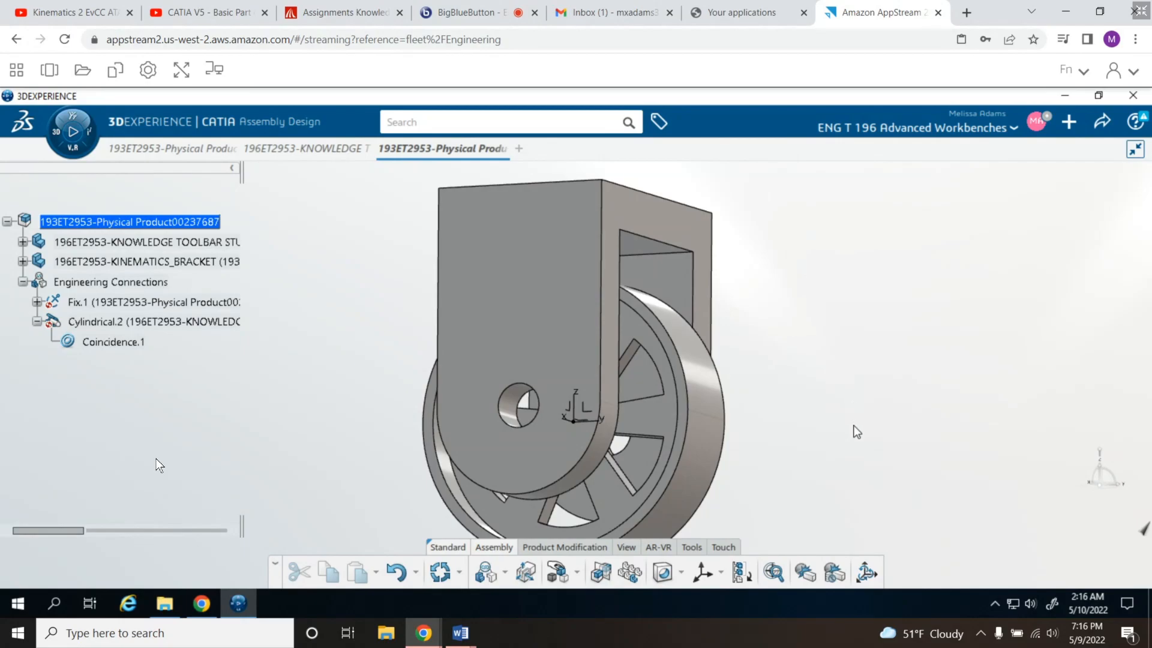
# - Add an Offset constraint between the inner face of a bracket leg and the wheel's side face nearest it
pyautogui.moveTo(785, 423); pyautogui.dragTo(559, 430, button='middle')
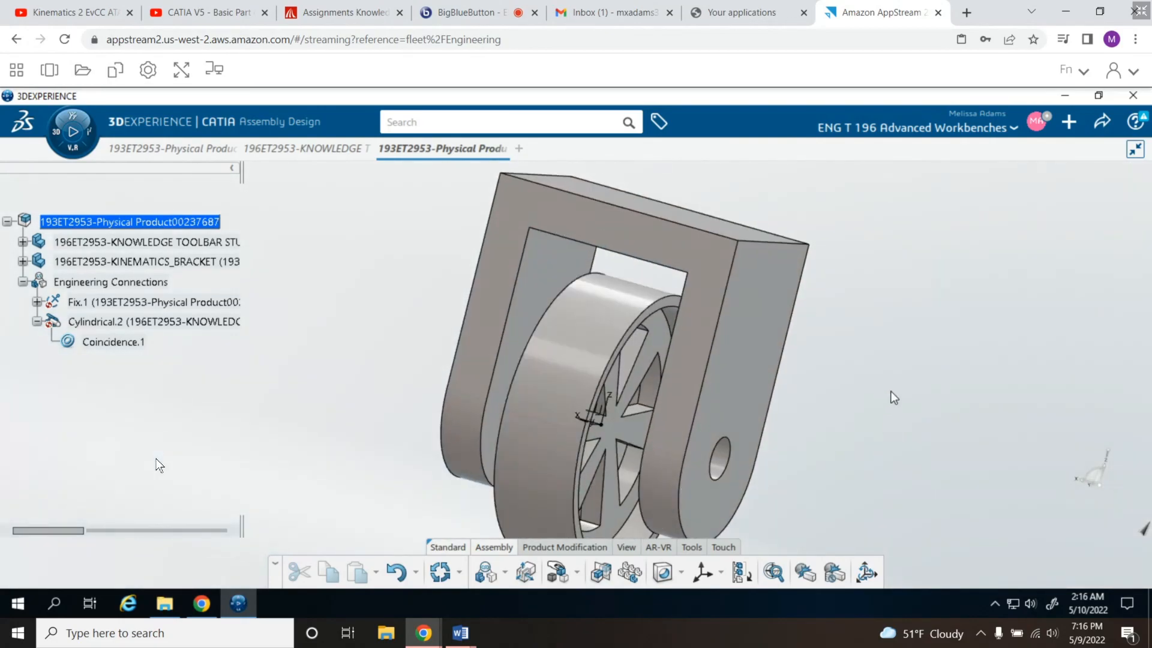
pyautogui.click(544, 293)
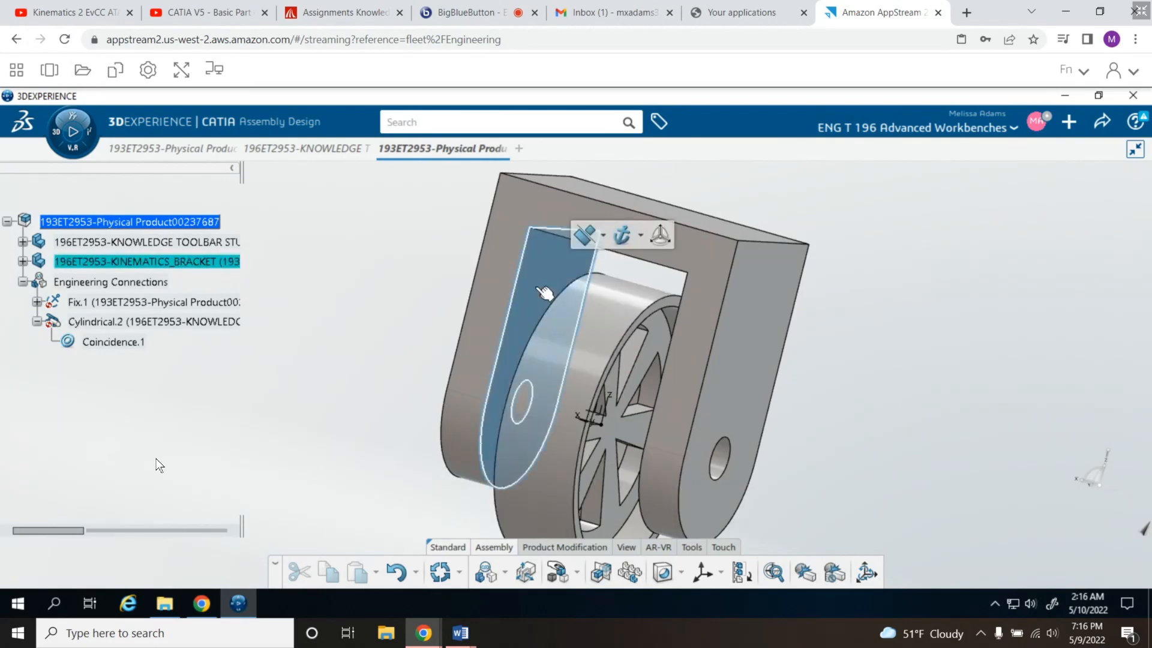
pyautogui.click(603, 235)
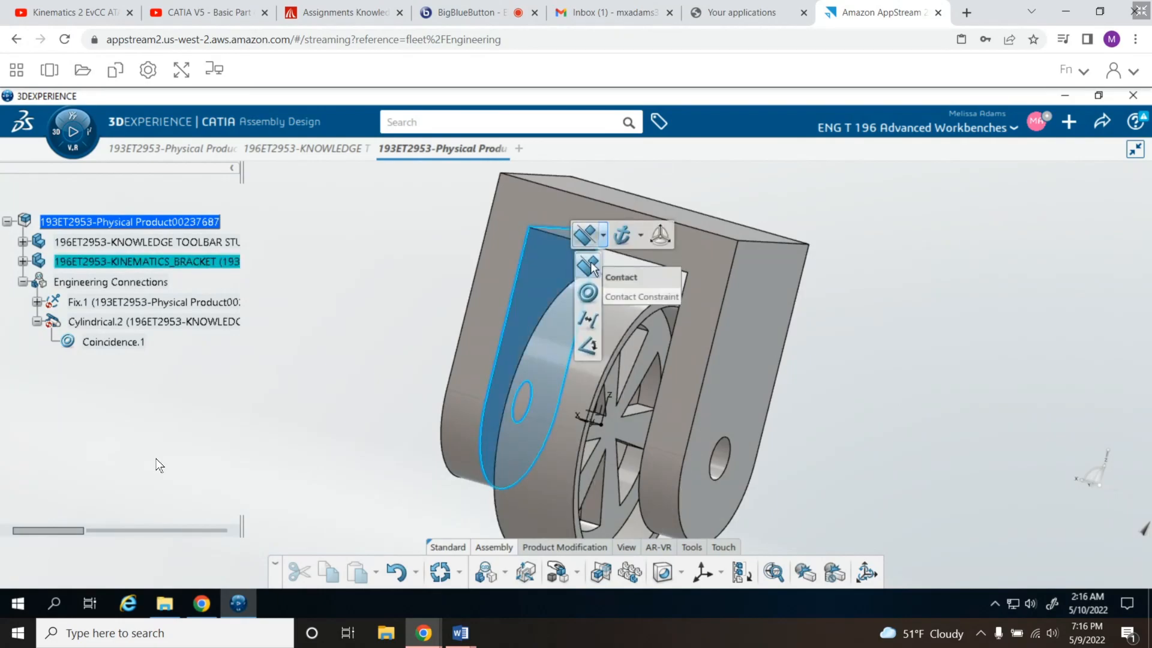
pyautogui.click(588, 320)
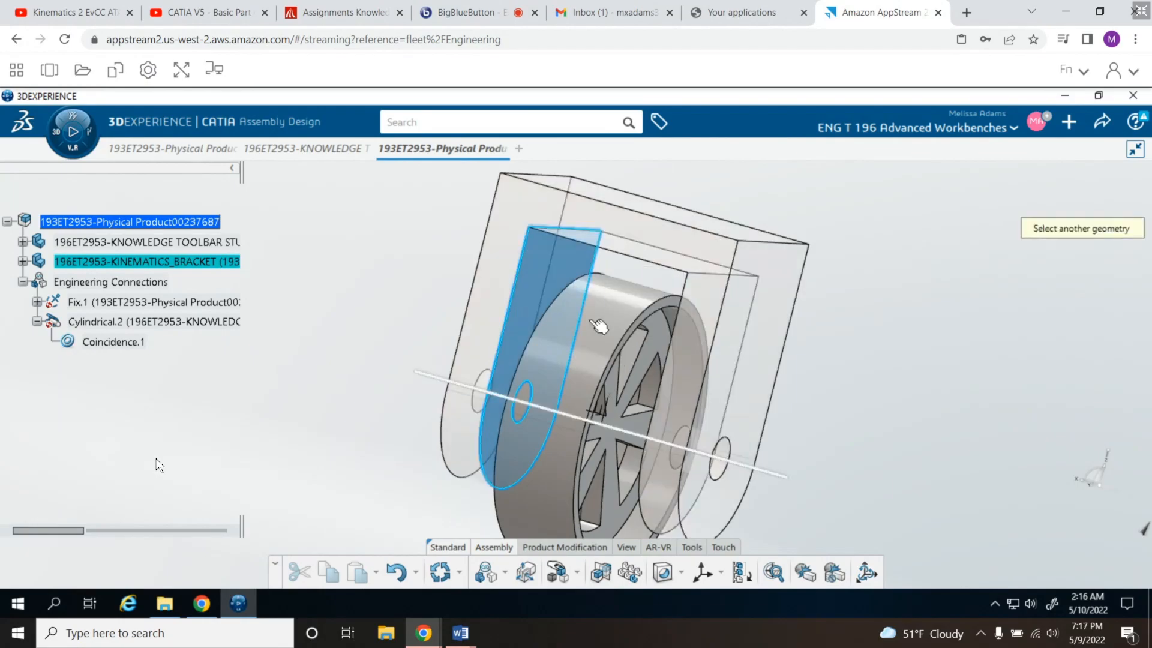
pyautogui.moveTo(596, 324)
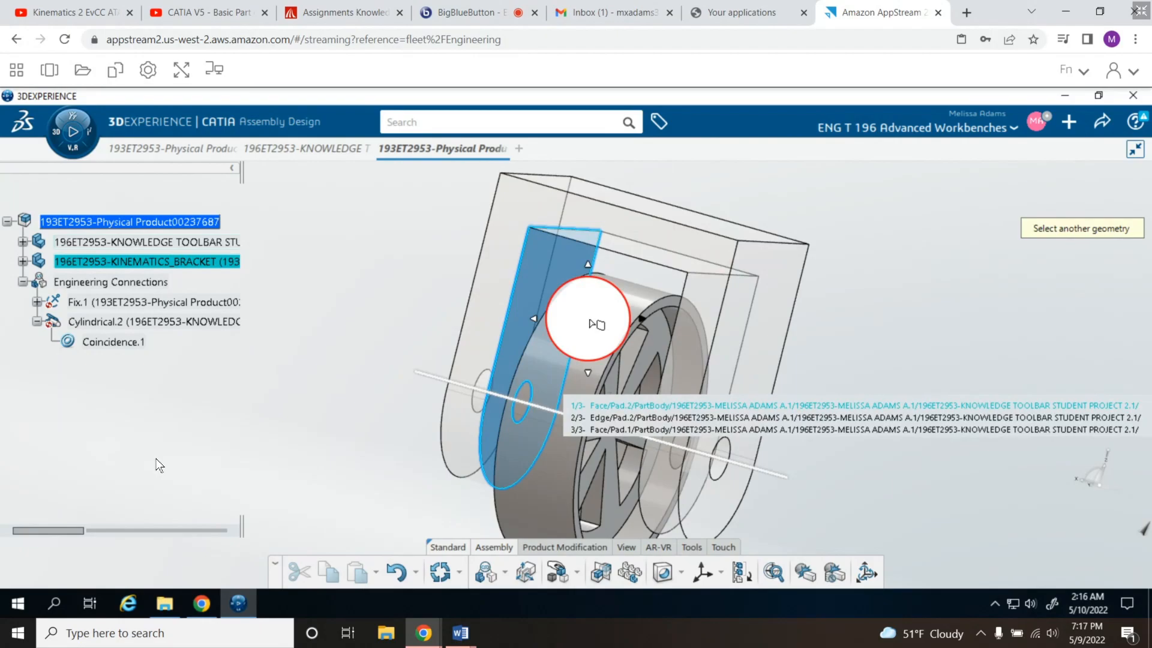
pyautogui.moveTo(403, 332); pyautogui.dragTo(475, 347, button='middle')
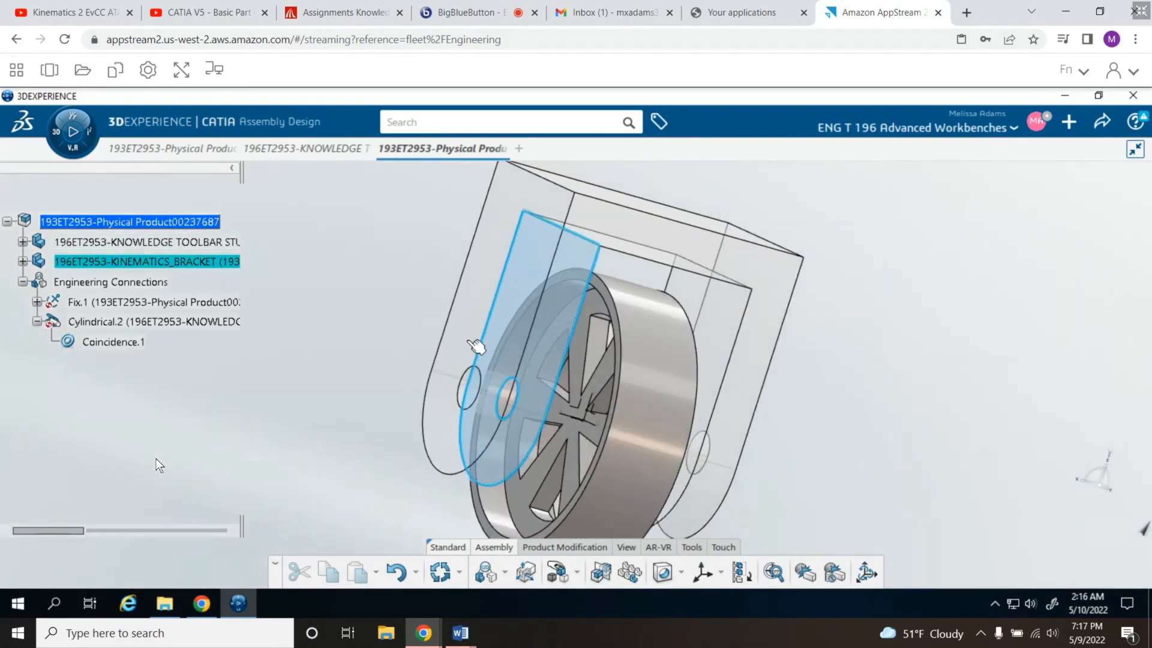
pyautogui.click(624, 364)
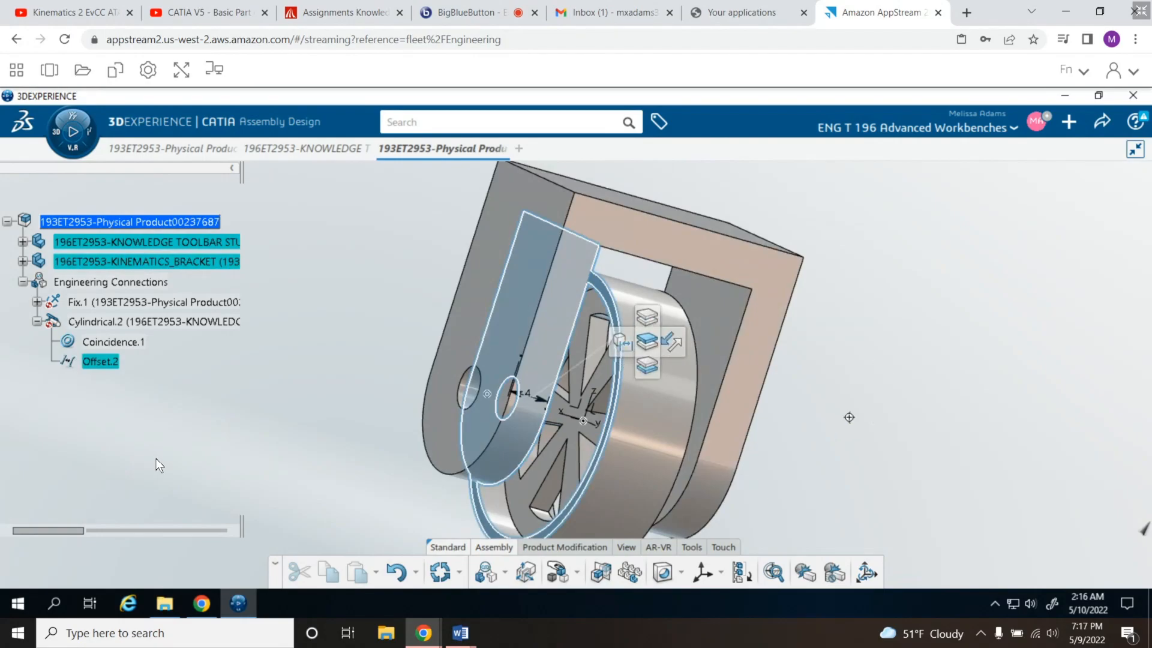
pyautogui.moveTo(849, 417); pyautogui.dragTo(753, 364, button='middle')
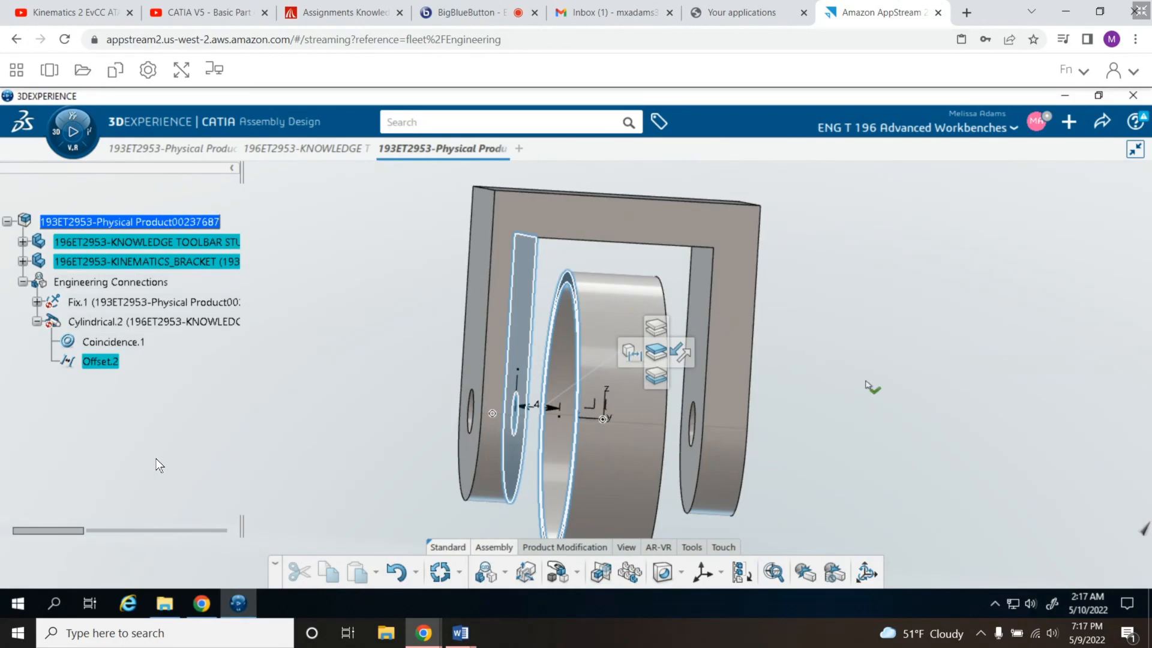
pyautogui.click(846, 350)
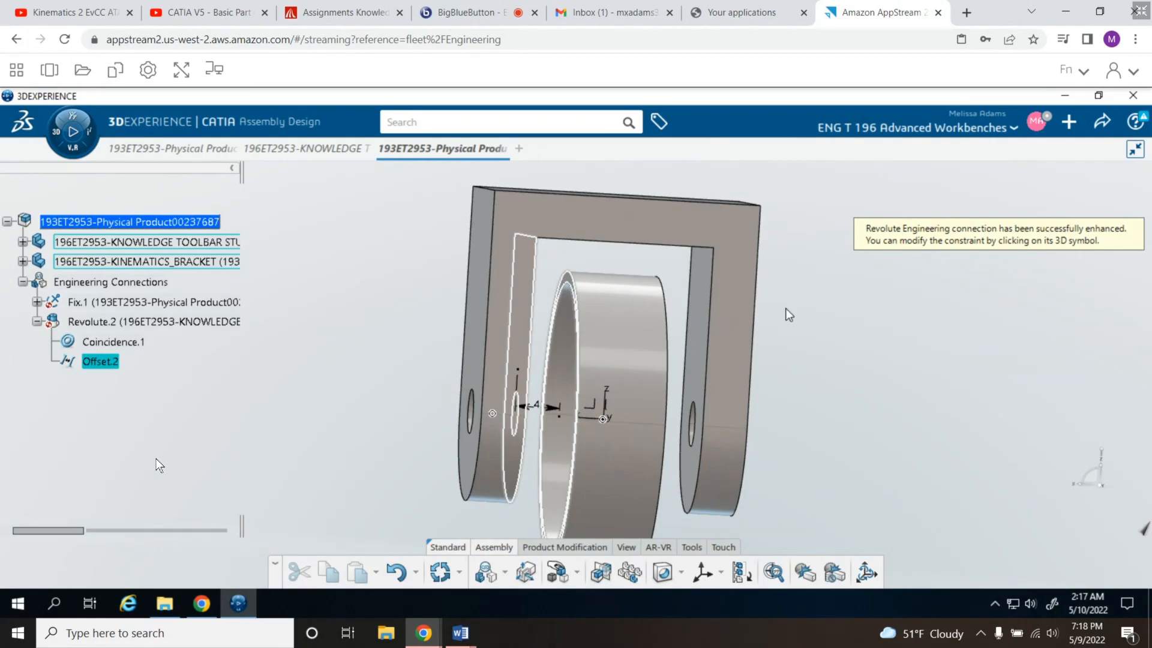
# - Switch to the DELMIA Equipment Design app and update all constraints of the assembly
pyautogui.click(56, 137)
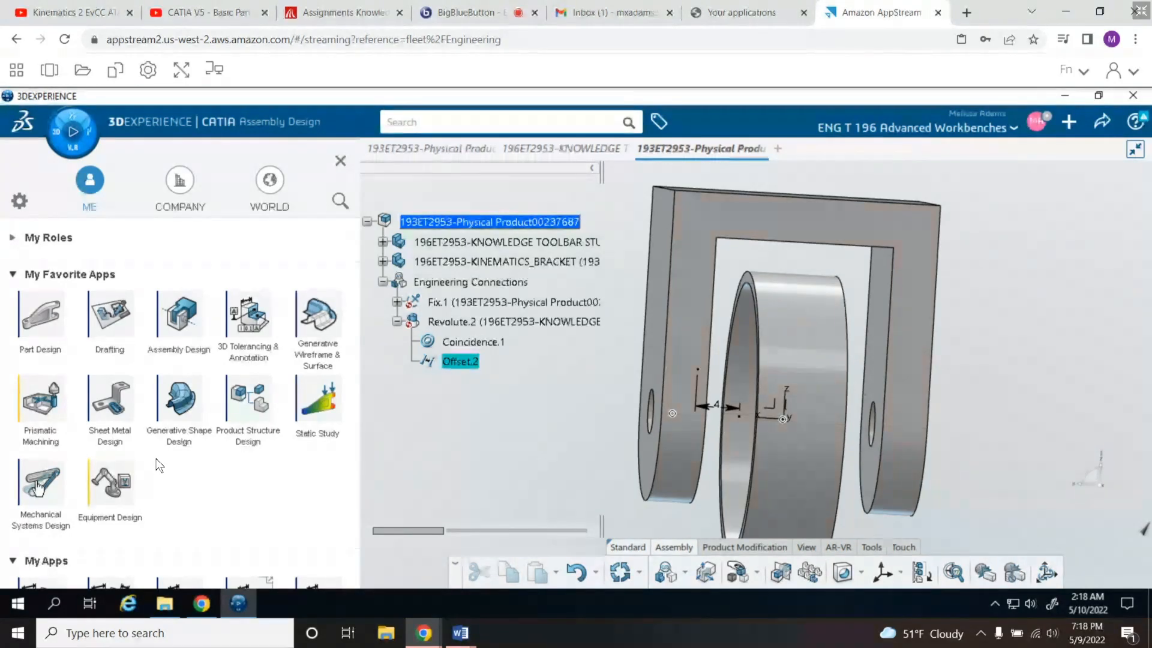
pyautogui.click(37, 488)
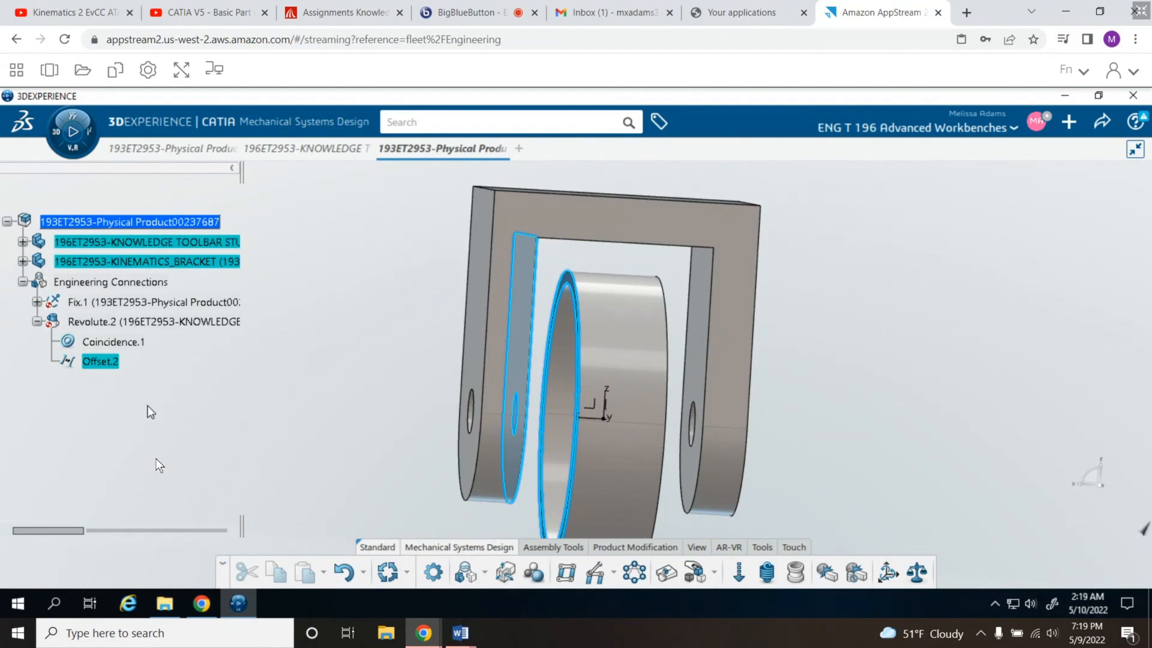
pyautogui.click(54, 129)
pyautogui.click(111, 483)
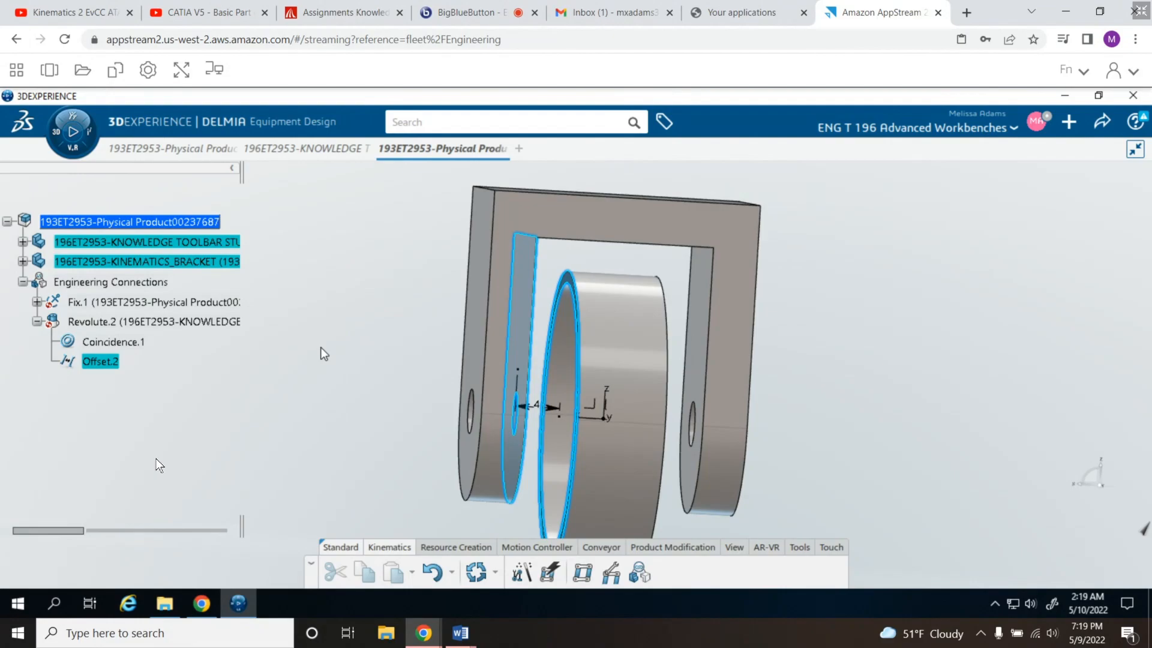
pyautogui.click(453, 548)
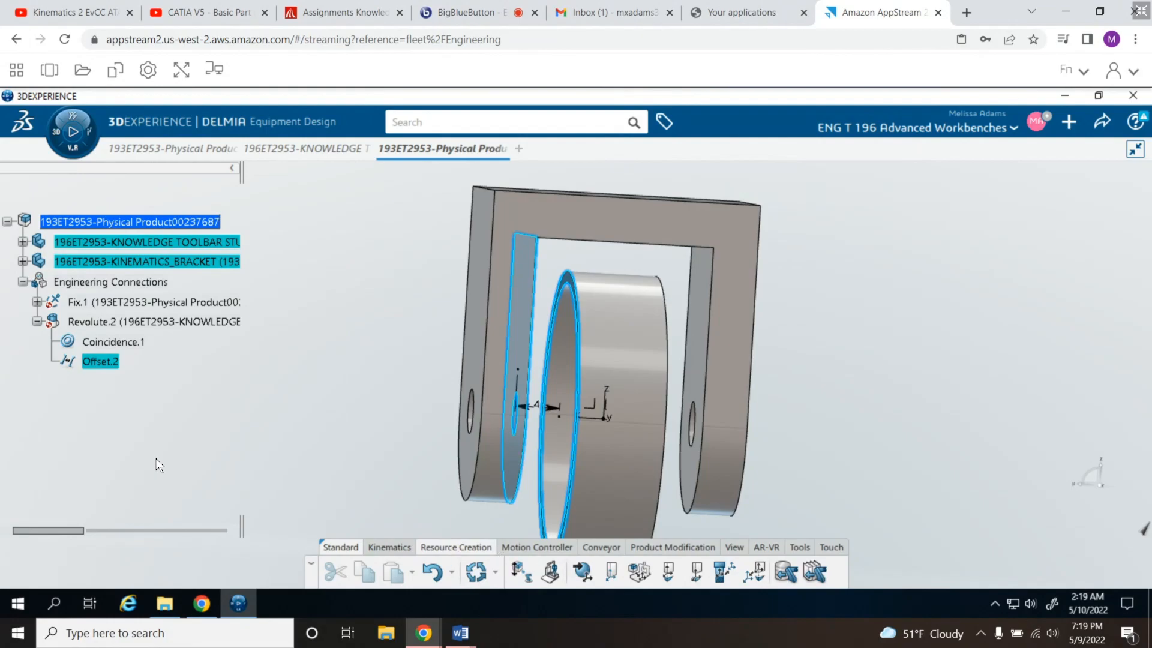
pyautogui.click(377, 547)
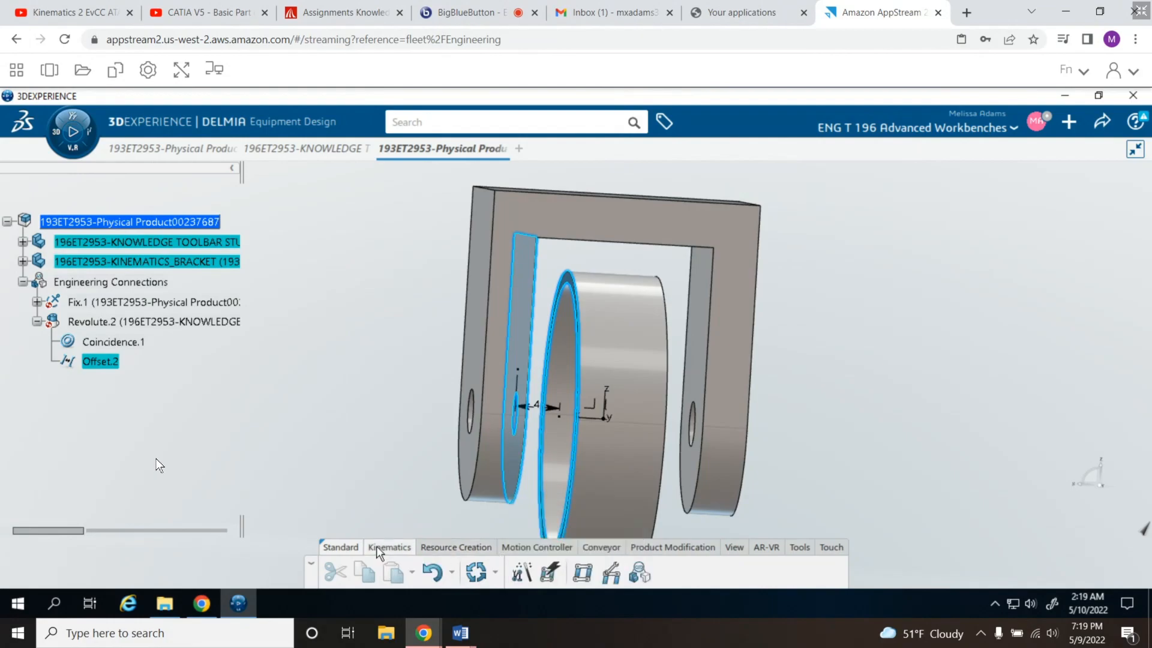
pyautogui.click(477, 574)
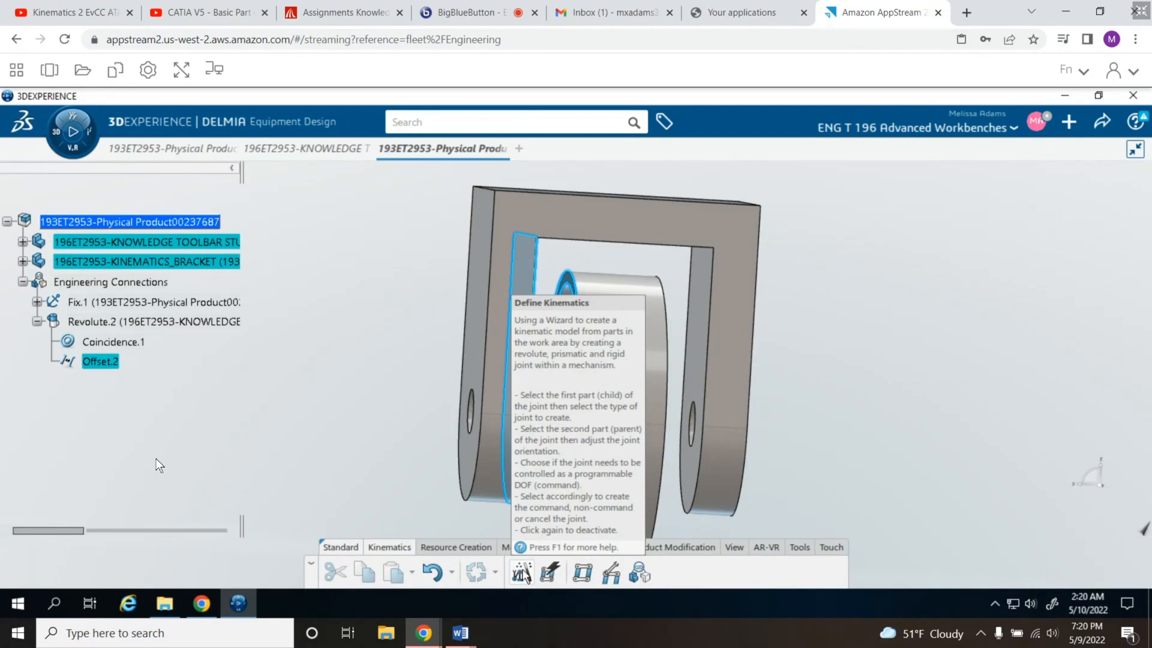
# - Start Define Kinematics with the bracket as first part, choose a Revolute Joint and centre its frame on the bracket hole
pyautogui.click(522, 573)
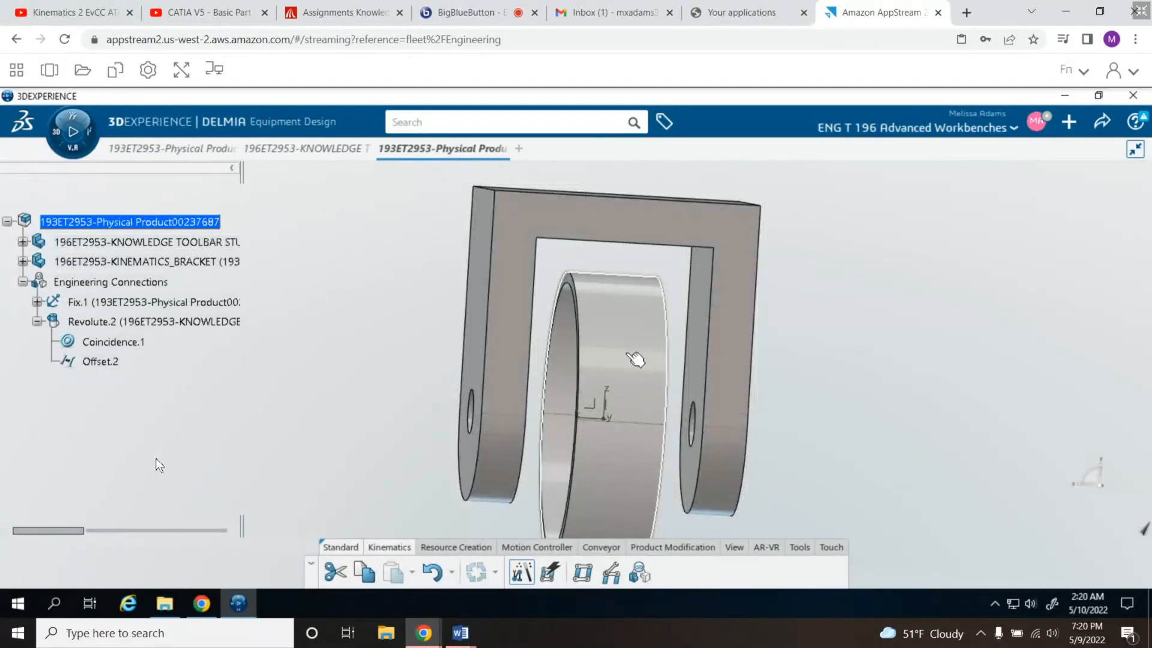
pyautogui.moveTo(633, 357)
pyautogui.moveTo(618, 320)
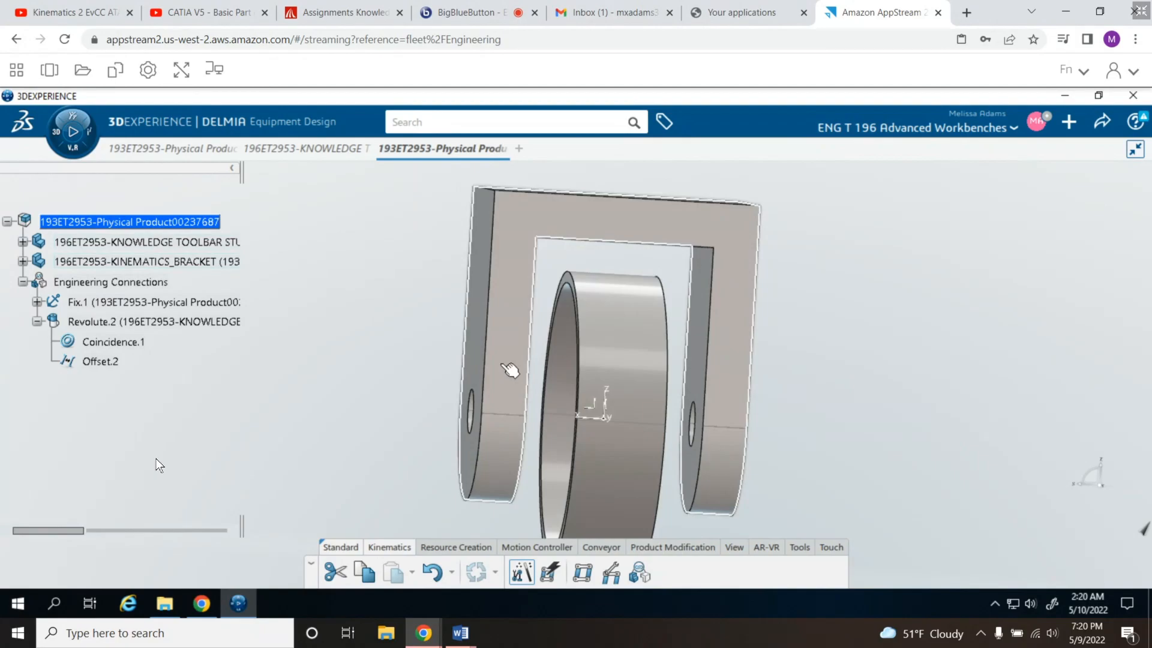
pyautogui.click(510, 370)
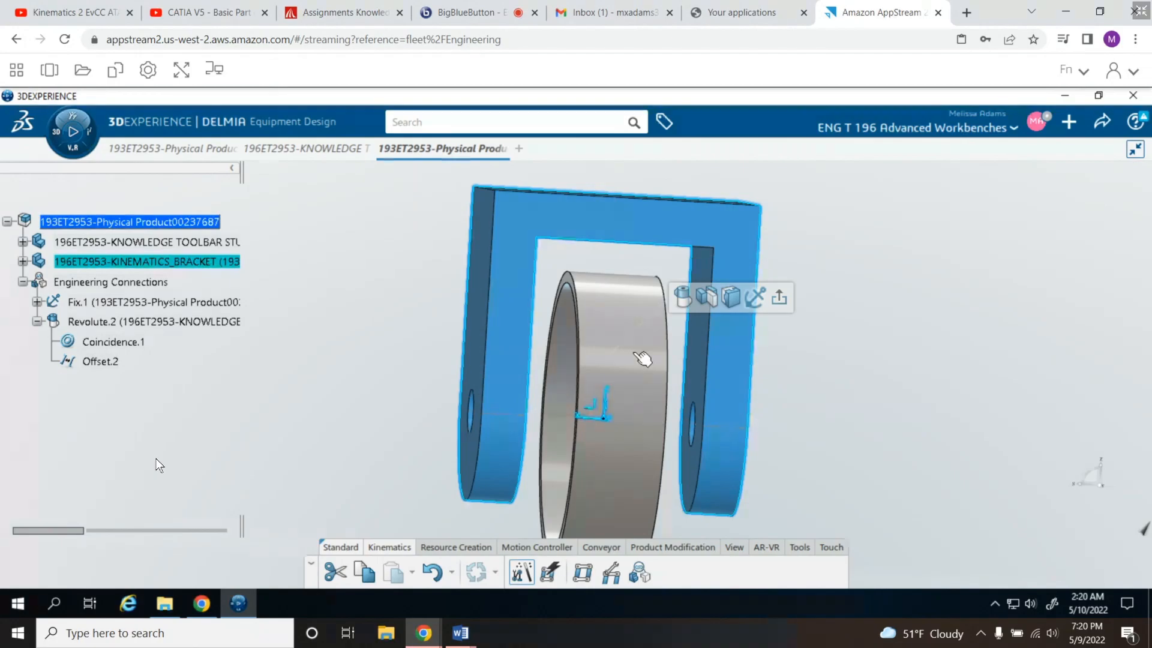
pyautogui.click(686, 300)
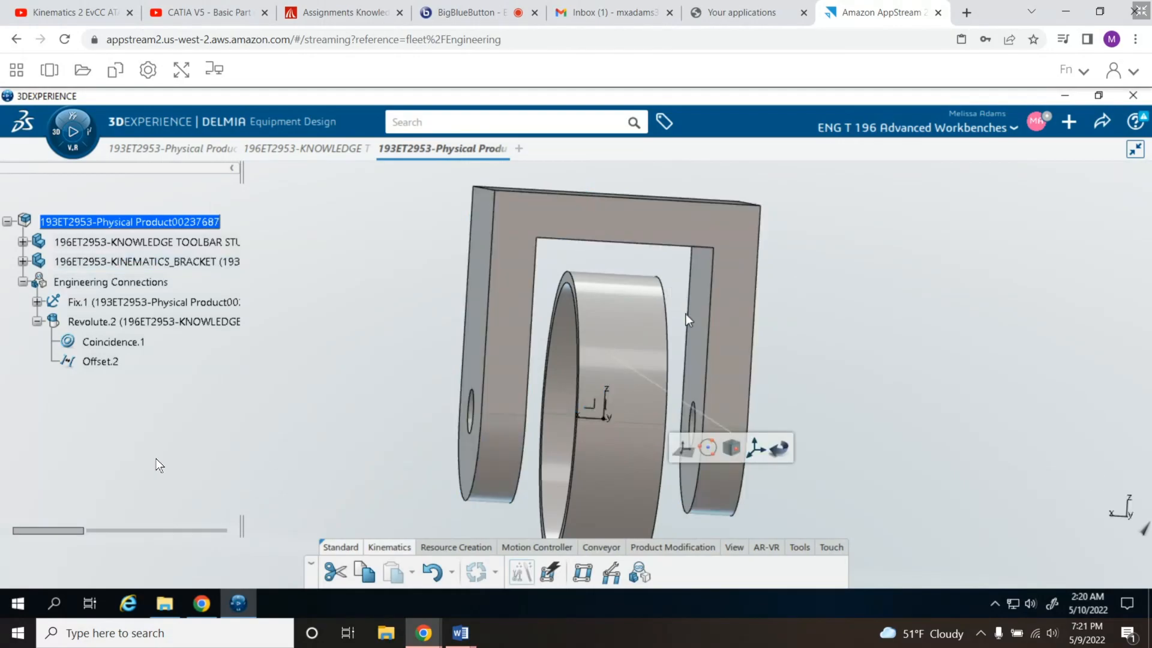
pyautogui.moveTo(707, 453)
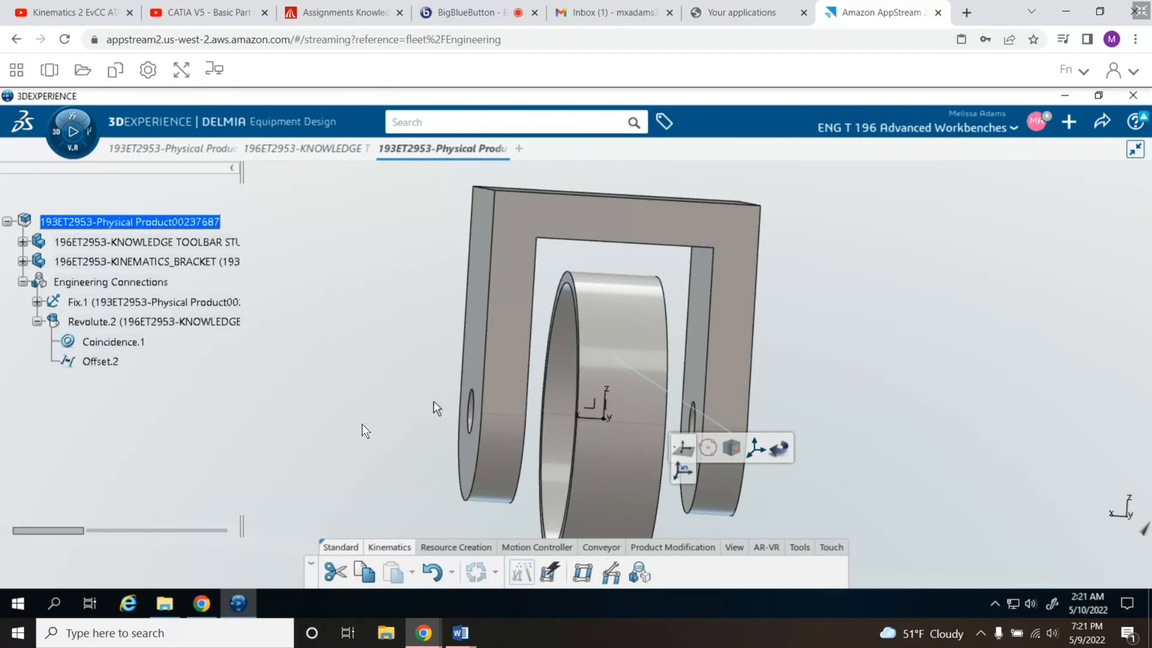
pyautogui.moveTo(391, 410); pyautogui.dragTo(532, 414, button='middle')
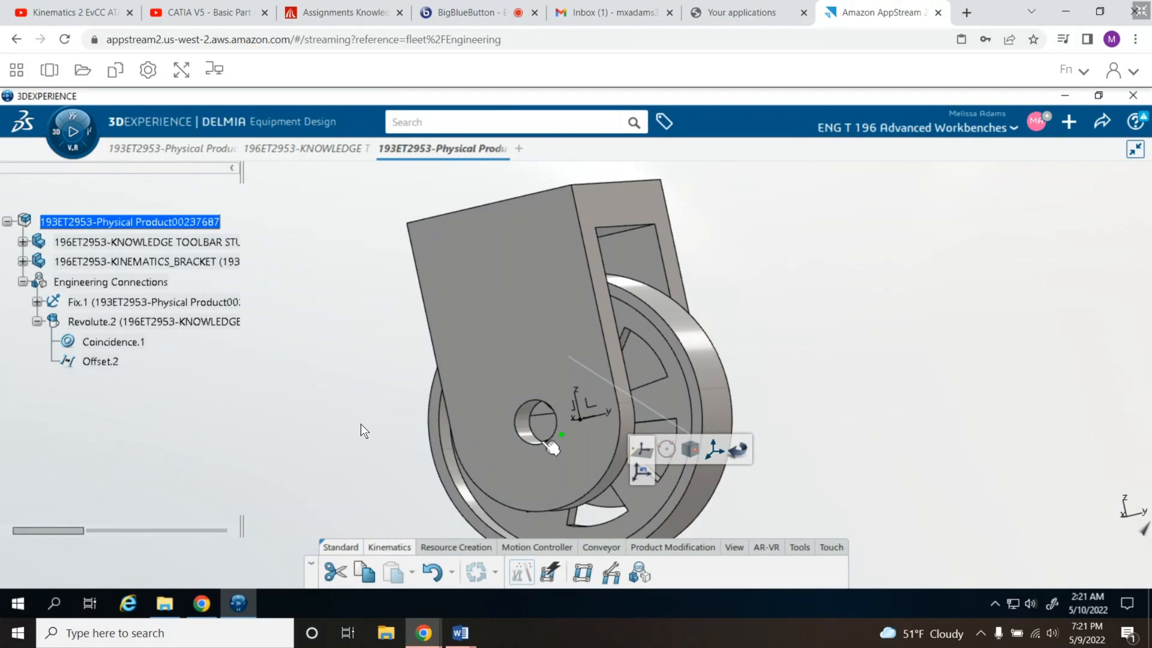
pyautogui.click(536, 445)
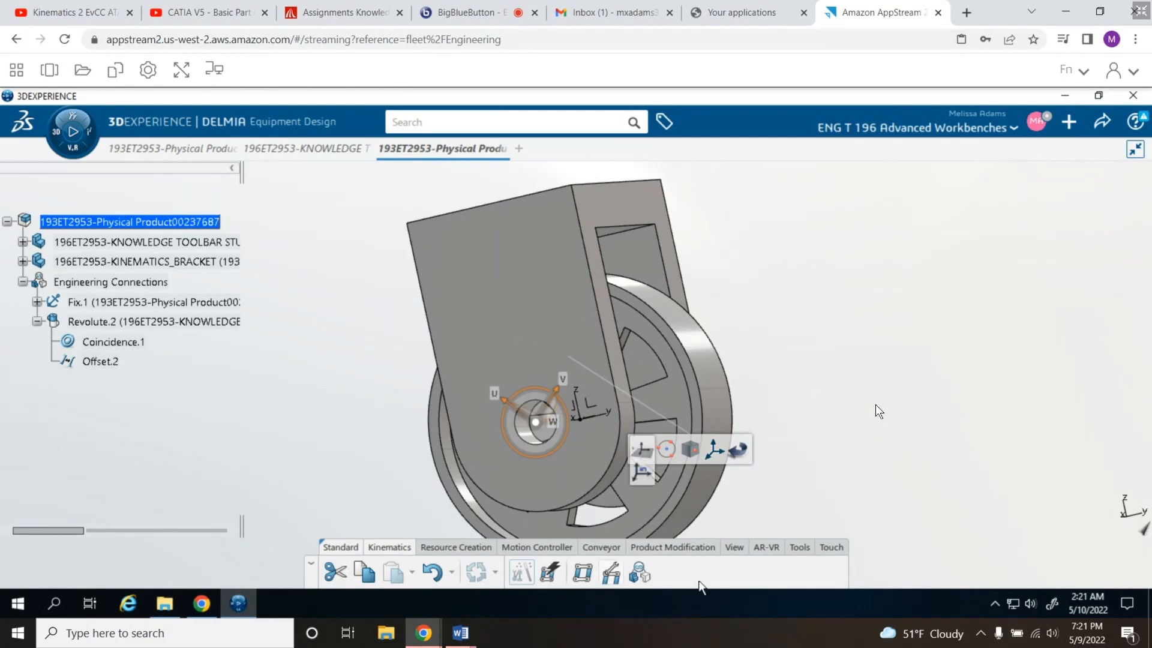
# - Select the wheel as the second part of the revolute joint and create it as a Command Joint
pyautogui.click(735, 548)
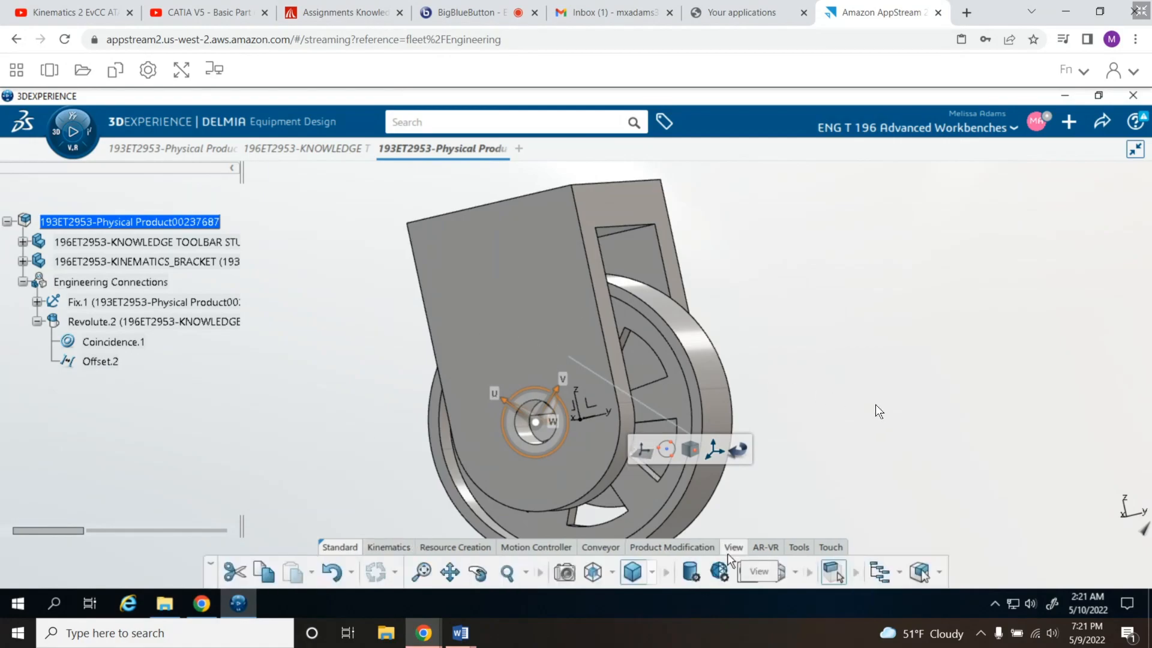
pyautogui.click(593, 572)
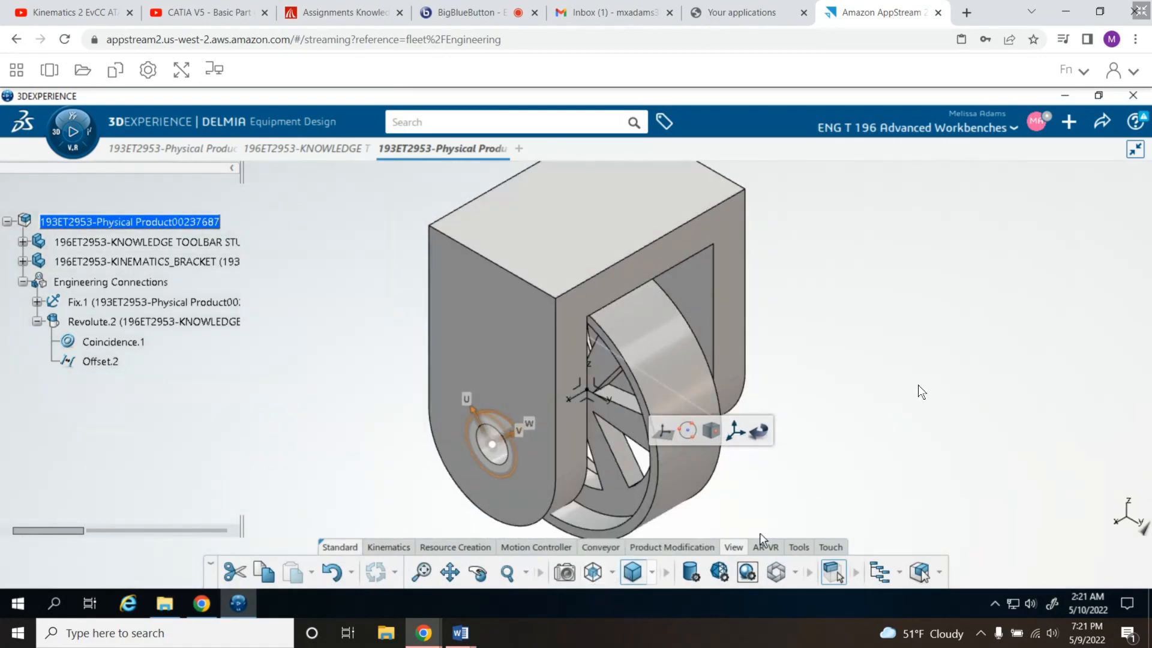
pyautogui.click(386, 548)
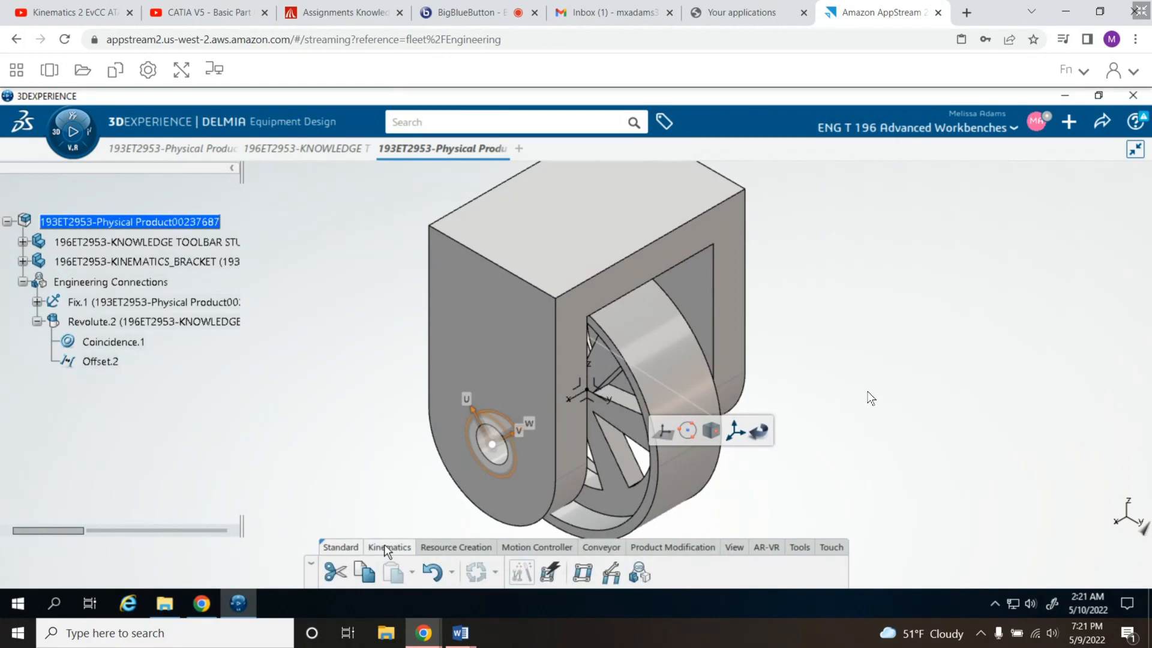
pyautogui.rightClick(405, 474)
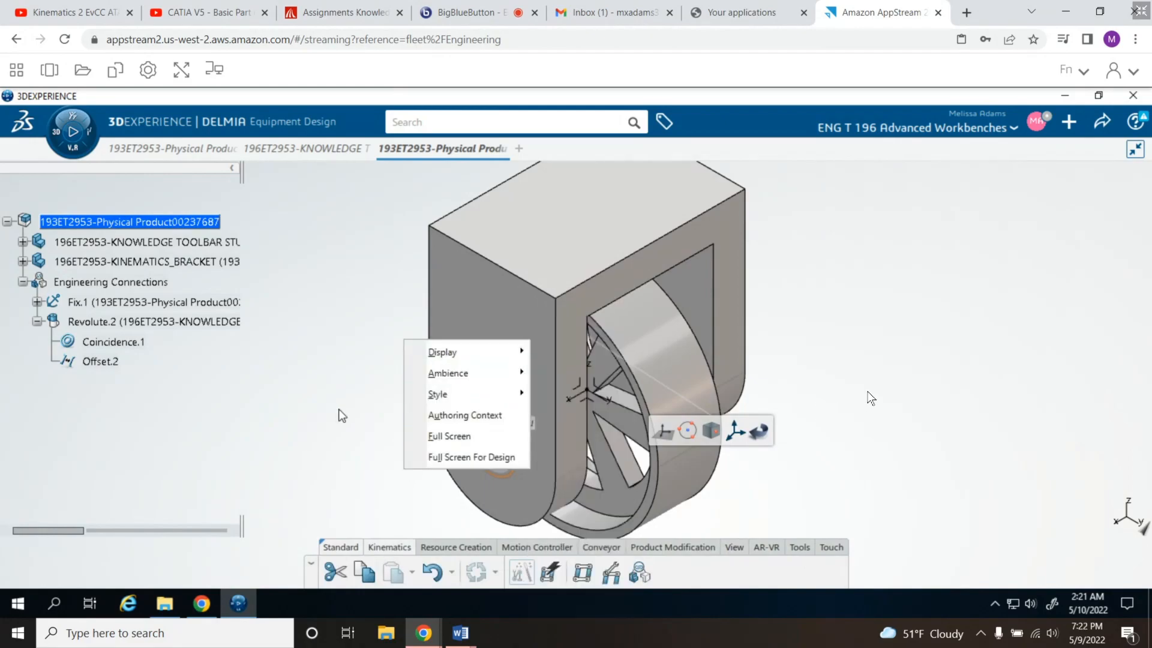
pyautogui.click(320, 430)
pyautogui.moveTo(358, 393); pyautogui.dragTo(388, 440, button='middle')
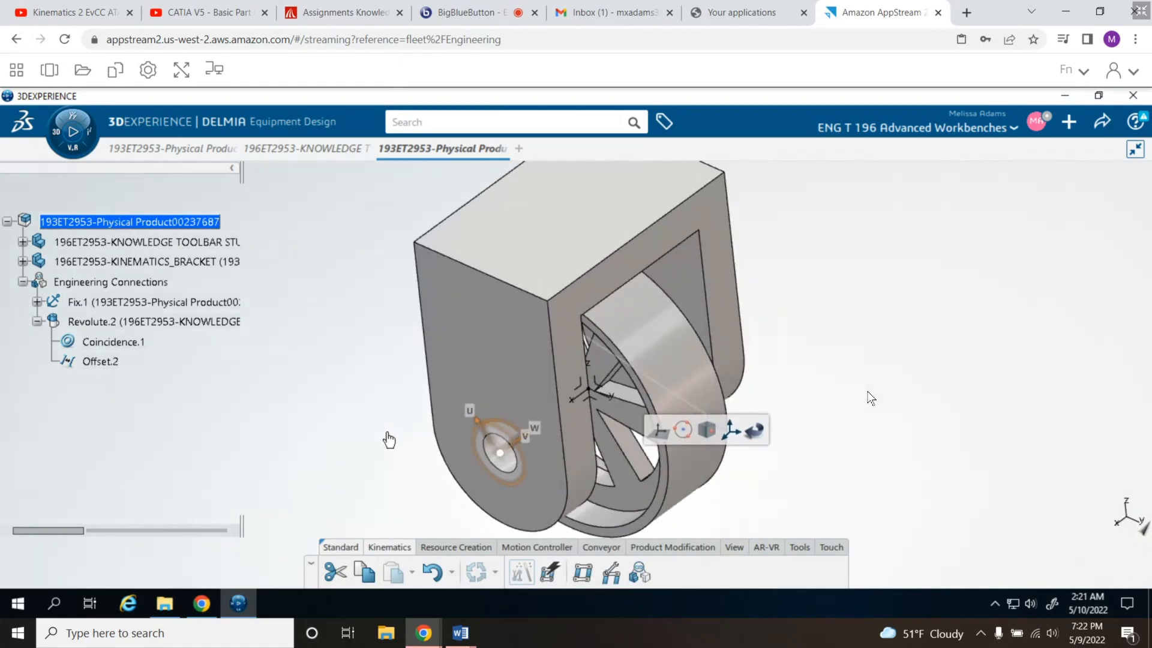
pyautogui.moveTo(391, 312); pyautogui.dragTo(396, 227, button='middle')
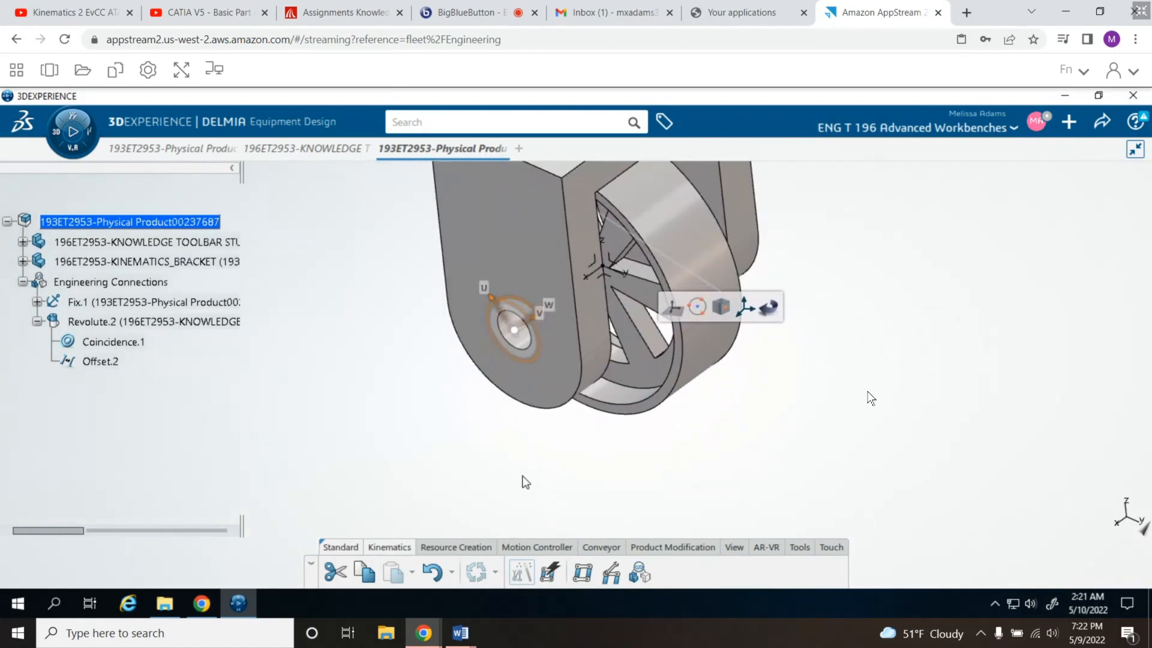
pyautogui.moveTo(522, 476); pyautogui.dragTo(411, 369, button='middle')
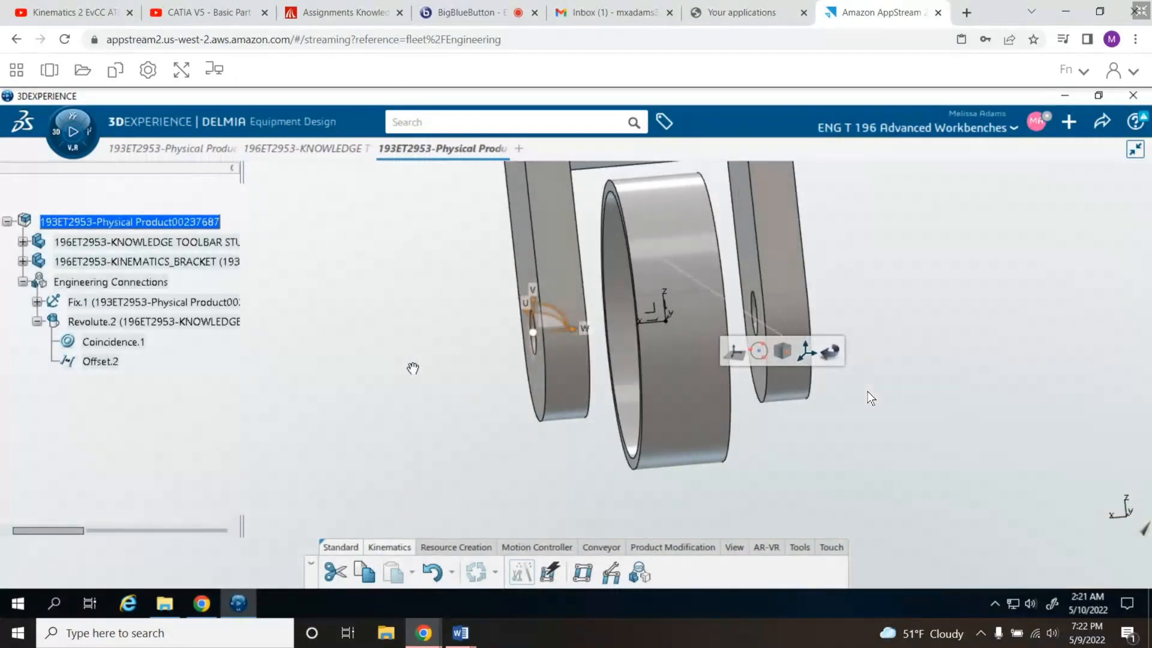
pyautogui.moveTo(462, 413); pyautogui.dragTo(605, 350, button='middle')
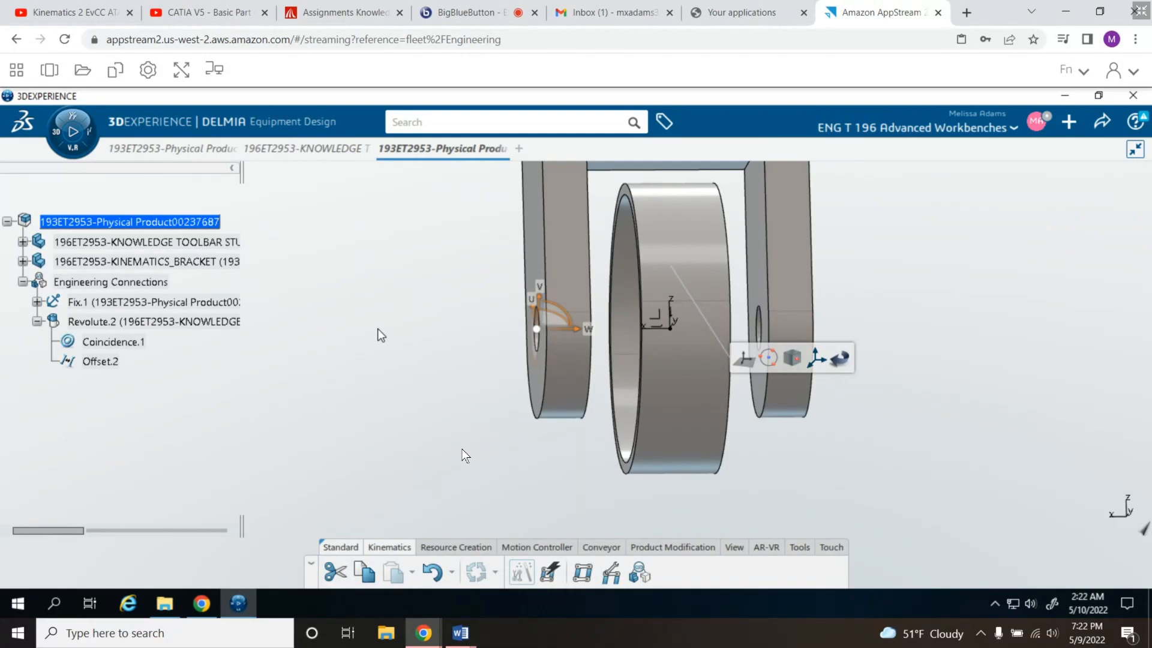
pyautogui.click(671, 391)
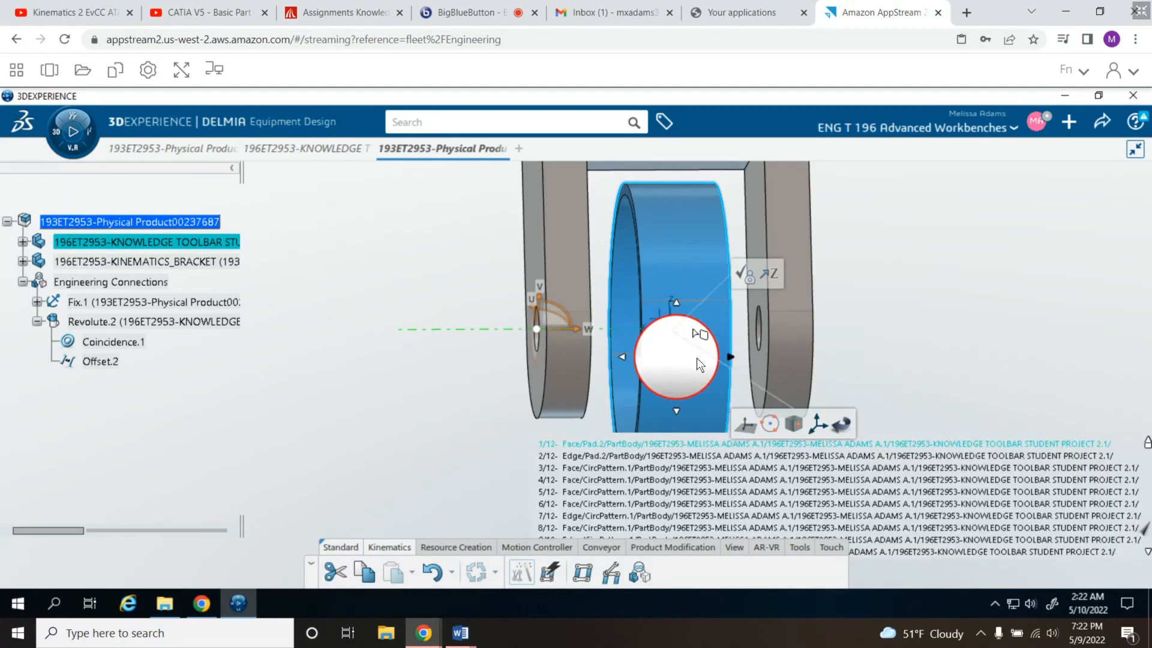
pyautogui.moveTo(745, 273)
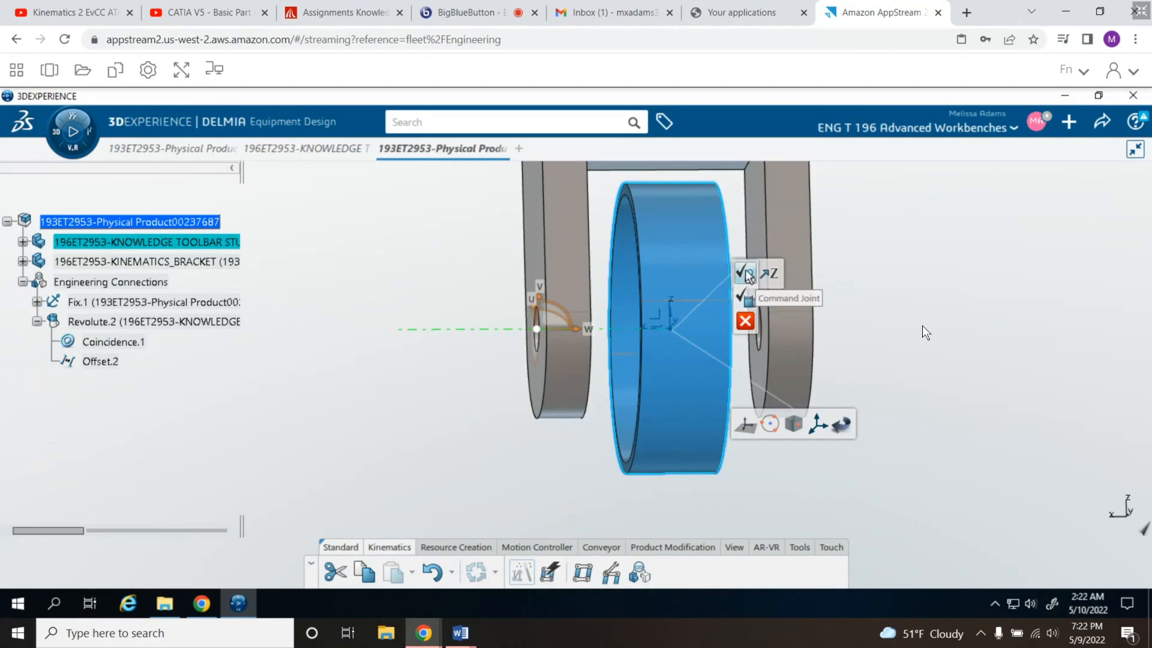
pyautogui.click(747, 274)
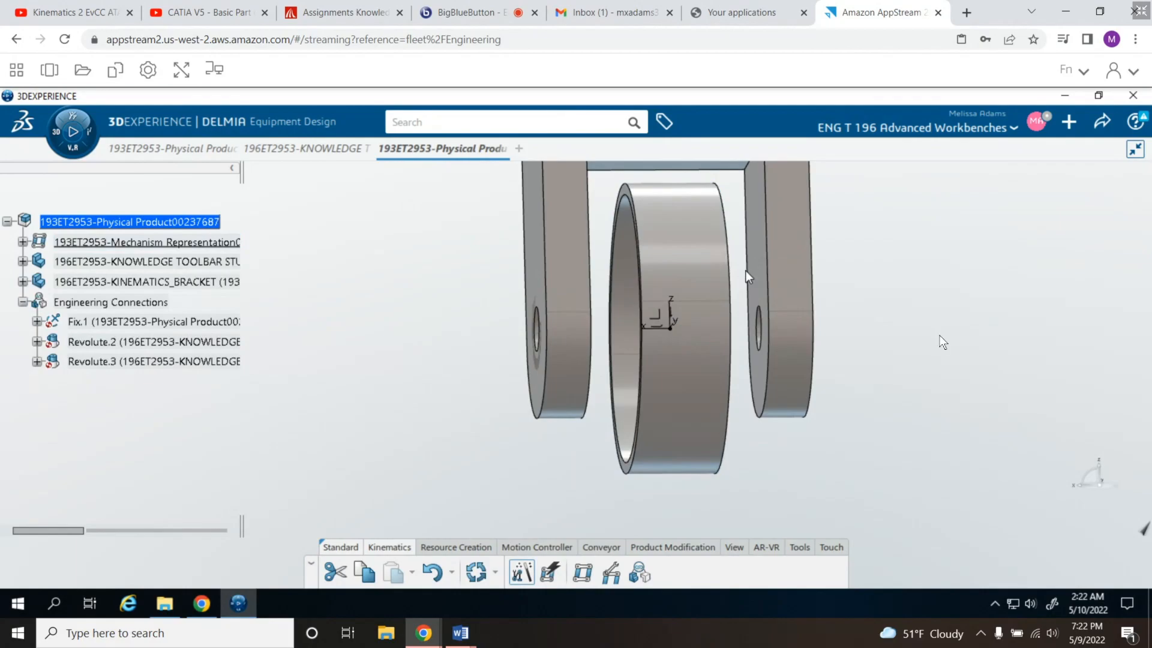
# - Expand the mechanism representation in the tree to examine its Joints and Commands
pyautogui.click(23, 242)
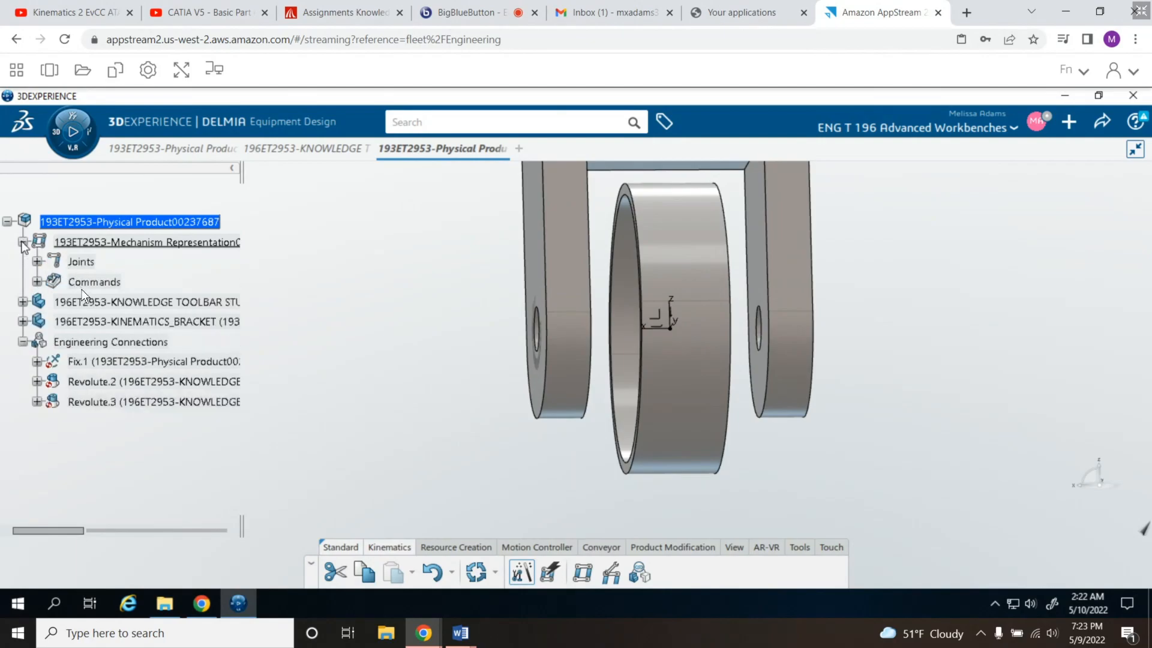
pyautogui.click(37, 262)
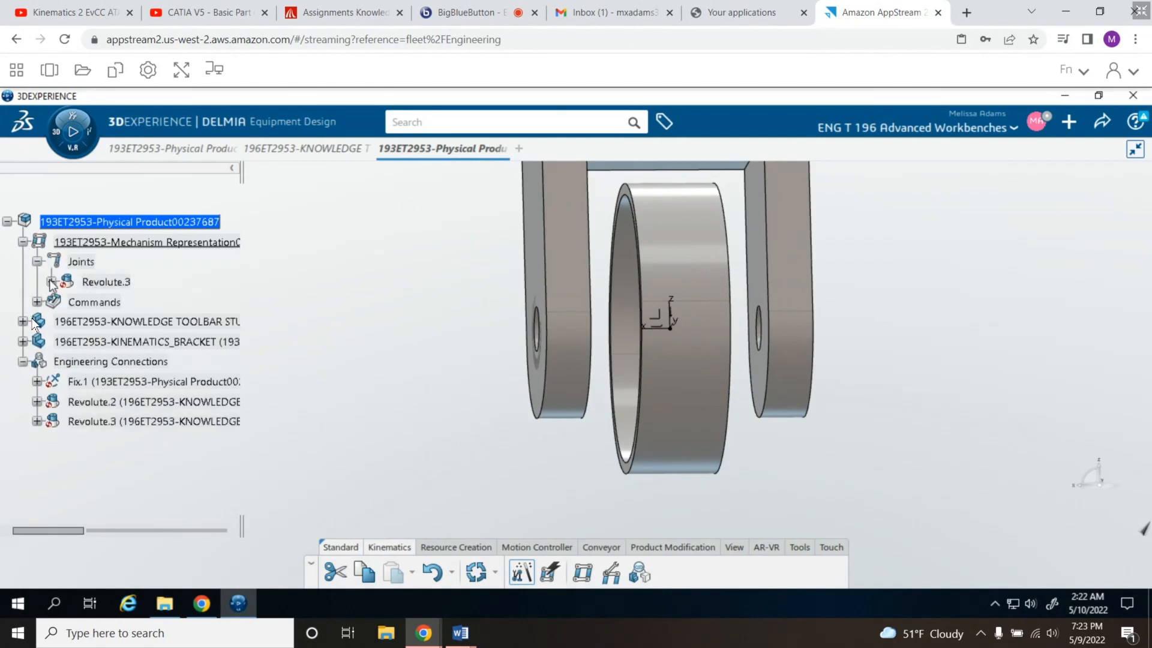
pyautogui.click(37, 302)
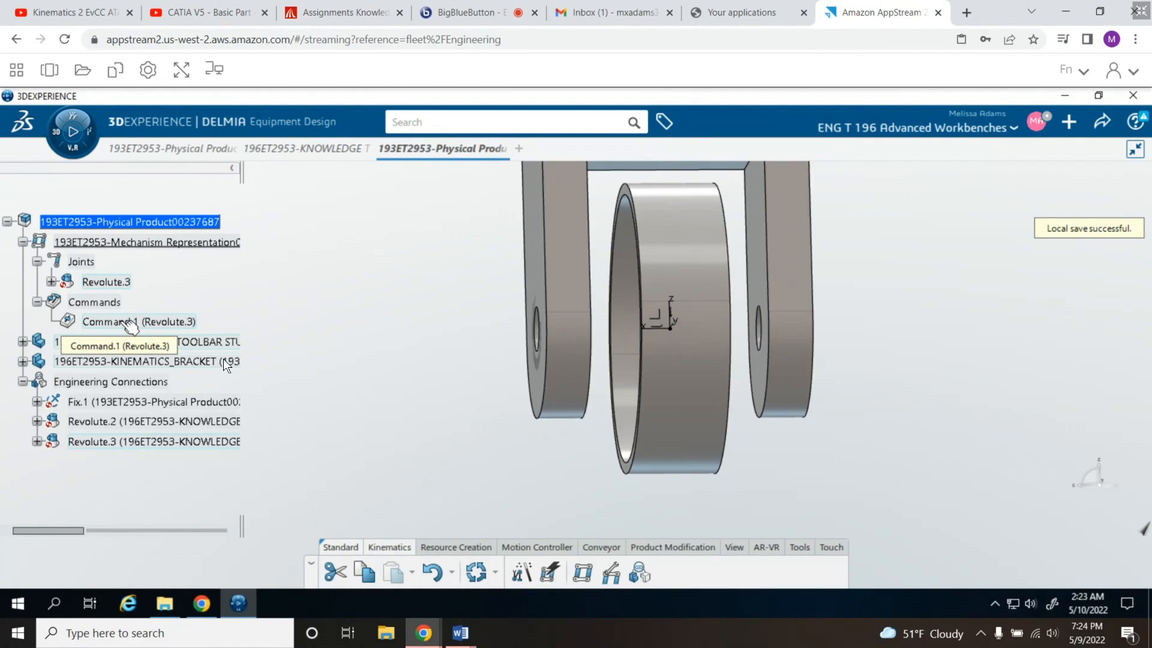
# - Test the wheel's rotation in the Mechanism Player by moving Command.1 to 162deg and then -18deg
pyautogui.click(127, 323)
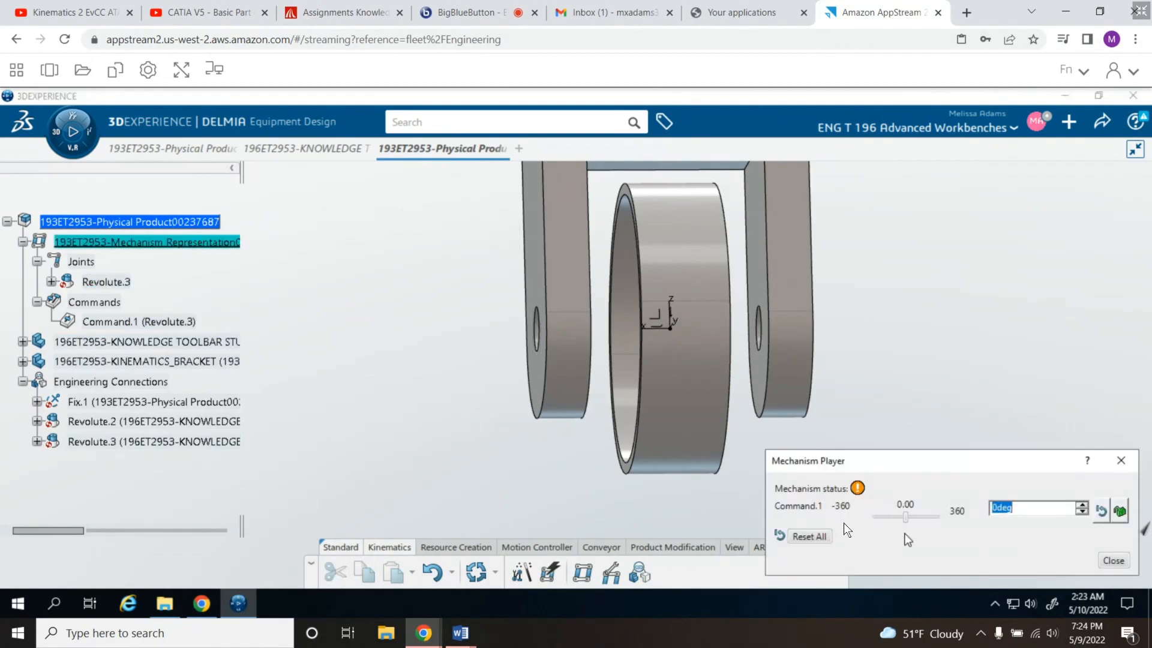
pyautogui.moveTo(907, 520); pyautogui.dragTo(921, 520)
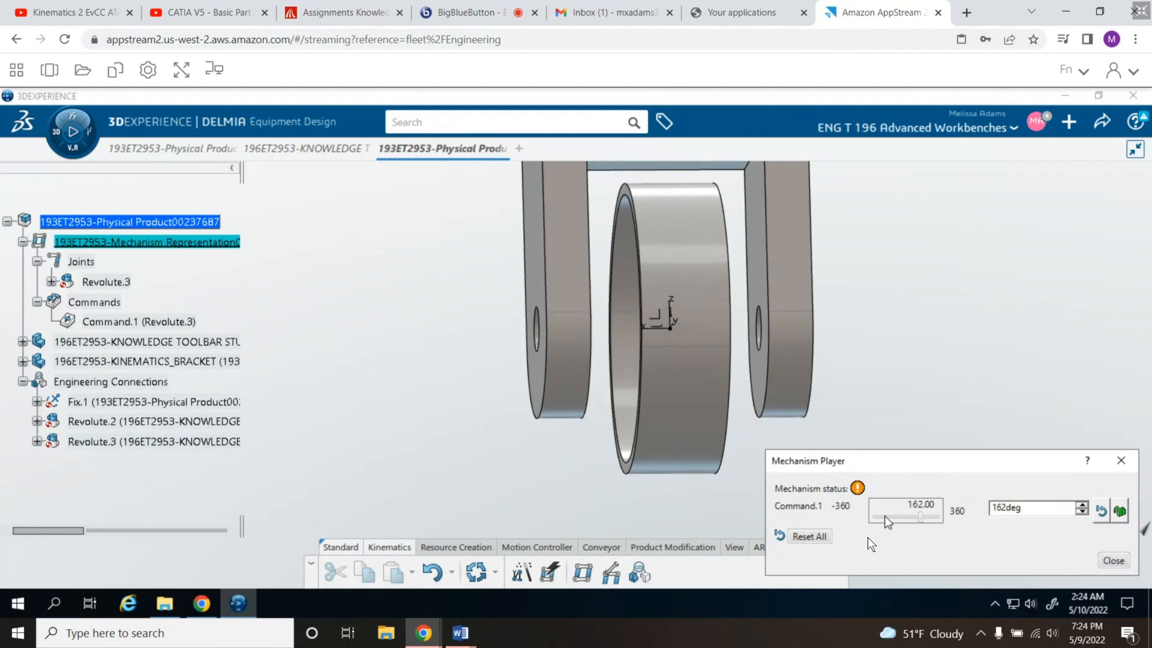
pyautogui.moveTo(429, 382); pyautogui.dragTo(505, 400, button='middle')
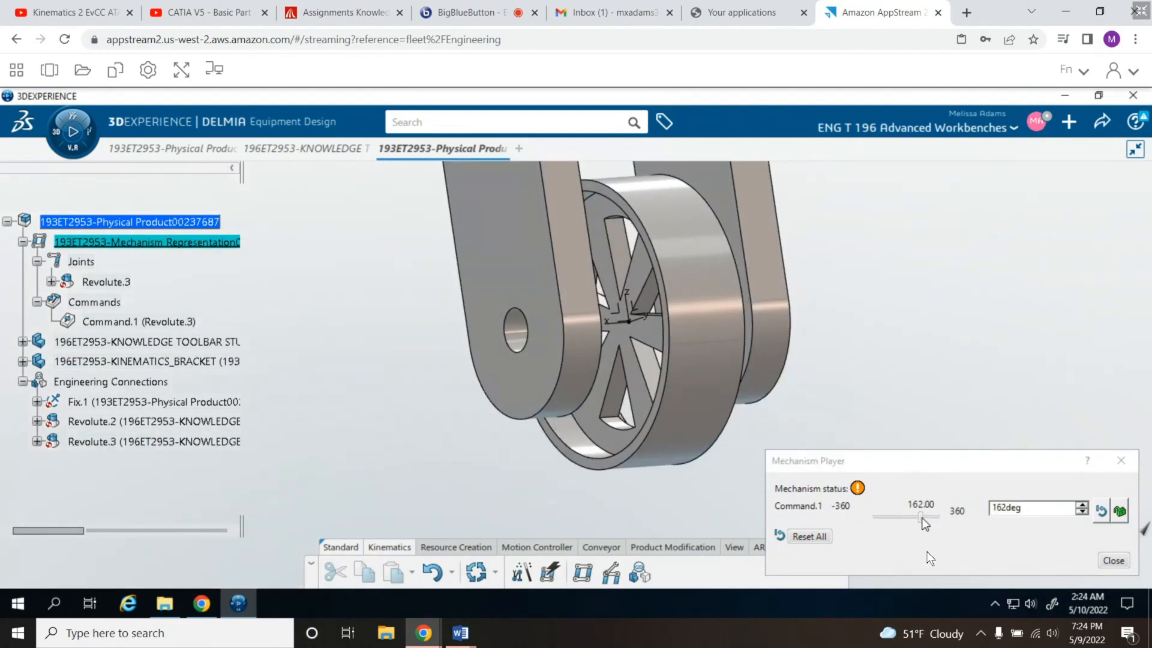
pyautogui.click(904, 522)
pyautogui.moveTo(904, 522)
pyautogui.mouseDown()
pyautogui.moveTo(879, 524)
pyautogui.moveTo(947, 516)
pyautogui.moveTo(891, 519)
pyautogui.moveTo(907, 523)
pyautogui.mouseUp()
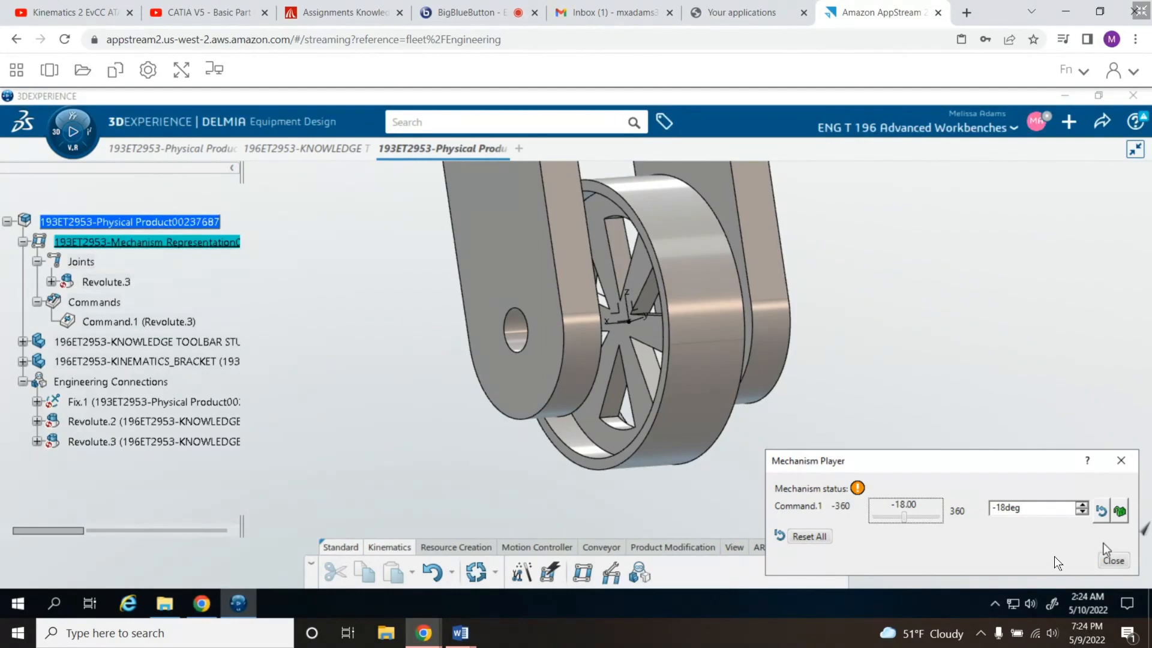
pyautogui.click(1114, 561)
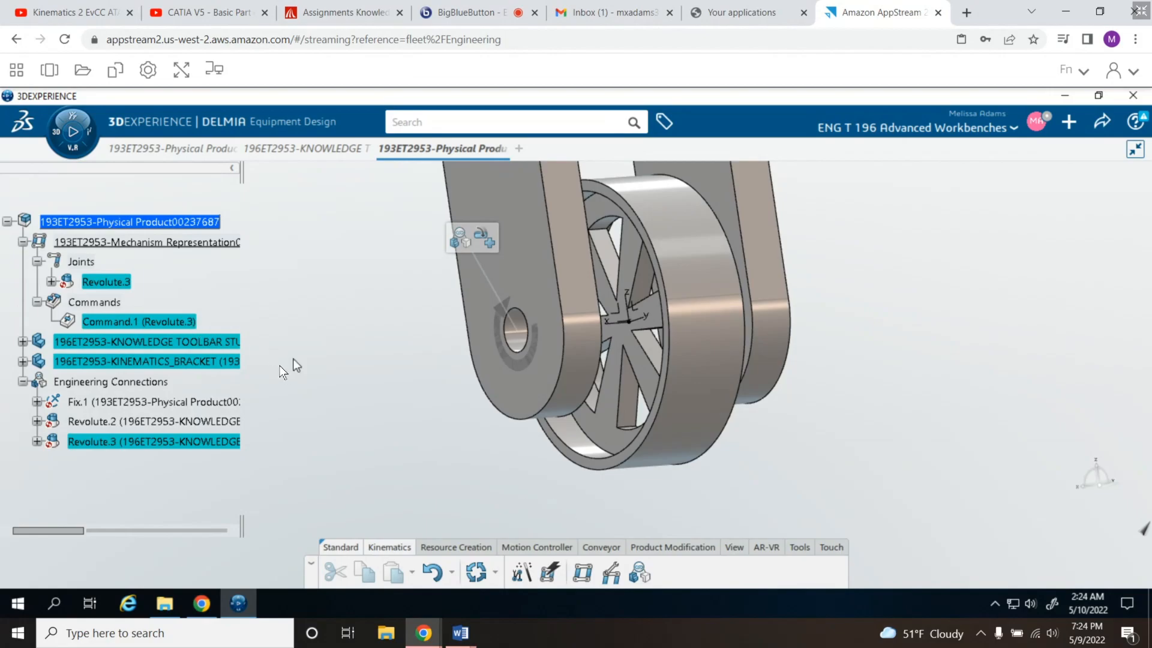
# - Attach a Constant Speed motor with a velocity of 9.549turn to Command.1 and expand the command in the tree
pyautogui.rightClick(117, 322)
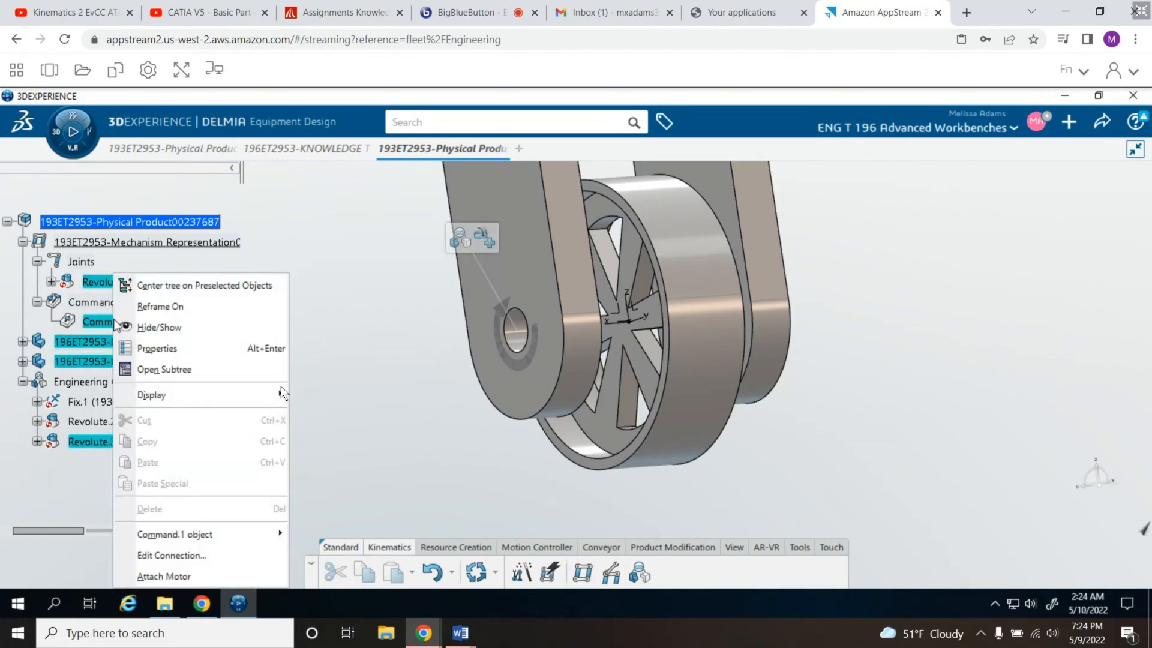
pyautogui.click(179, 577)
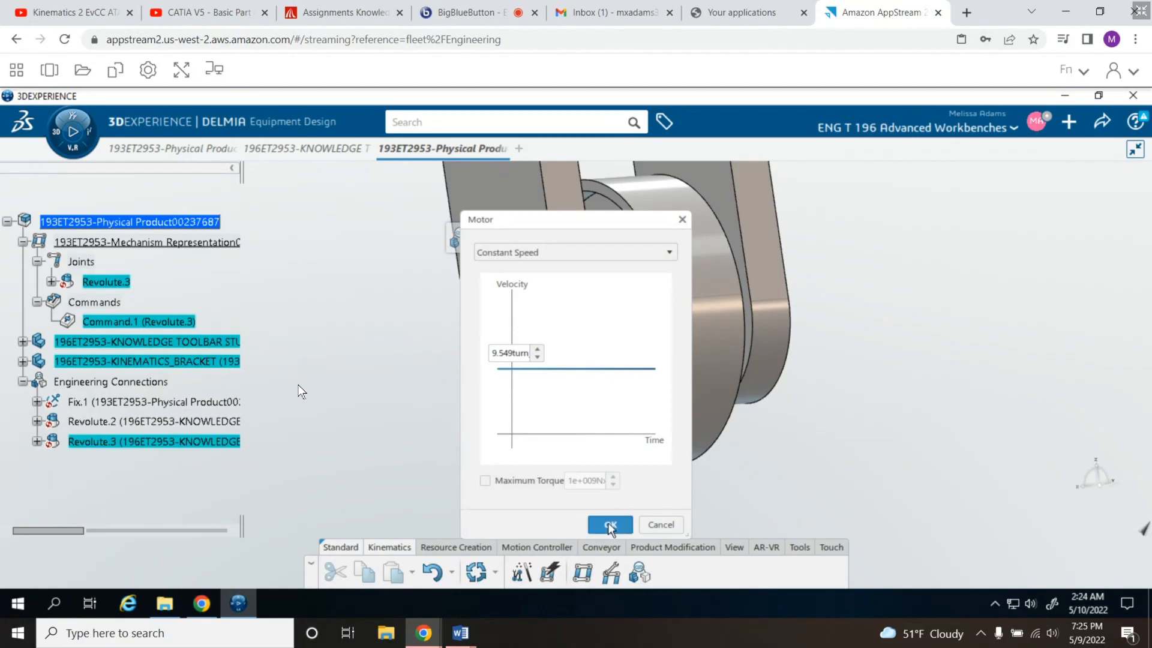
pyautogui.click(669, 253)
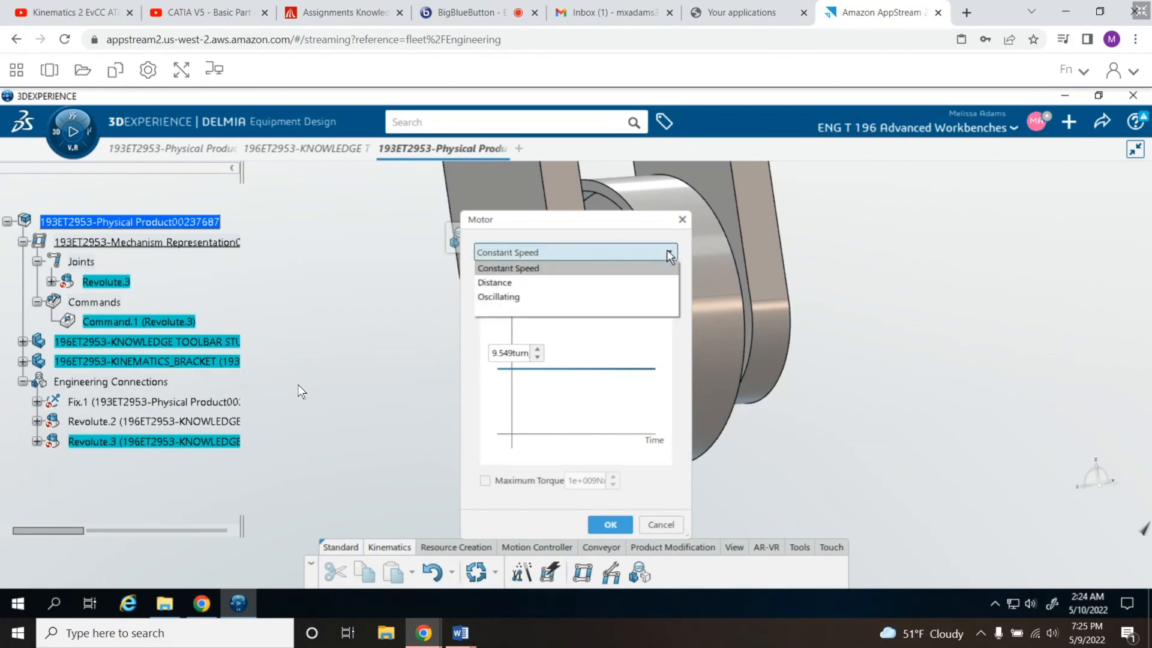
pyautogui.click(667, 250)
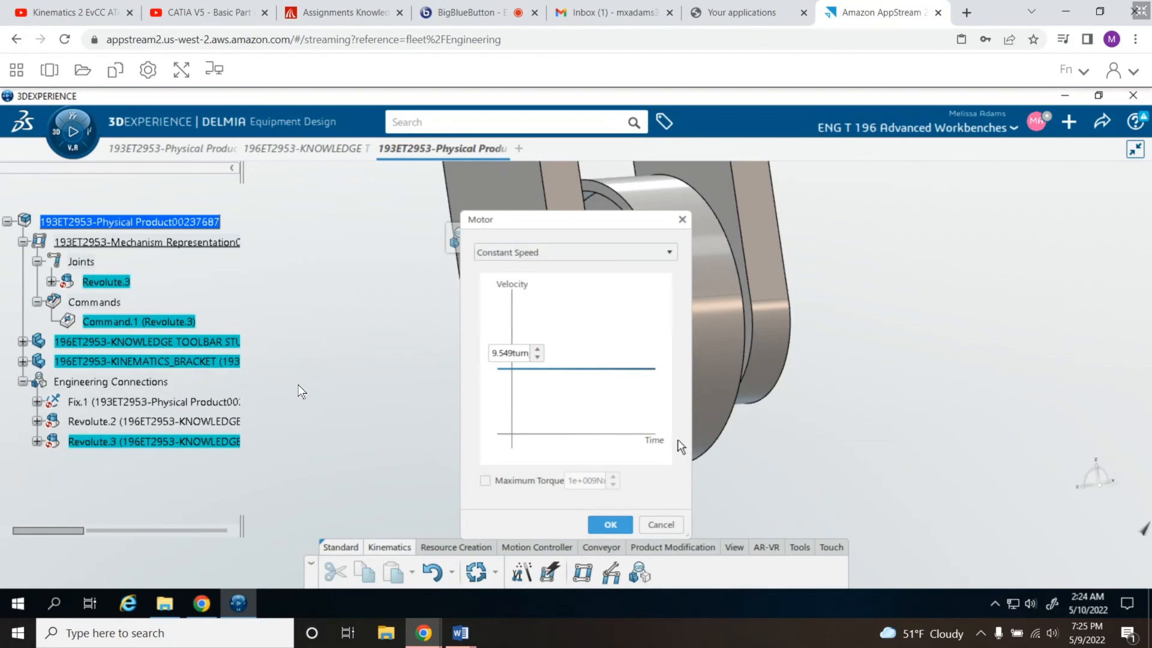
pyautogui.click(606, 525)
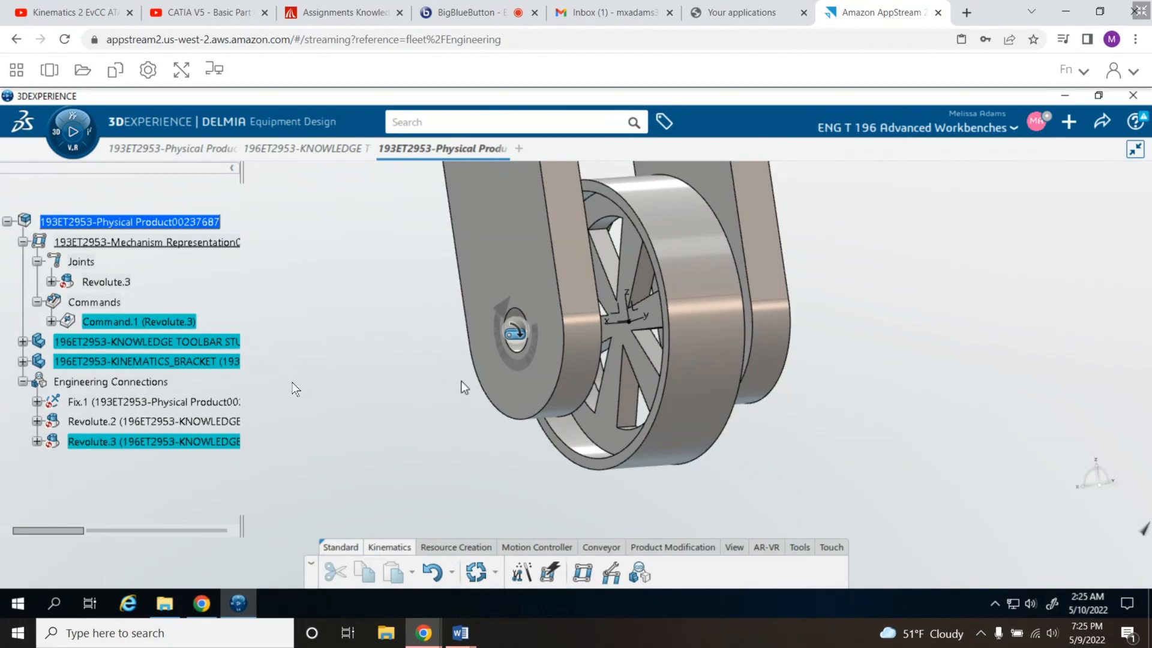
pyautogui.click(51, 321)
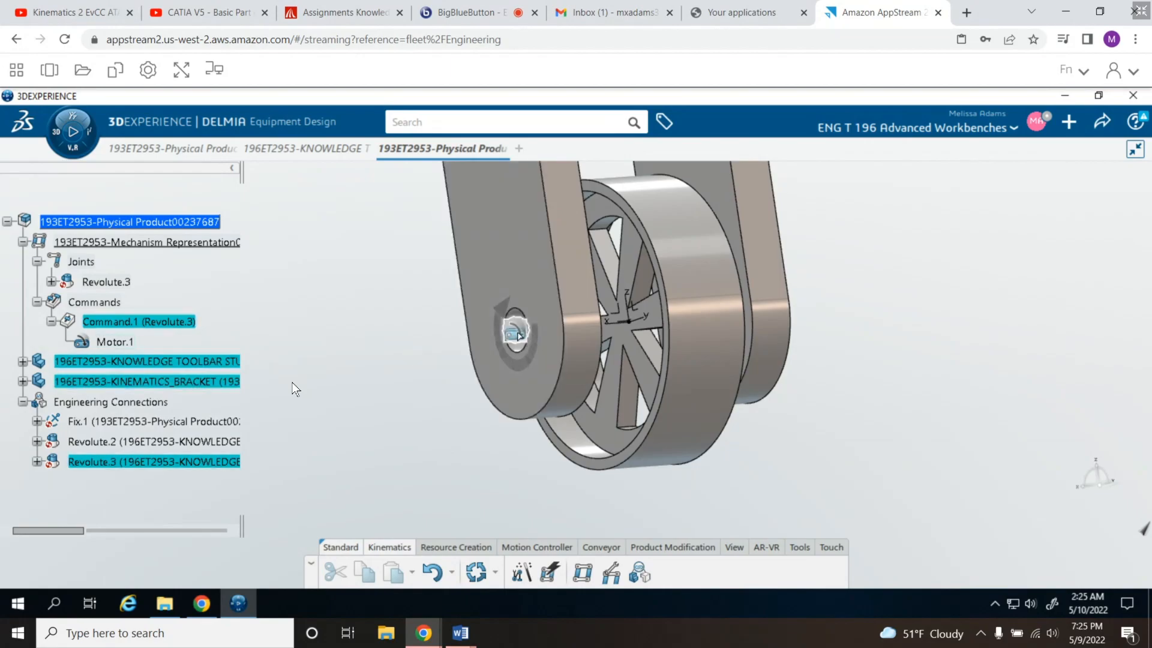
# - Activate the motor on the bracket hole and deselect it
pyautogui.moveTo(519, 336)
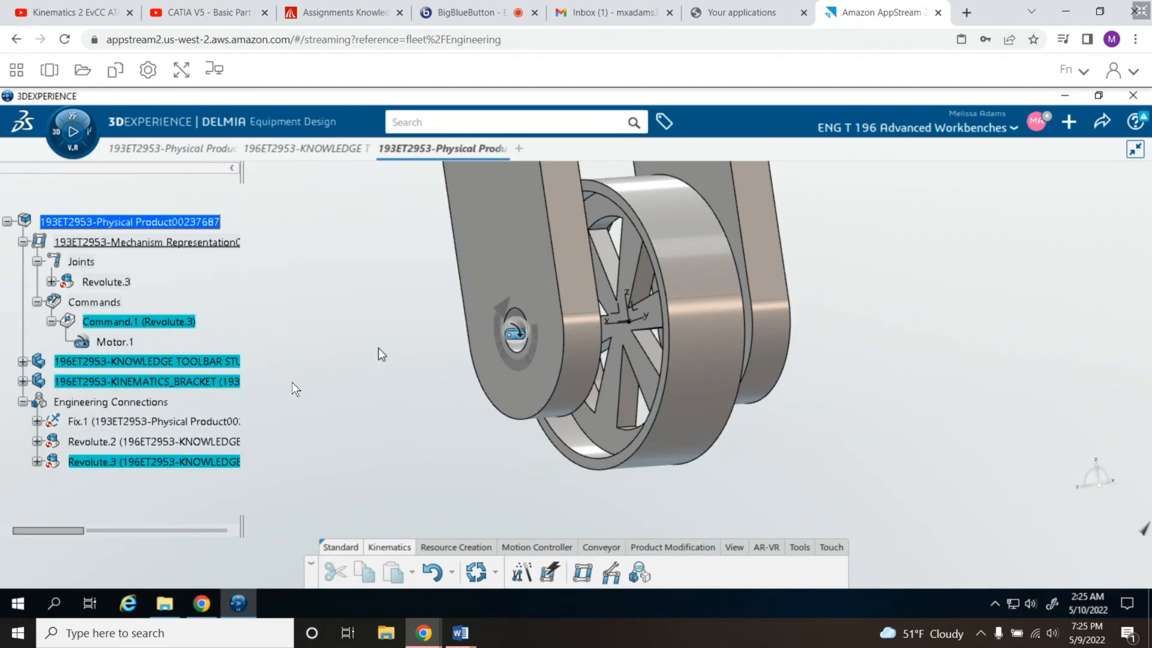
pyautogui.click(517, 336)
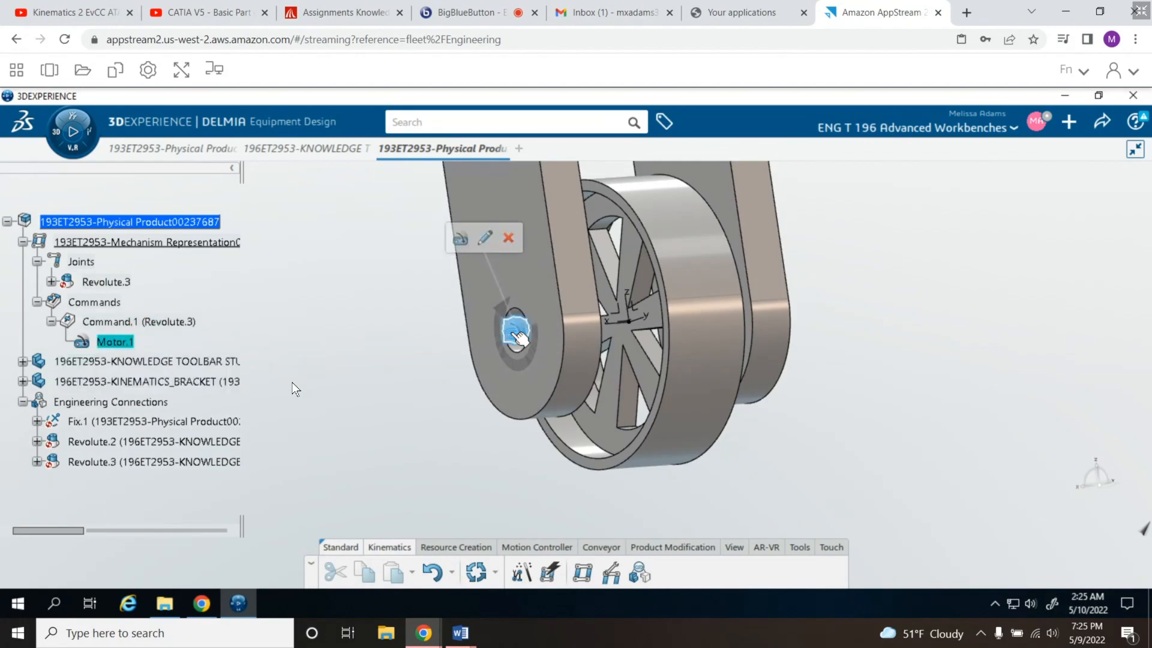
pyautogui.click(462, 239)
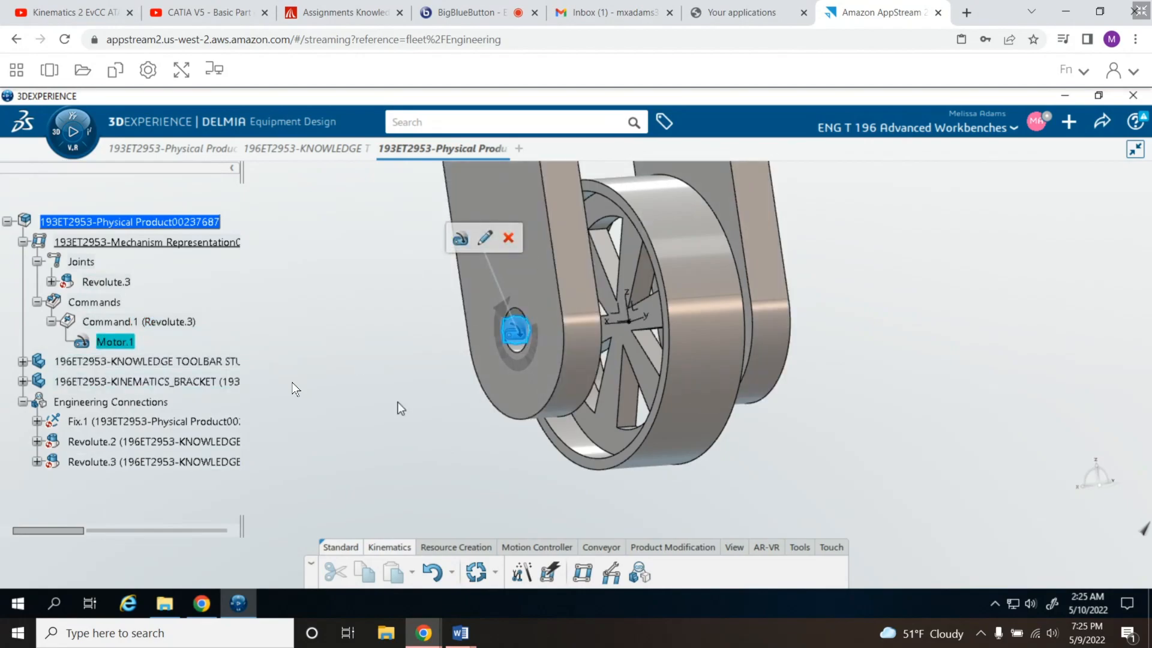
pyautogui.click(459, 235)
pyautogui.click(360, 282)
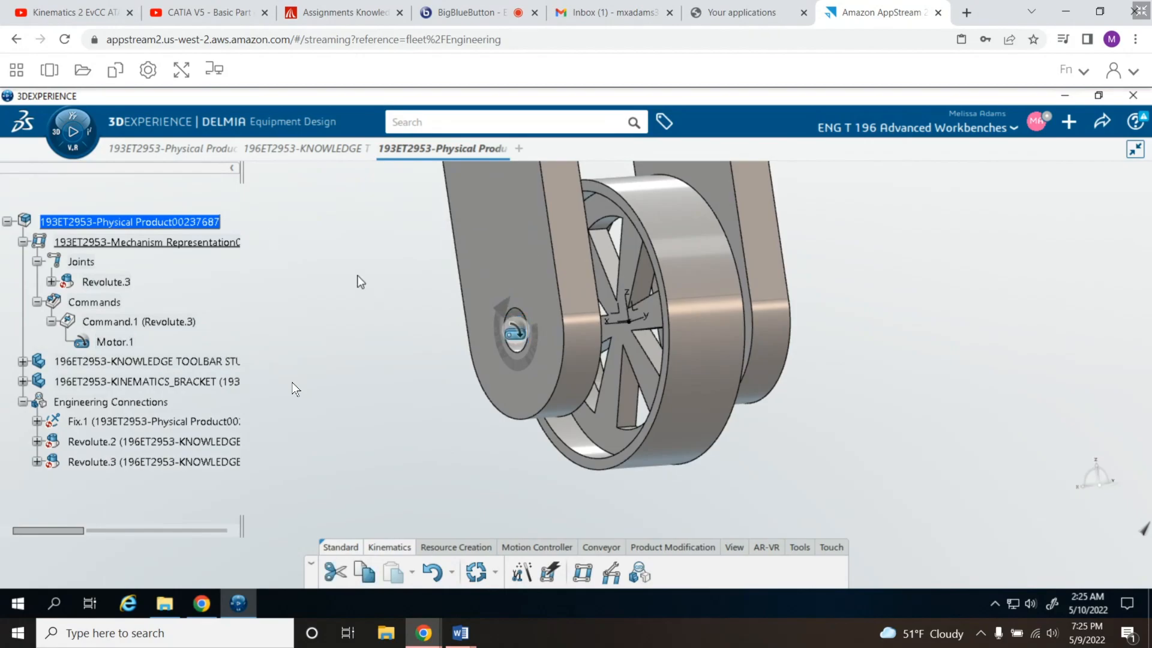
# - Play the mechanism simulation, stop it, and inspect the whole bracket and wheel
pyautogui.click(77, 132)
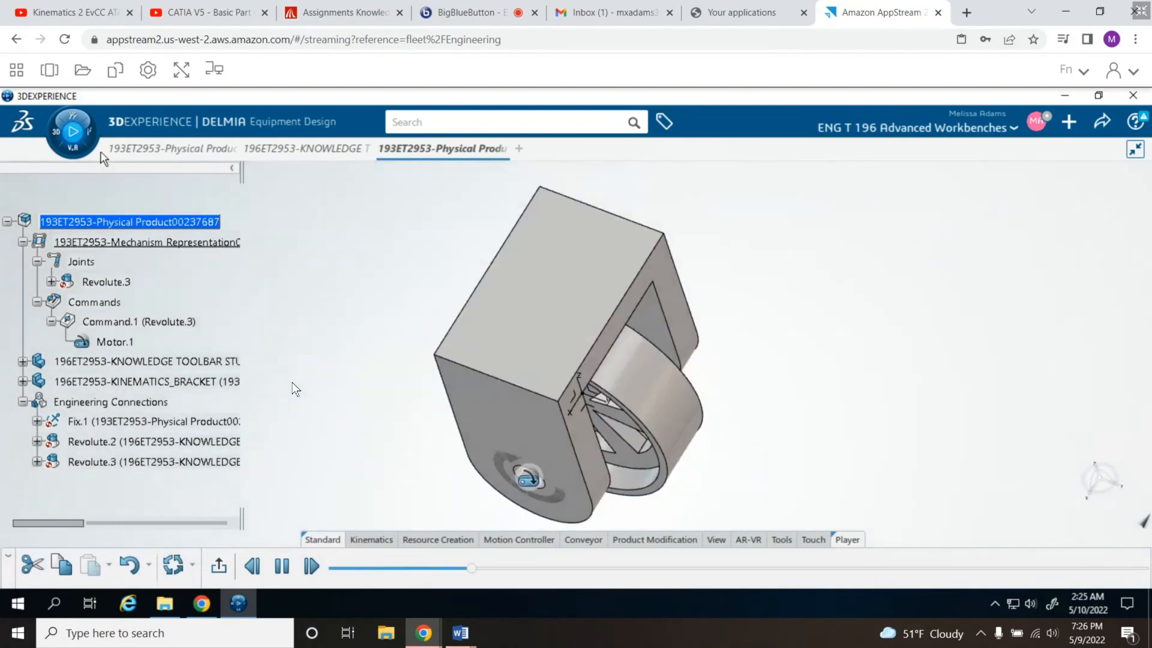
pyautogui.click(74, 129)
pyautogui.moveTo(422, 440); pyautogui.dragTo(449, 186, button='middle')
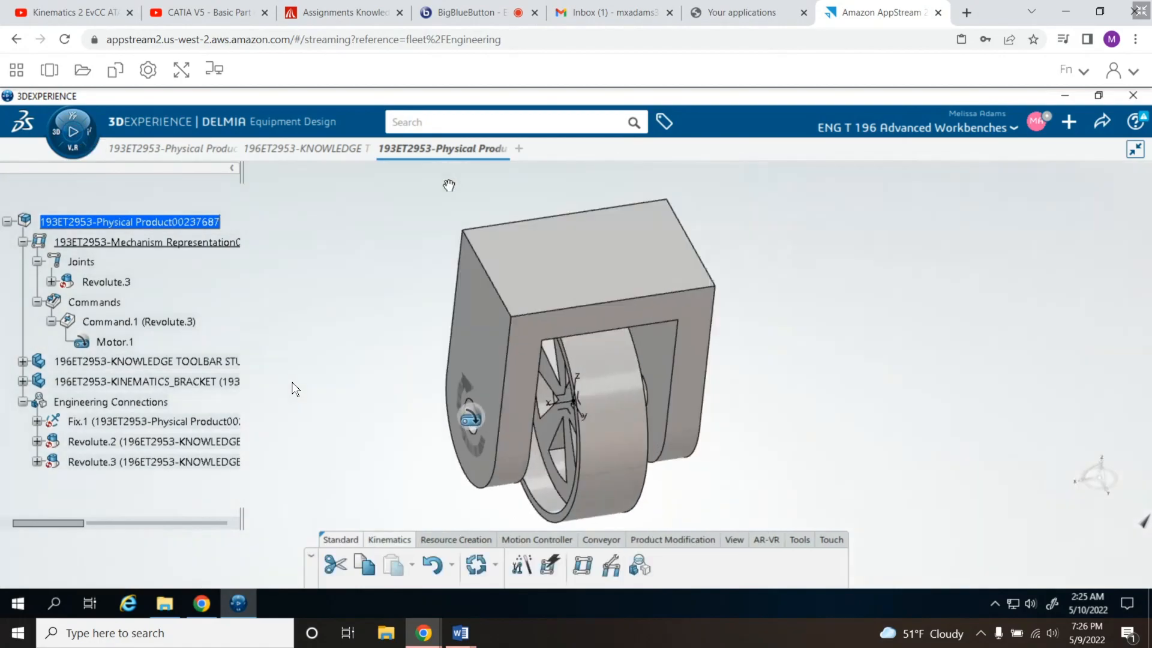
pyautogui.moveTo(902, 450); pyautogui.dragTo(936, 364, button='middle')
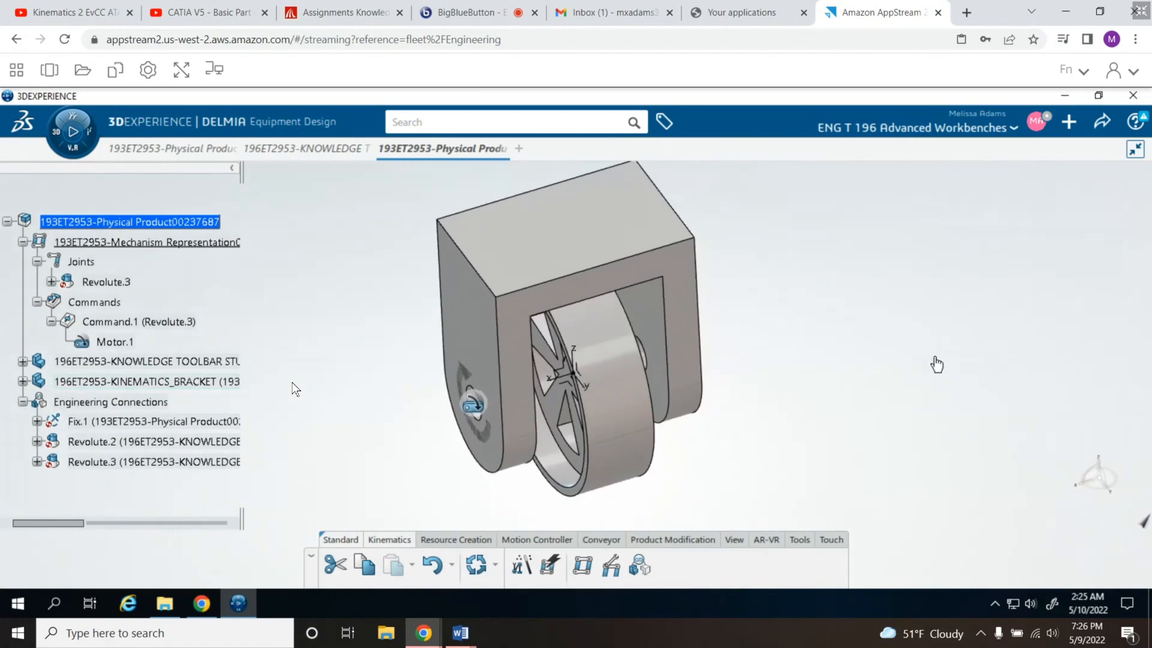
# - Select Motor.1, play the mechanism and move Command.1 to -57.6deg in the Mechanism Player to check the wheel's rotation
pyautogui.click(477, 408)
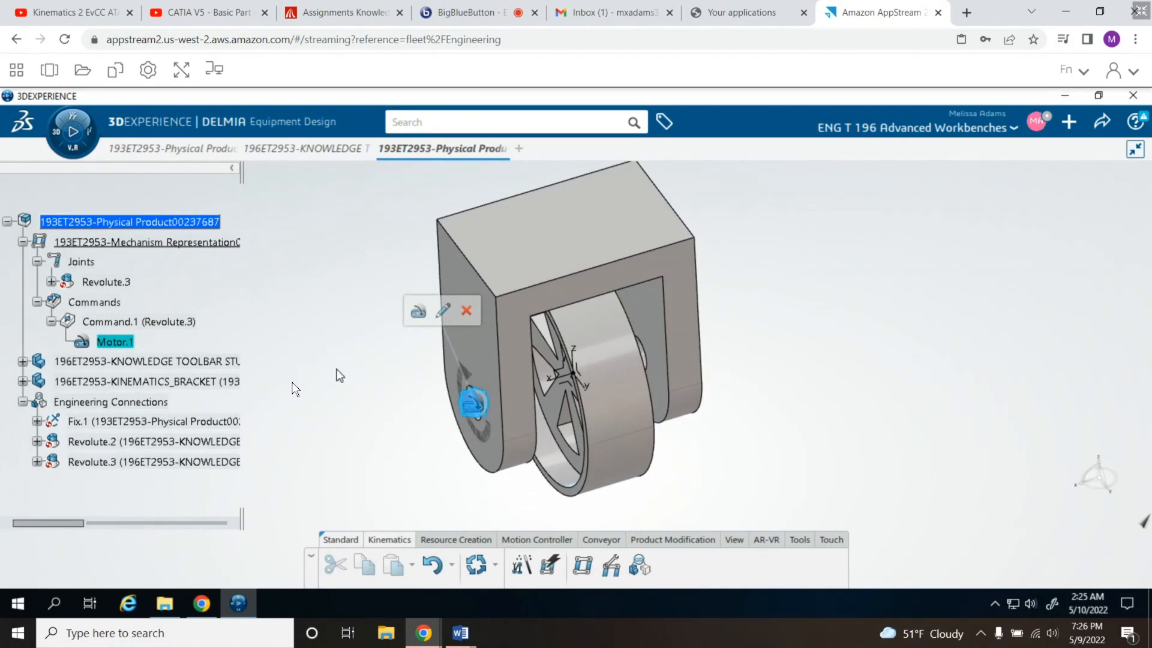
pyautogui.click(375, 359)
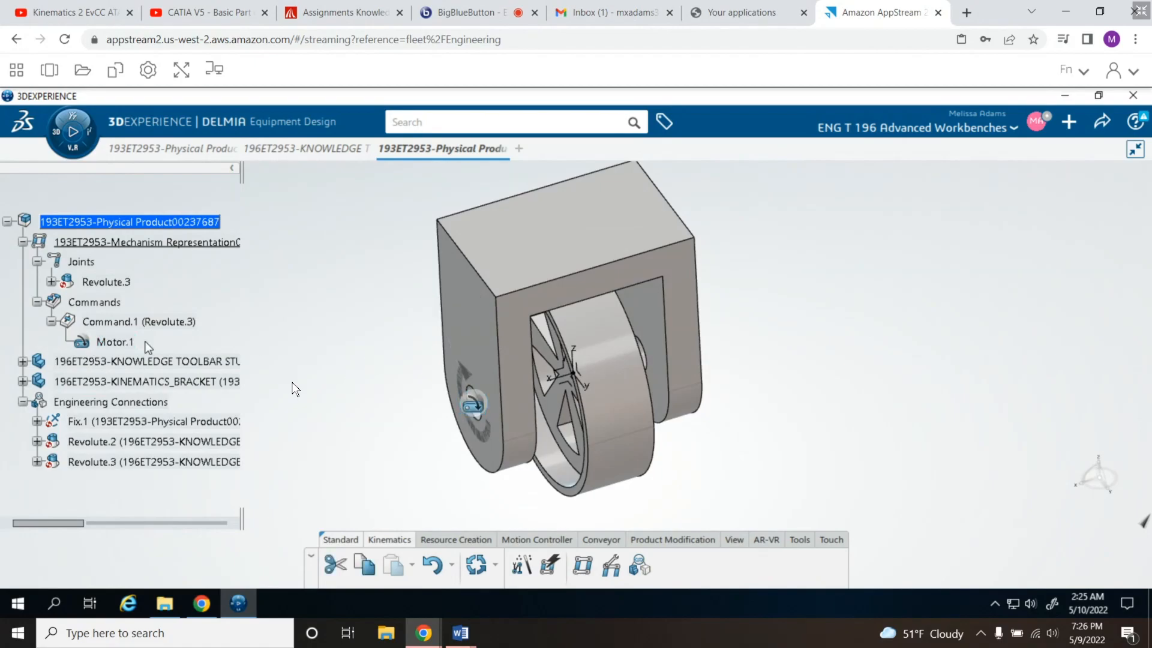
pyautogui.click(120, 343)
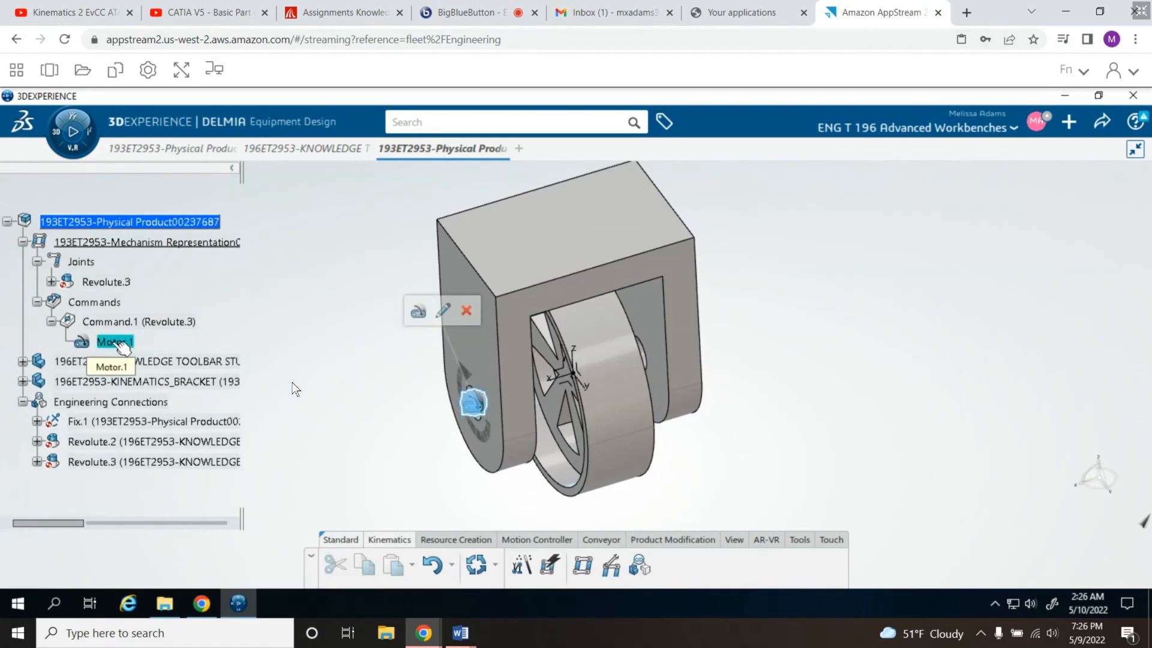
pyautogui.click(73, 132)
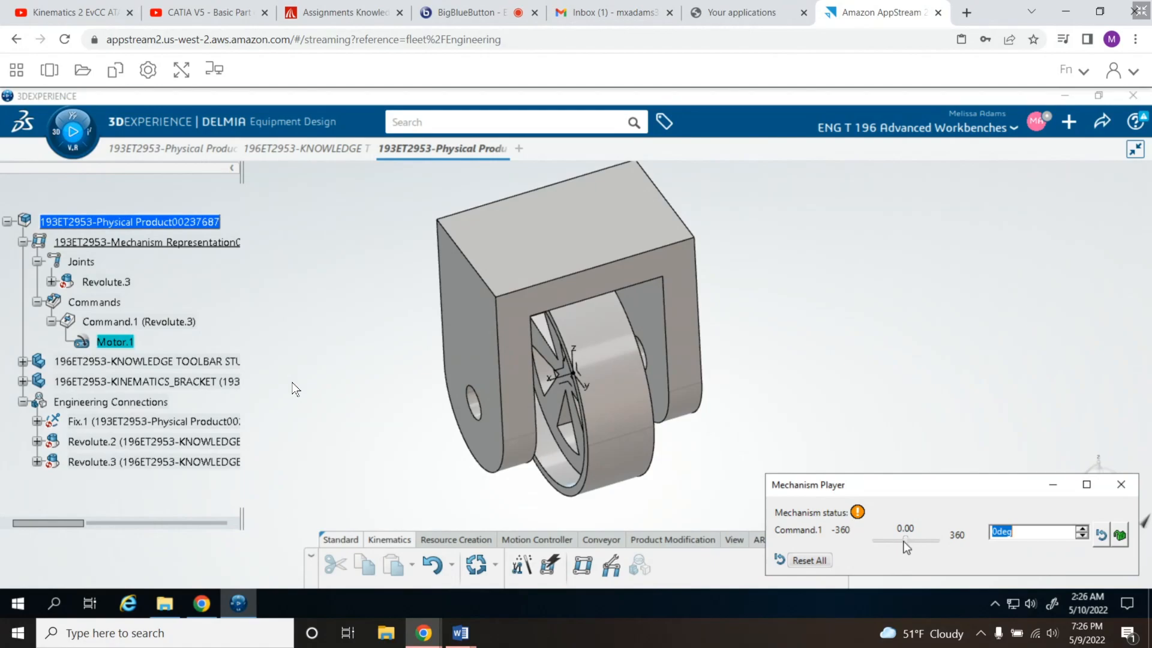
pyautogui.moveTo(905, 545)
pyautogui.mouseDown()
pyautogui.moveTo(937, 544)
pyautogui.moveTo(903, 545)
pyautogui.mouseUp()
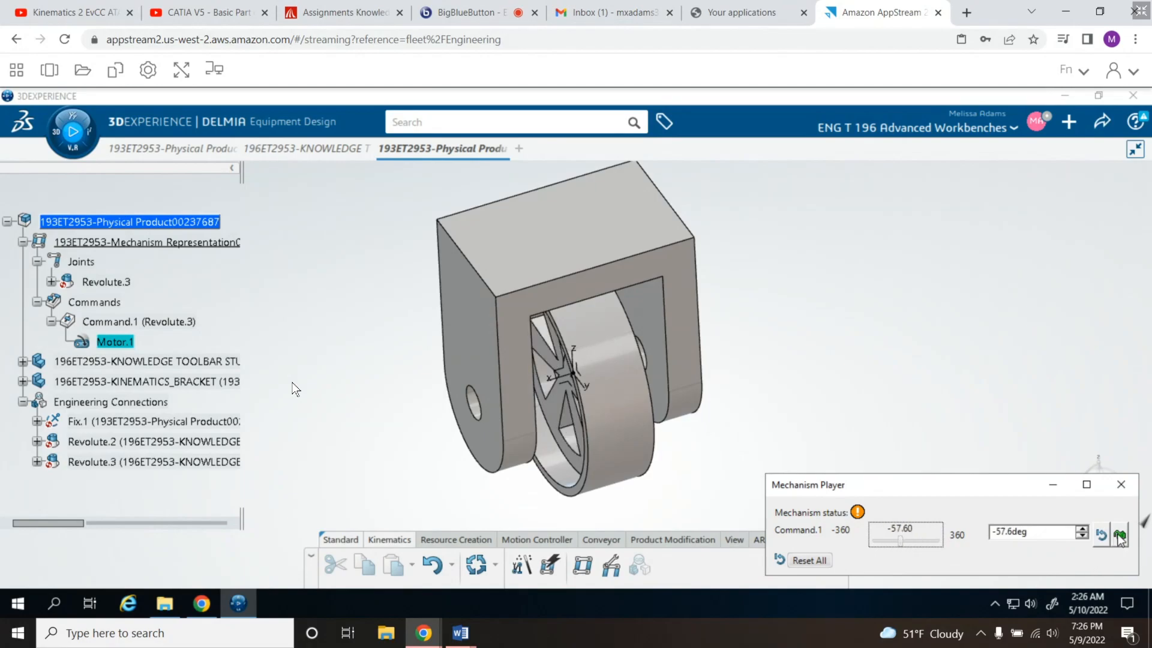
pyautogui.click(1121, 484)
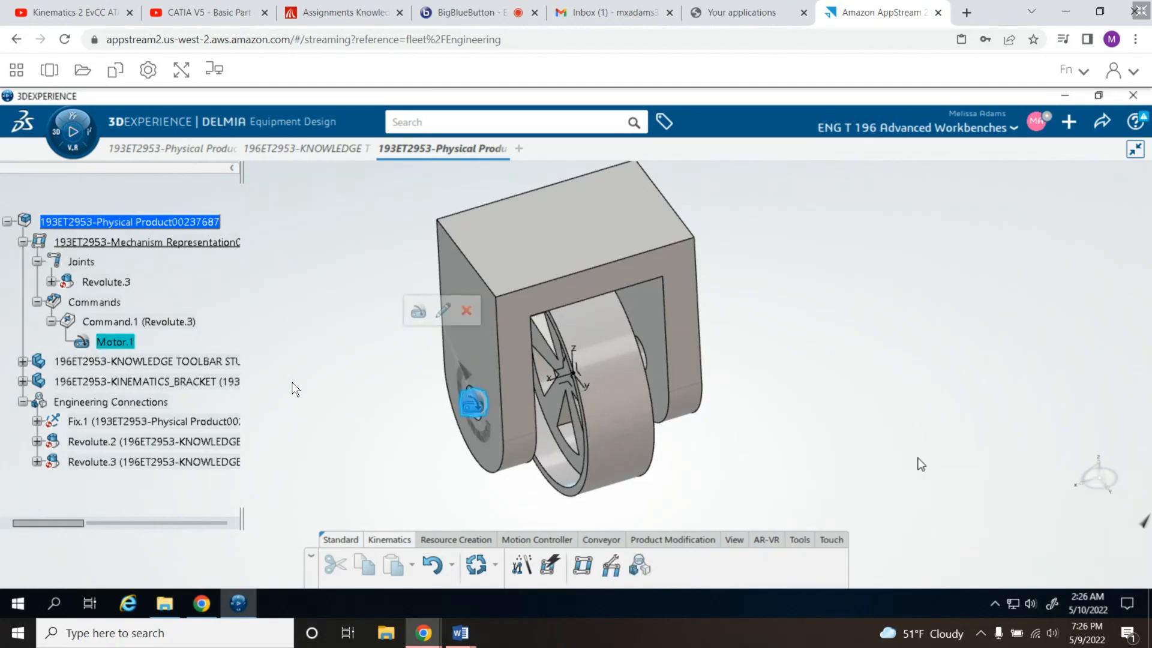
pyautogui.rightClick(117, 342)
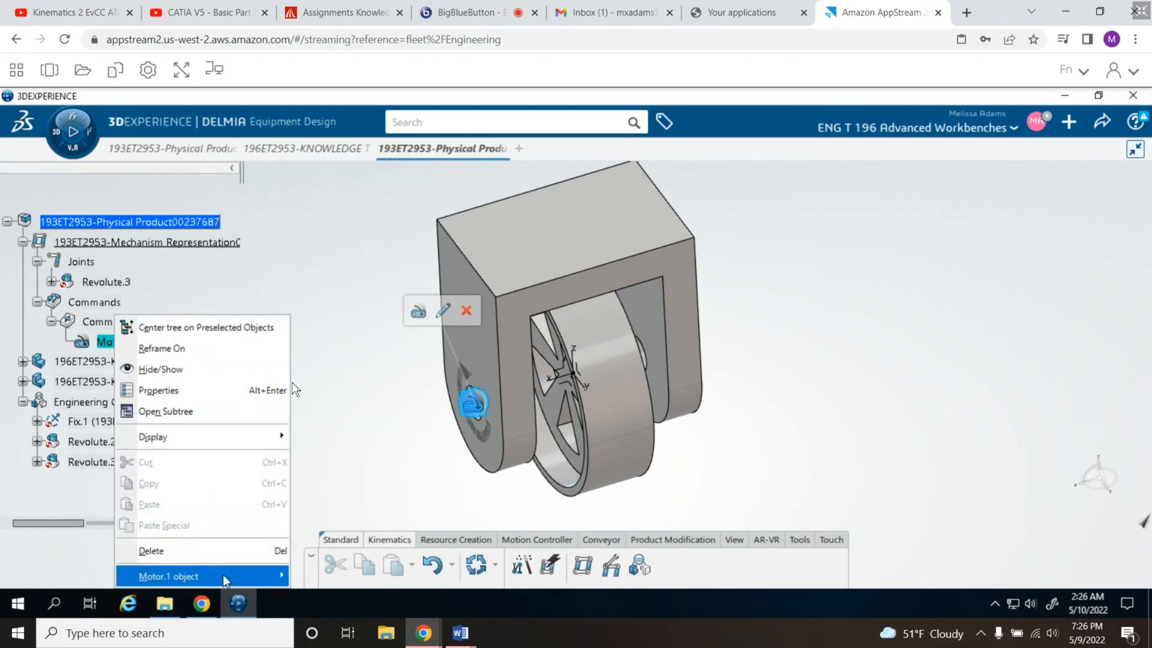
pyautogui.moveTo(223, 577)
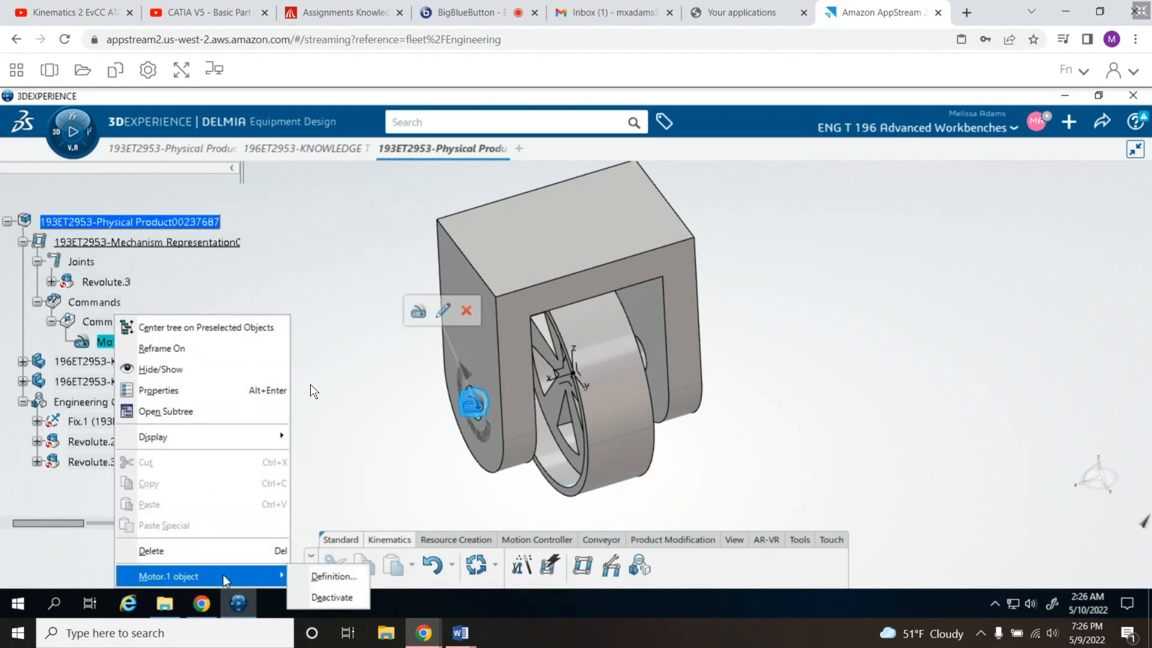
pyautogui.click(329, 398)
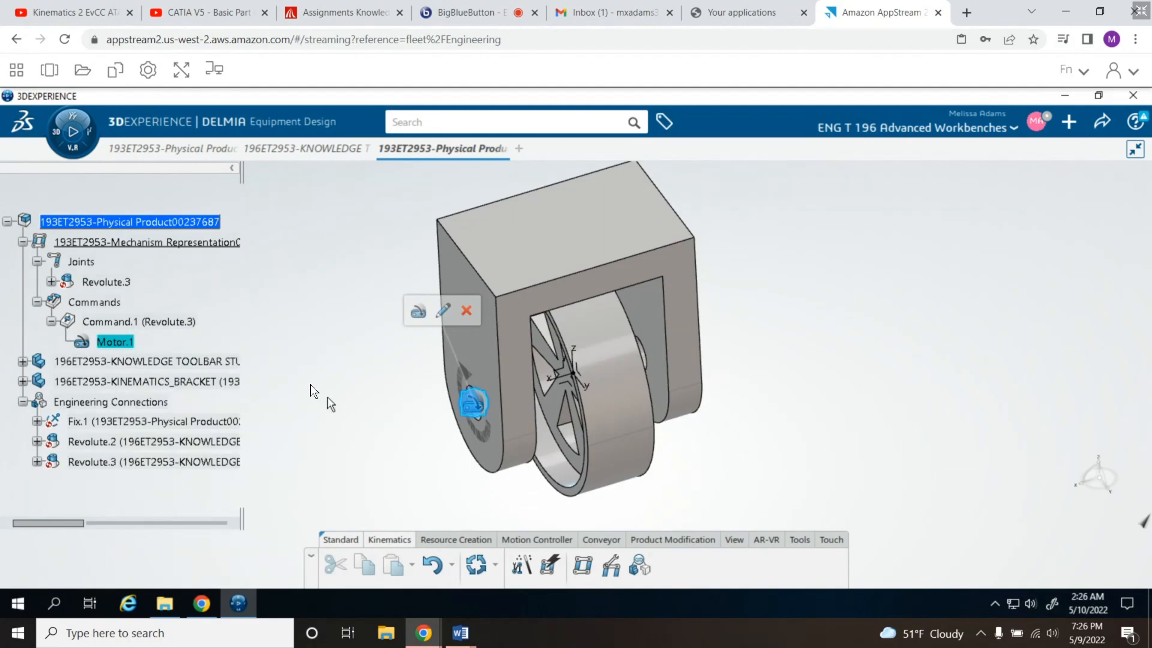
# - Switch to the Kinematics 2 tutorial video on YouTube and play it from 14:27, at the motor section
pyautogui.click(96, 9)
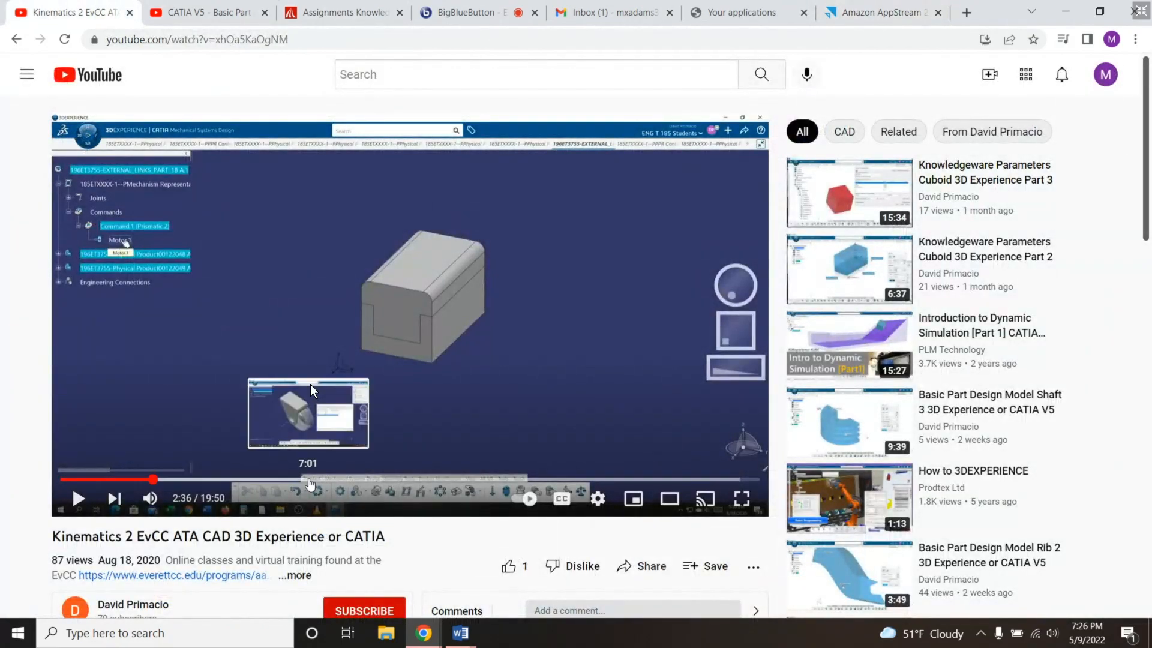
pyautogui.click(309, 480)
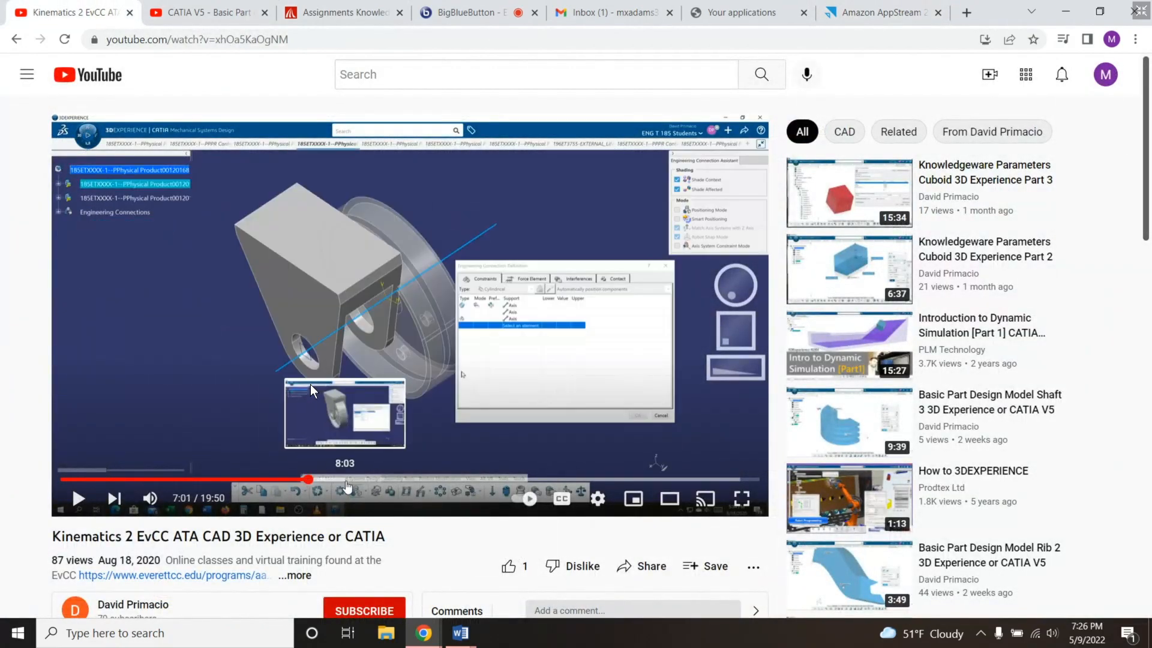
pyautogui.click(345, 480)
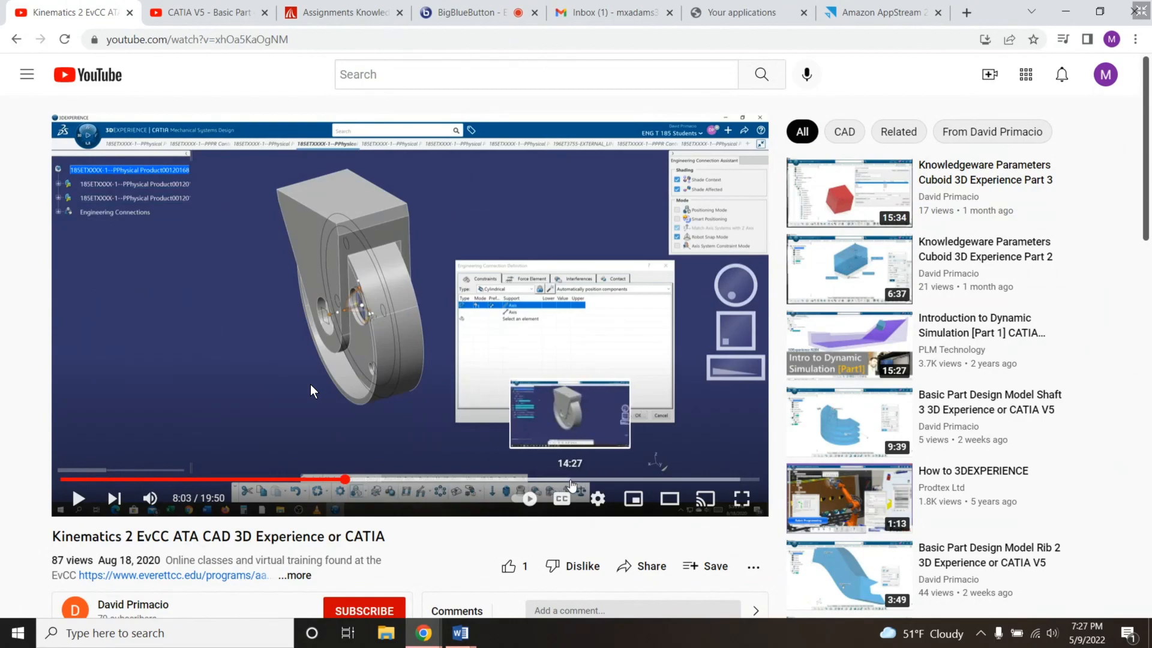
pyautogui.click(571, 479)
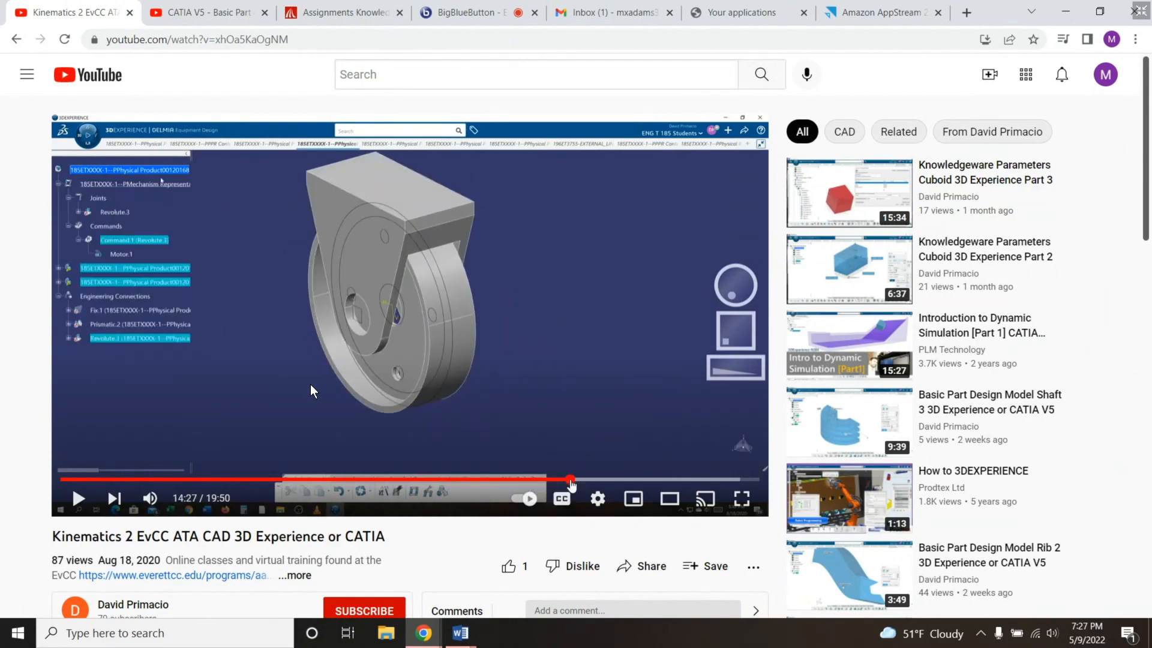
pyautogui.click(561, 374)
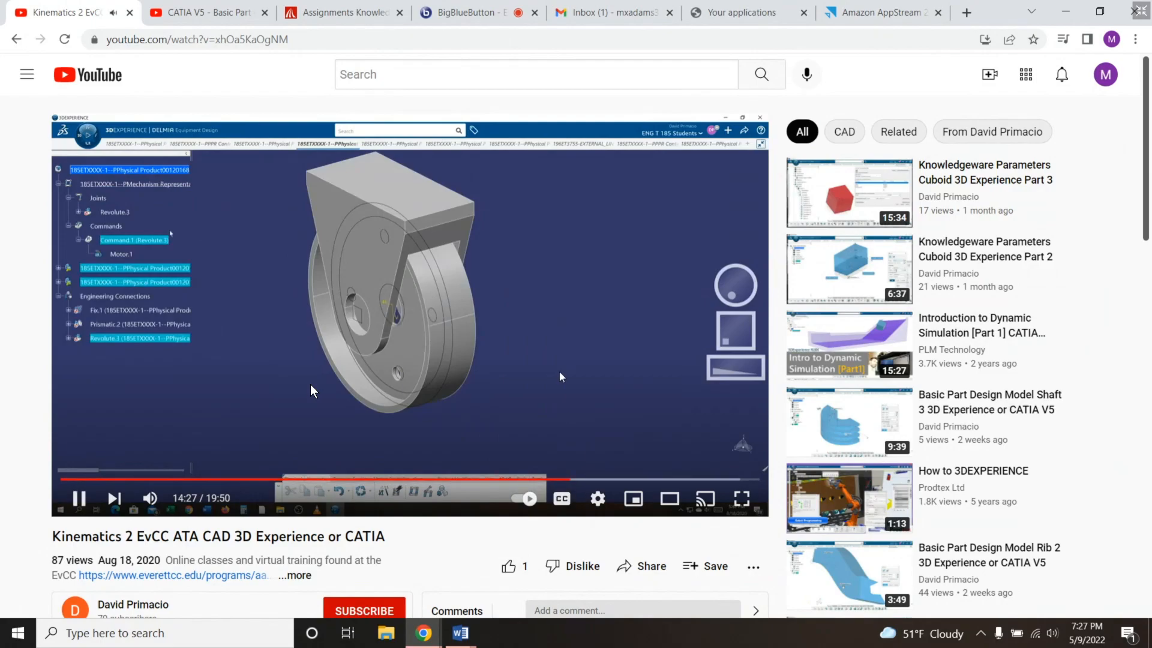
# - Pause the Kinematics 2 video, switch to the Kinematics 3 EvCC ATA CAD tutorial on YouTube, and jump to 14:21
pyautogui.click(510, 454)
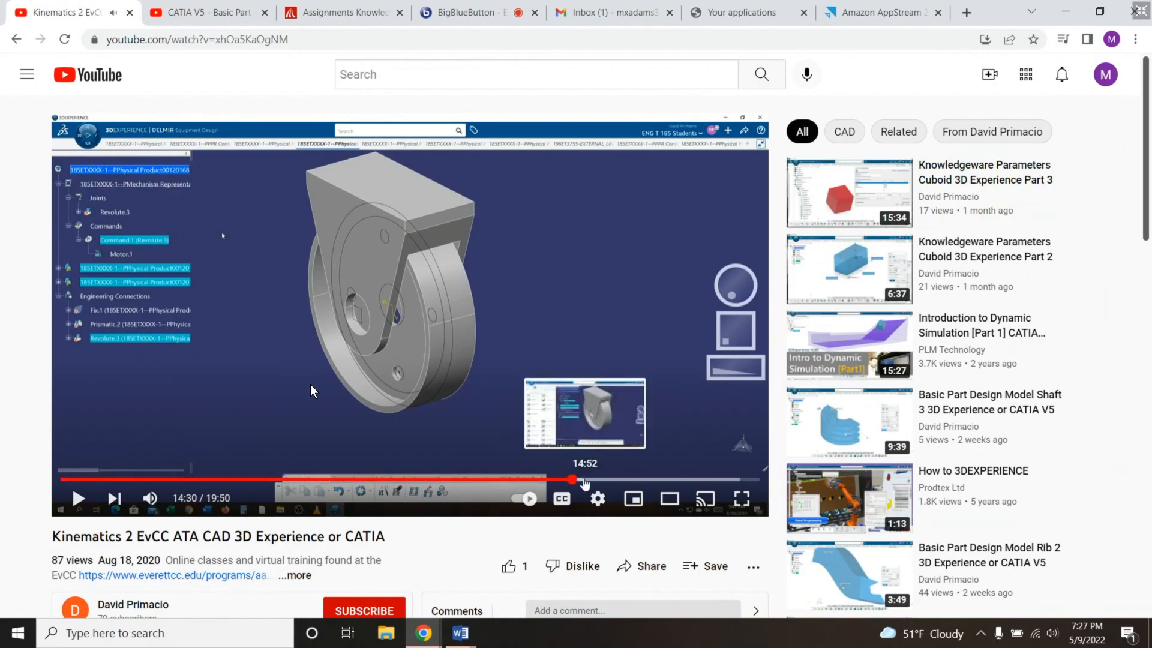
pyautogui.click(195, 7)
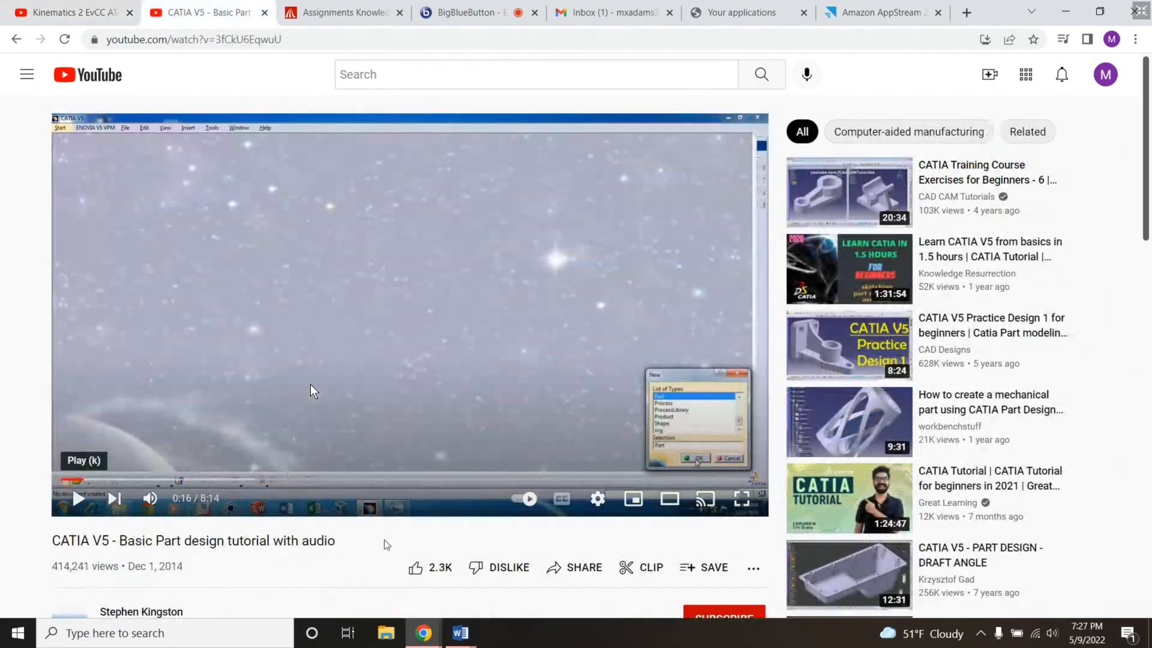
pyautogui.click(16, 39)
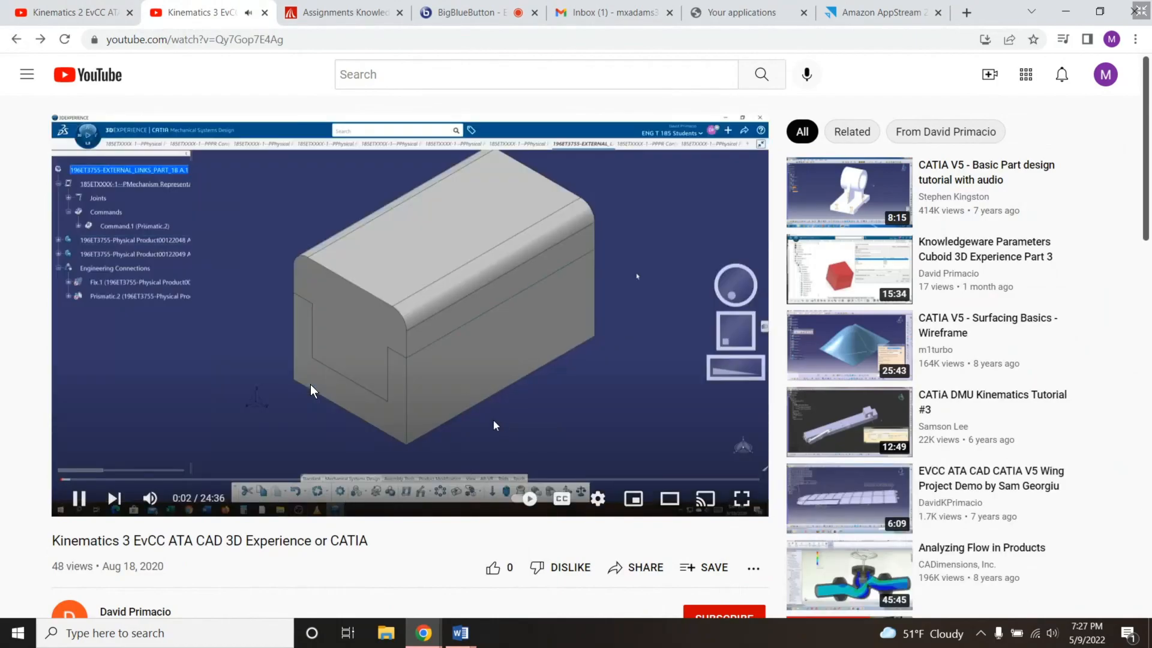
pyautogui.click(288, 409)
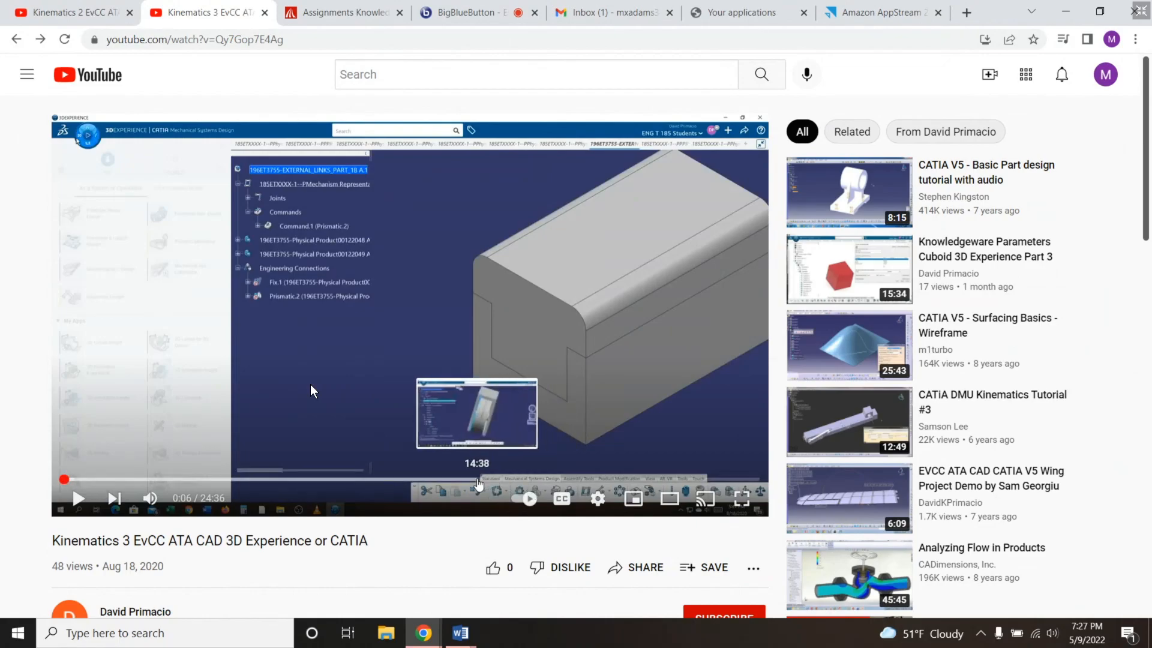
pyautogui.click(471, 479)
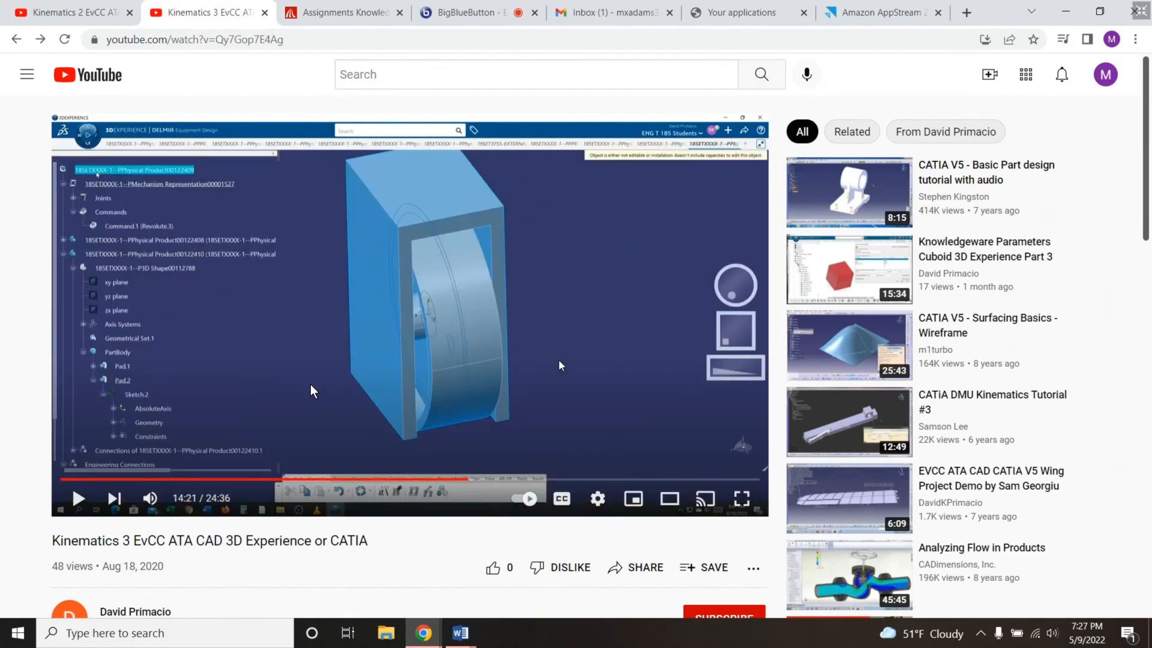
# - Watch the Kinematics 3 tutorial from 14:21 through the wheel mechanism's kinematics playback, partly in full screen, and exit full screen
pyautogui.click(311, 385)
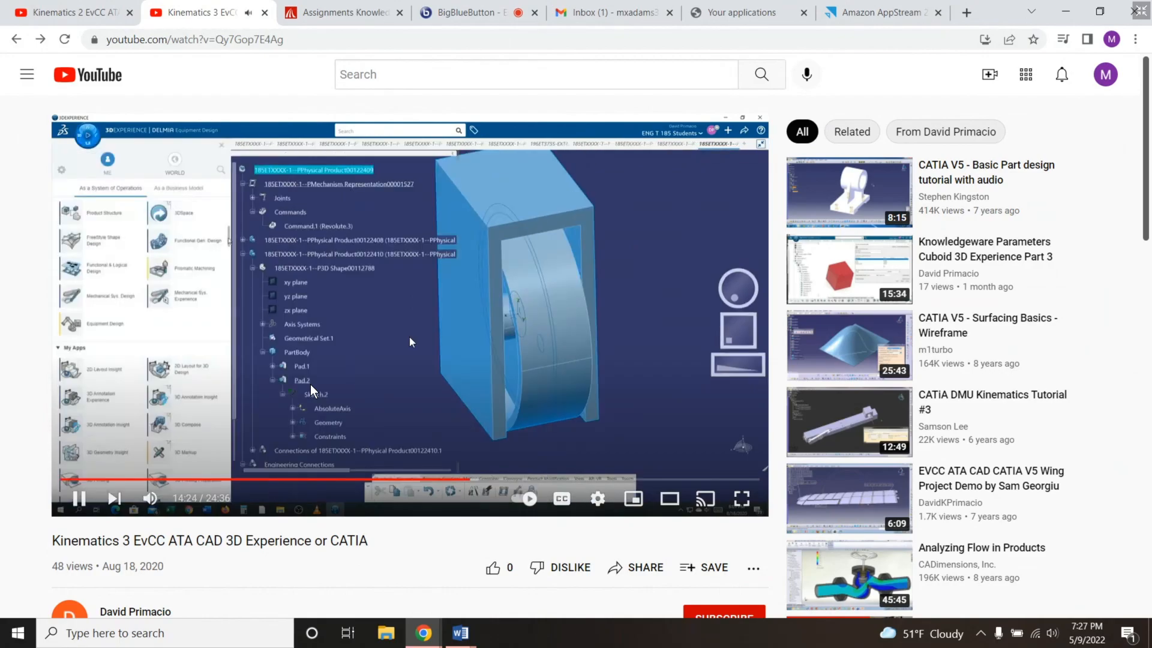
pyautogui.click(311, 390)
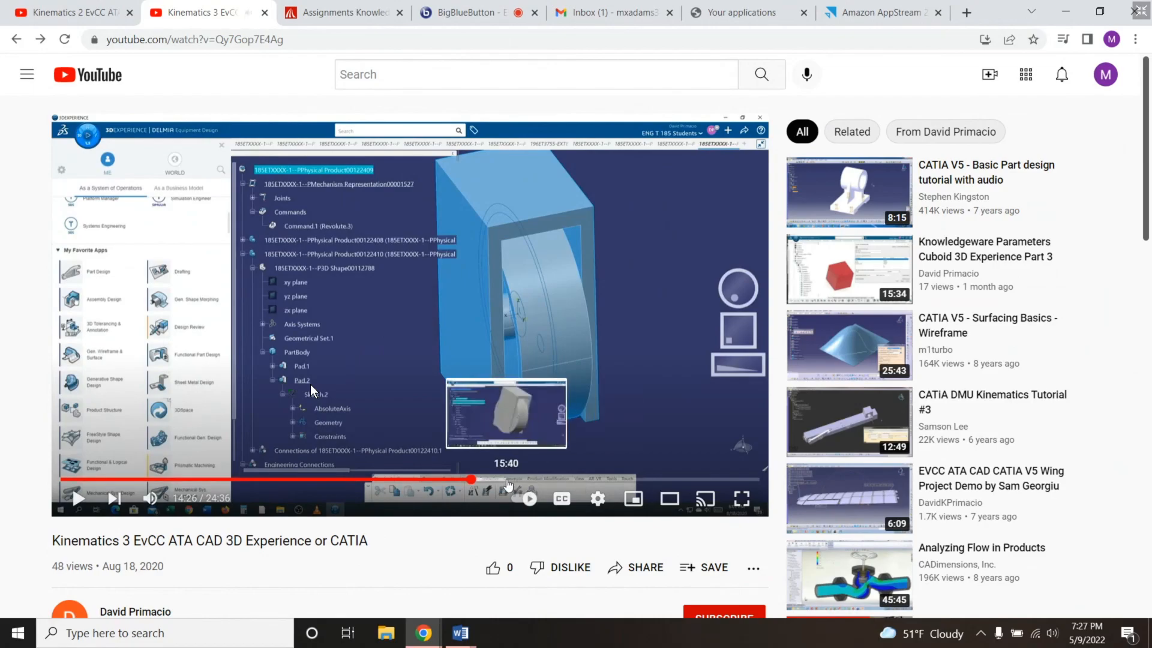
pyautogui.click(361, 338)
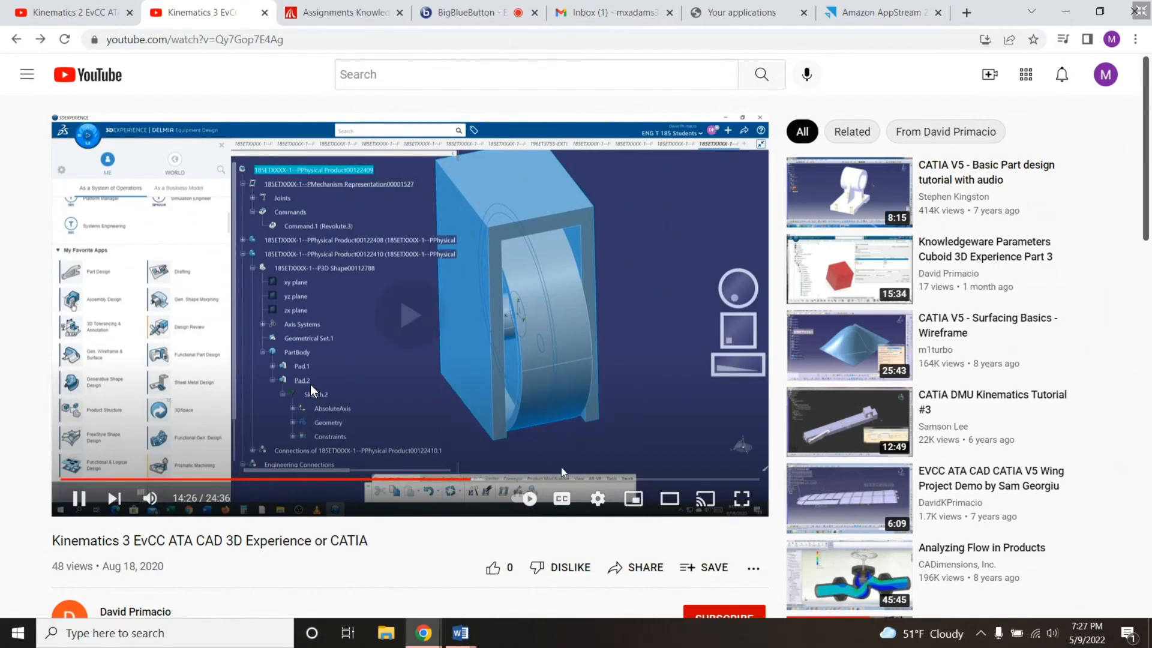
pyautogui.click(604, 507)
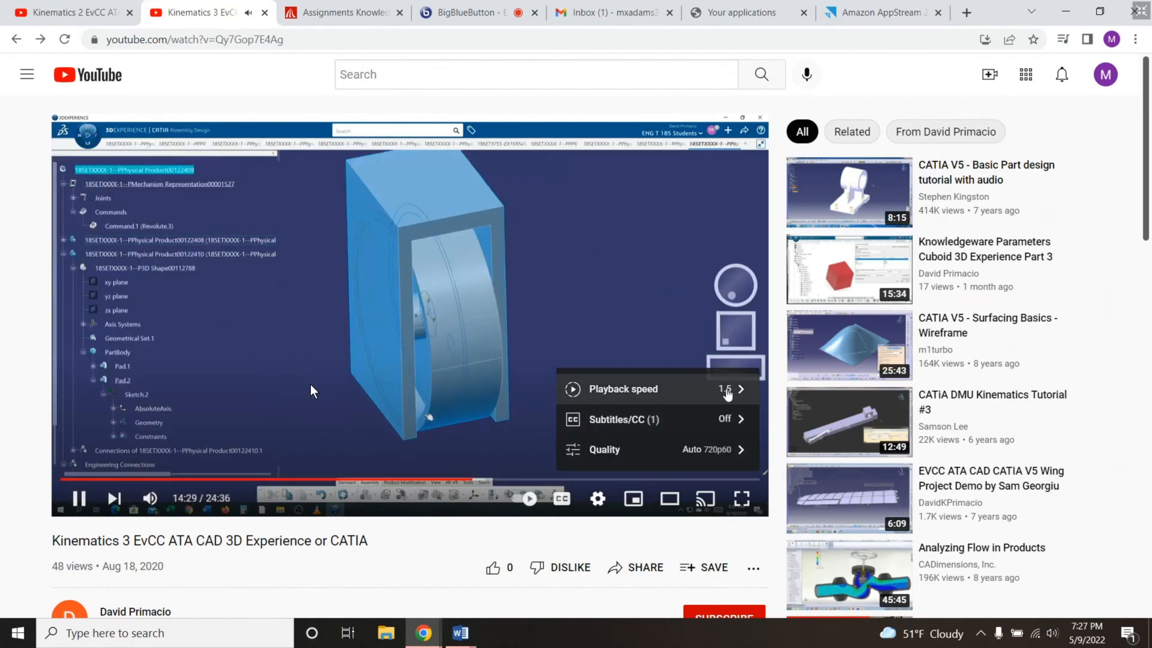
pyautogui.click(602, 338)
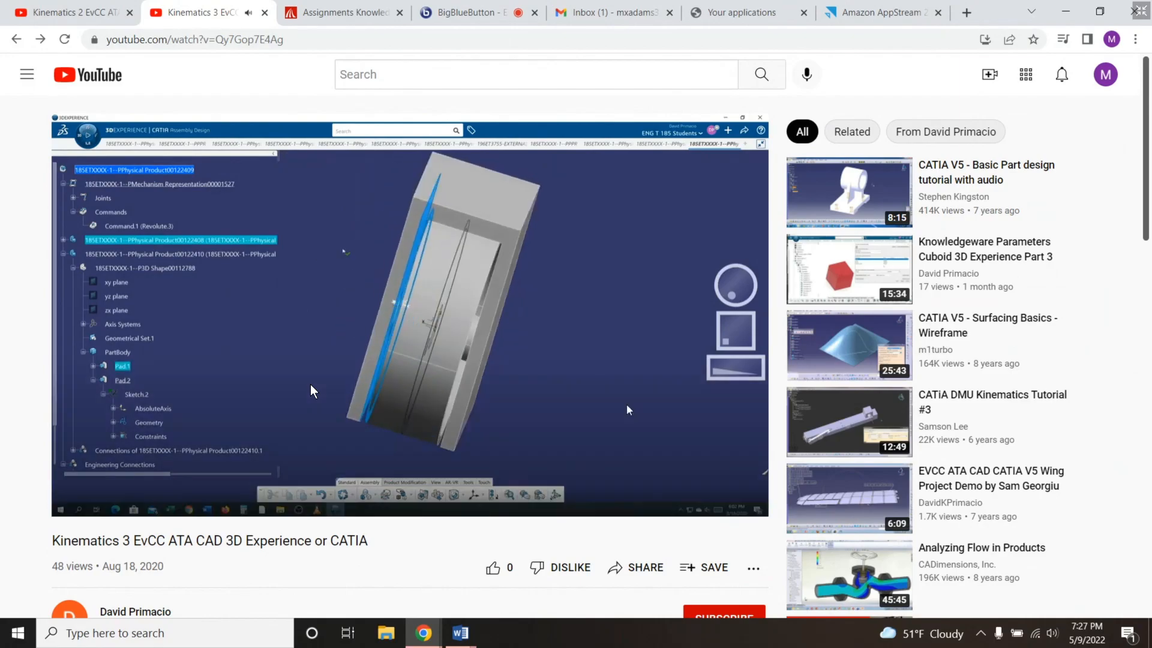
pyautogui.click(744, 498)
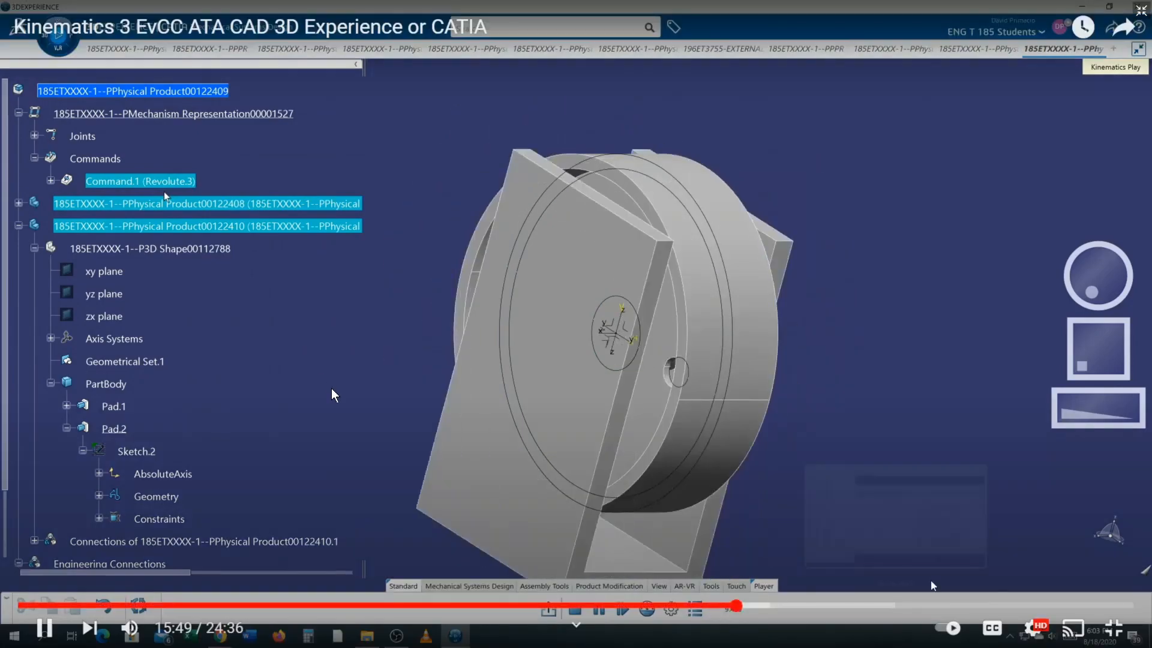
pyautogui.click(771, 429)
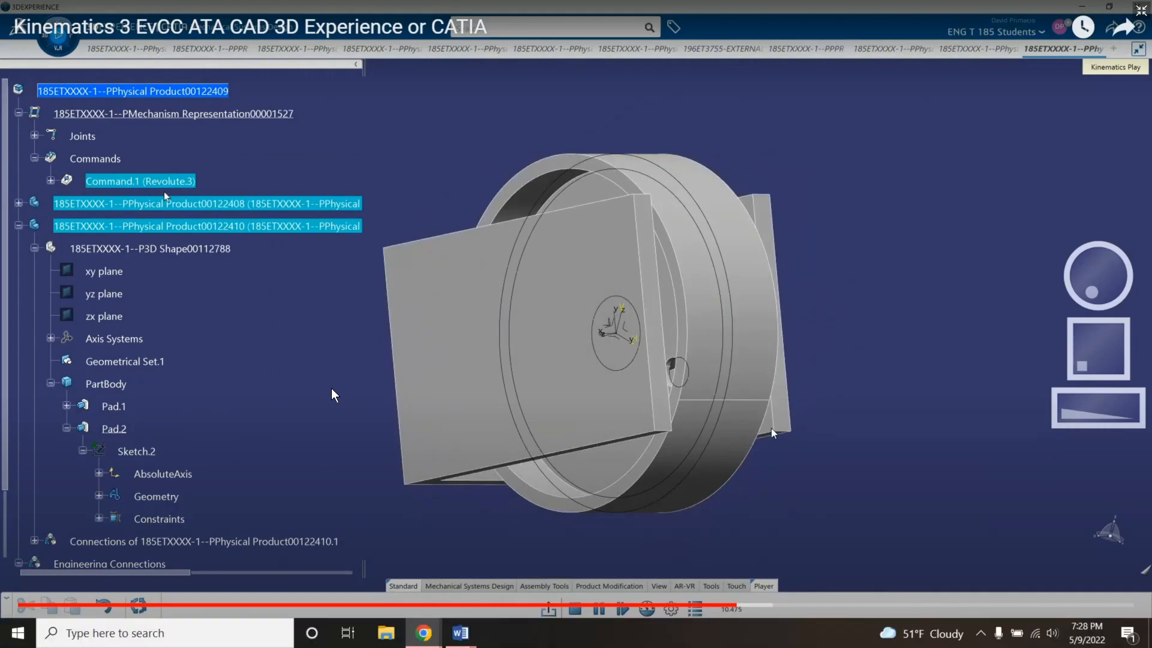
pyautogui.press('Escape')
# - Switch back to 3DEXPERIENCE in the Amazon AppStream session and open the wheel-and-bracket product in Mechanical Systems Design
pyautogui.click(875, 13)
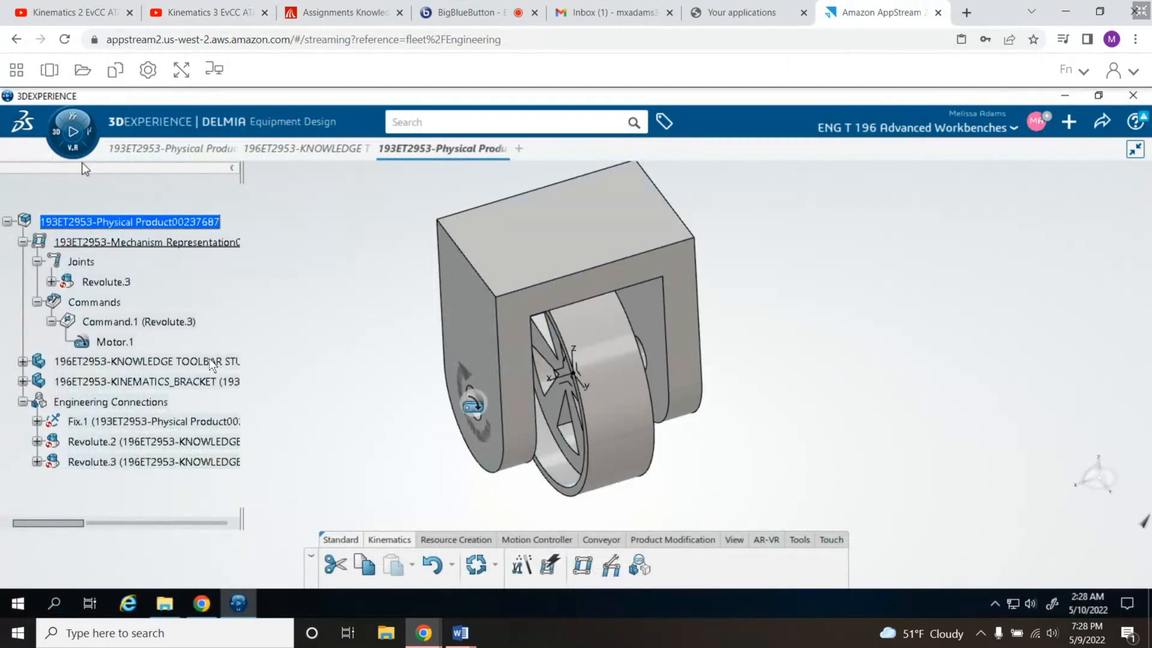
pyautogui.click(58, 136)
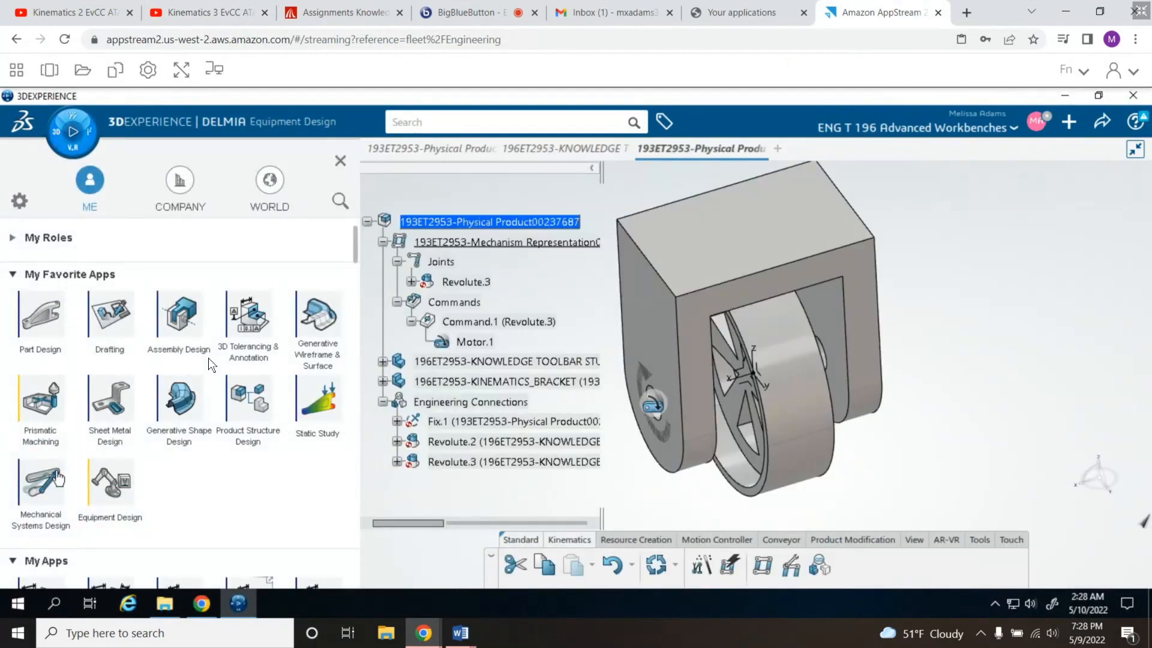
pyautogui.click(51, 492)
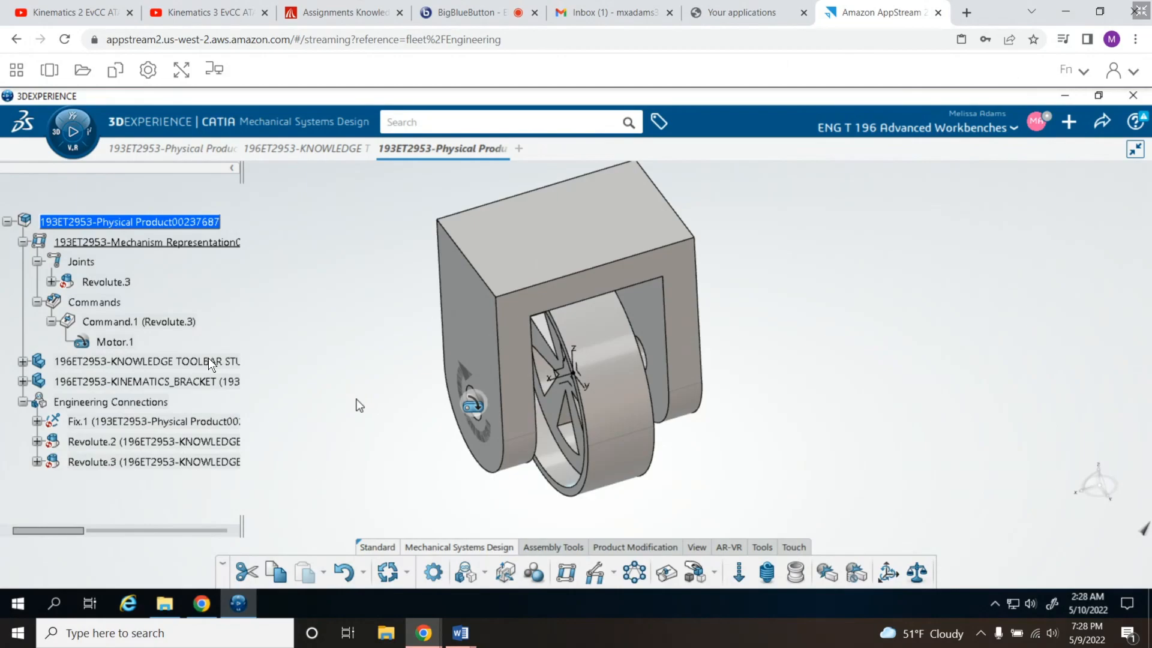
# - Set the Mechanism Representation's play type to Kinematics and replay the mechanism simulation
pyautogui.moveTo(394, 472); pyautogui.dragTo(421, 466, button='middle')
pyautogui.moveTo(418, 189); pyautogui.dragTo(319, 170, button='middle')
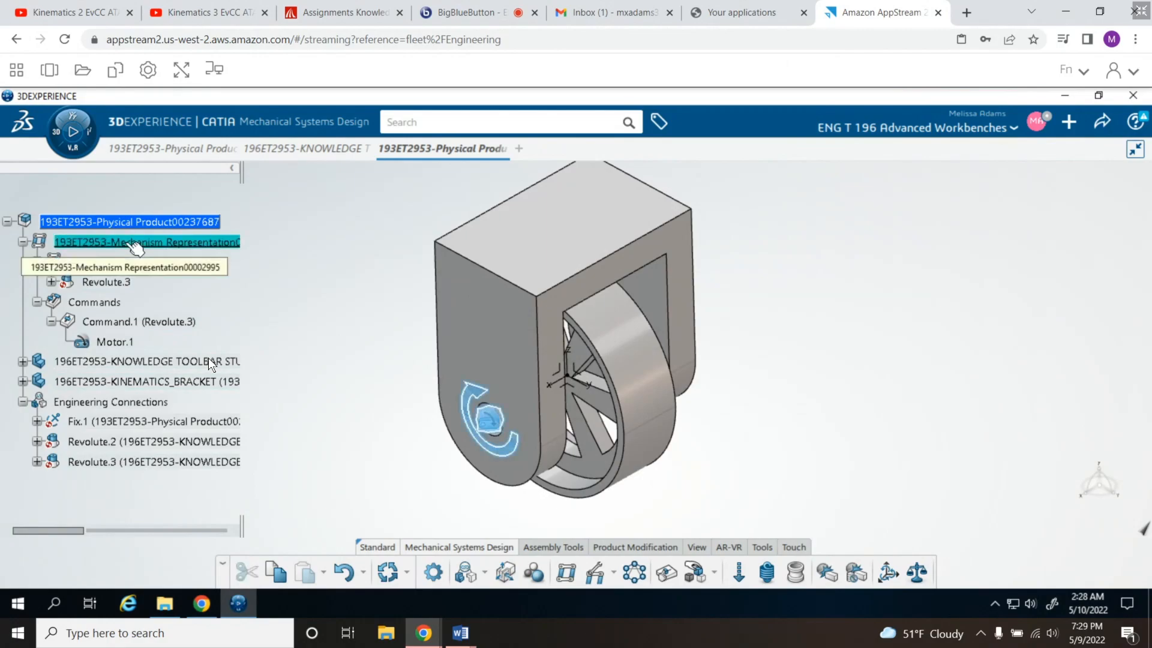
pyautogui.click(74, 132)
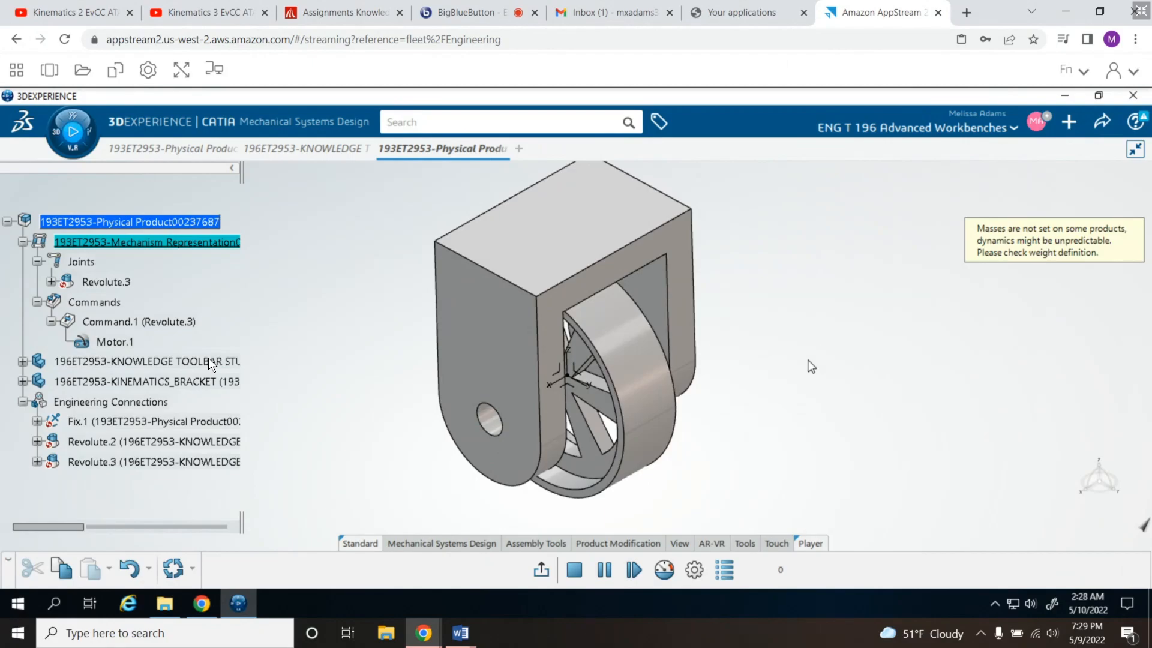
pyautogui.click(694, 571)
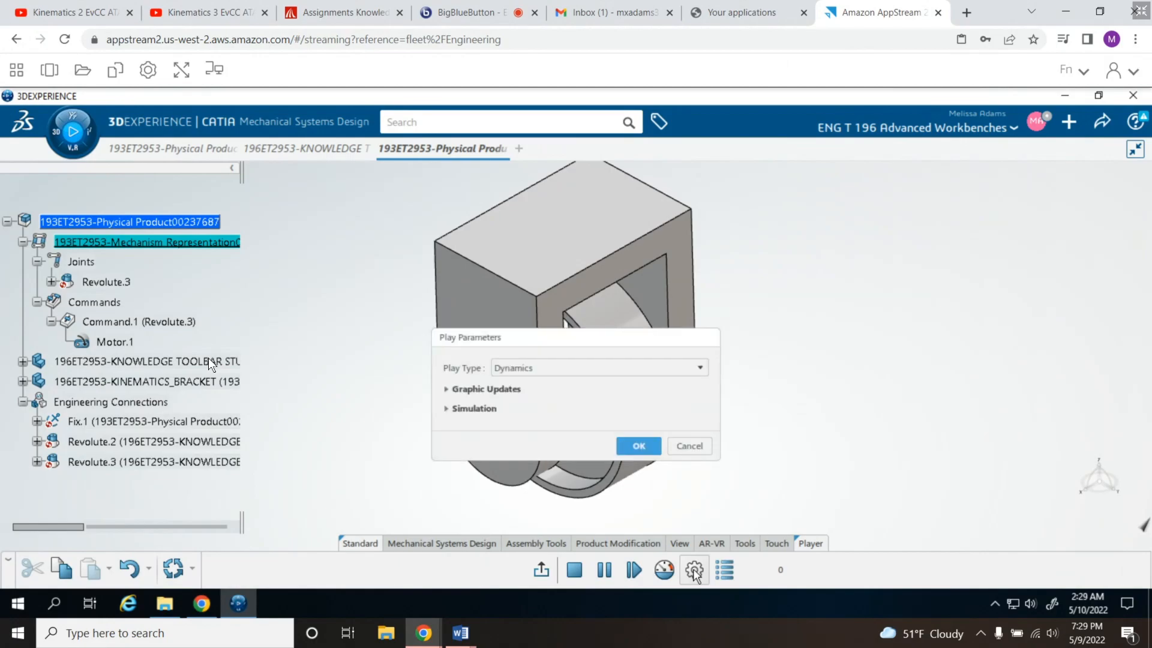
pyautogui.click(698, 367)
pyautogui.click(659, 404)
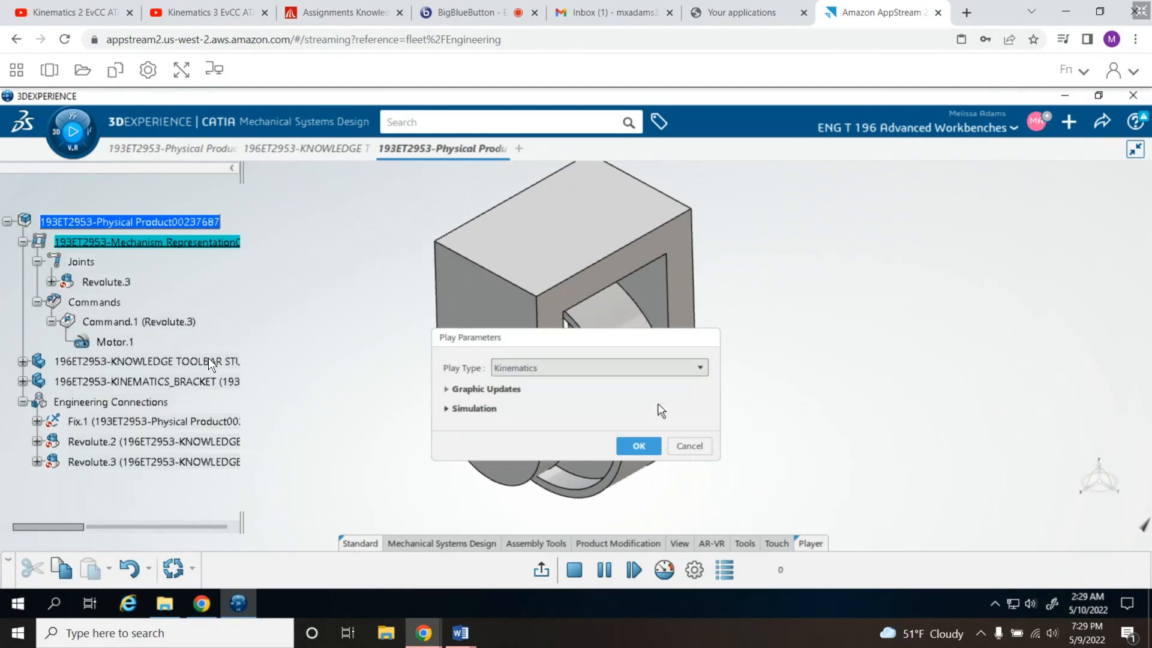
pyautogui.click(639, 446)
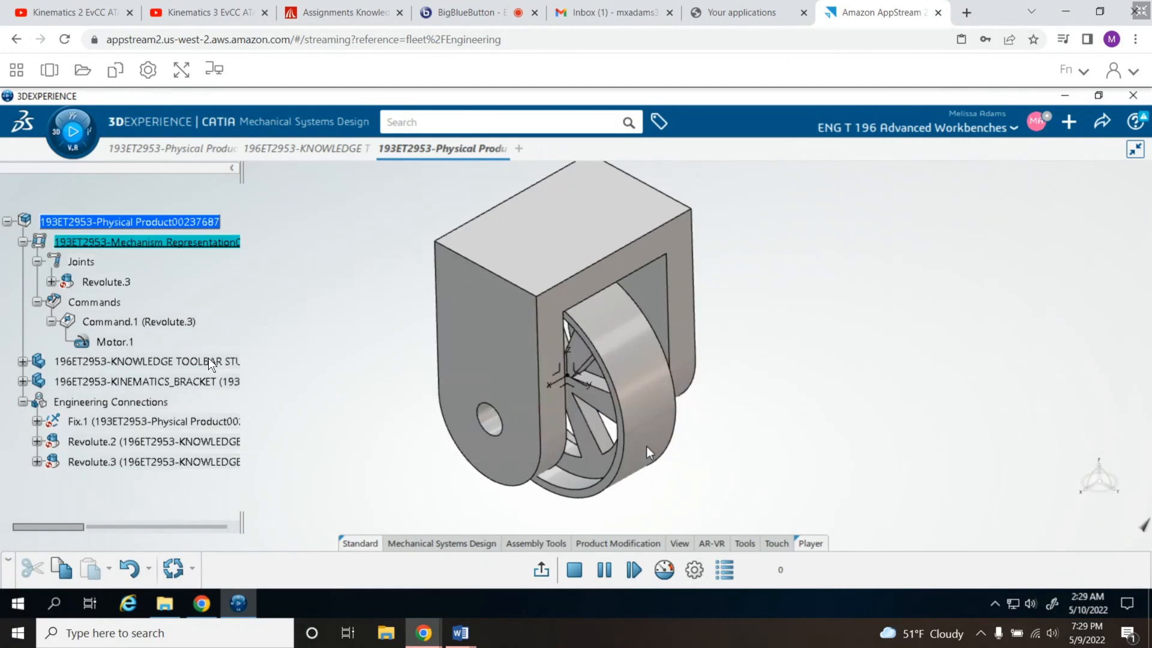
pyautogui.click(73, 133)
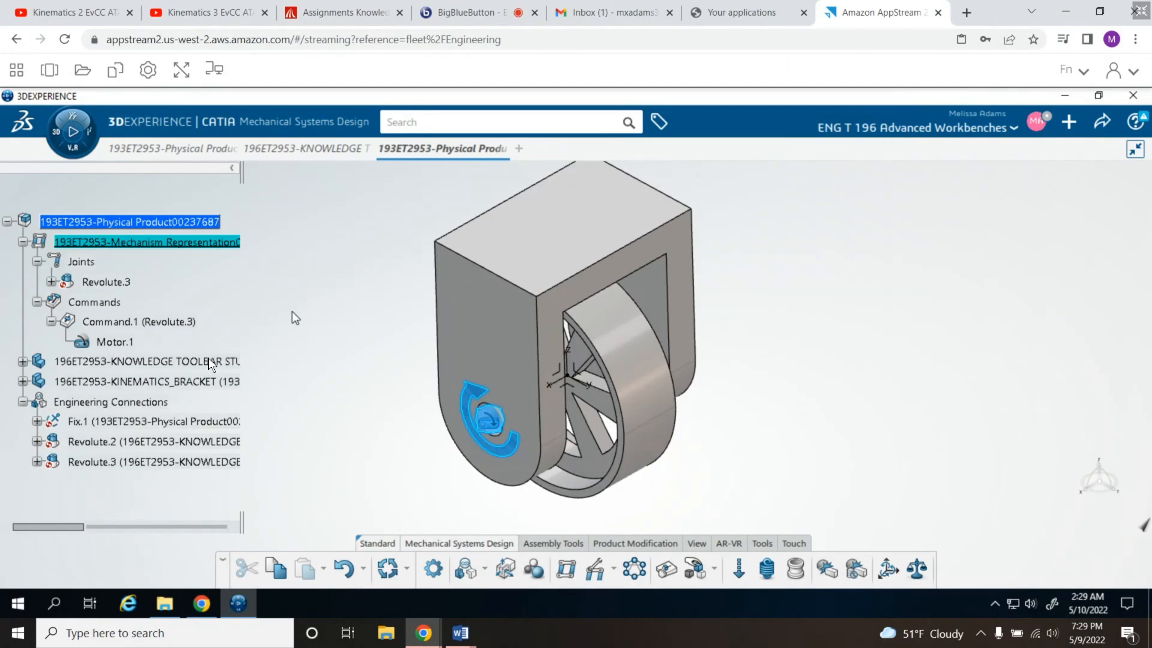
pyautogui.click(72, 132)
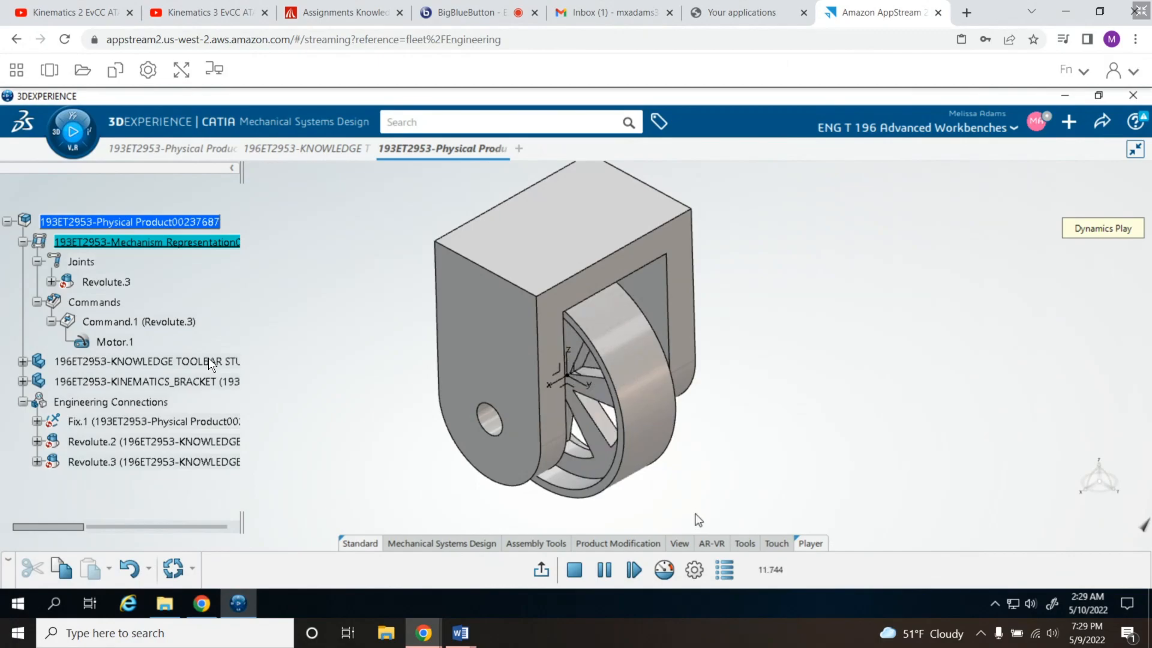
# - Review the Graphic Updates and Simulation settings in the play parameters without changing them
pyautogui.click(694, 572)
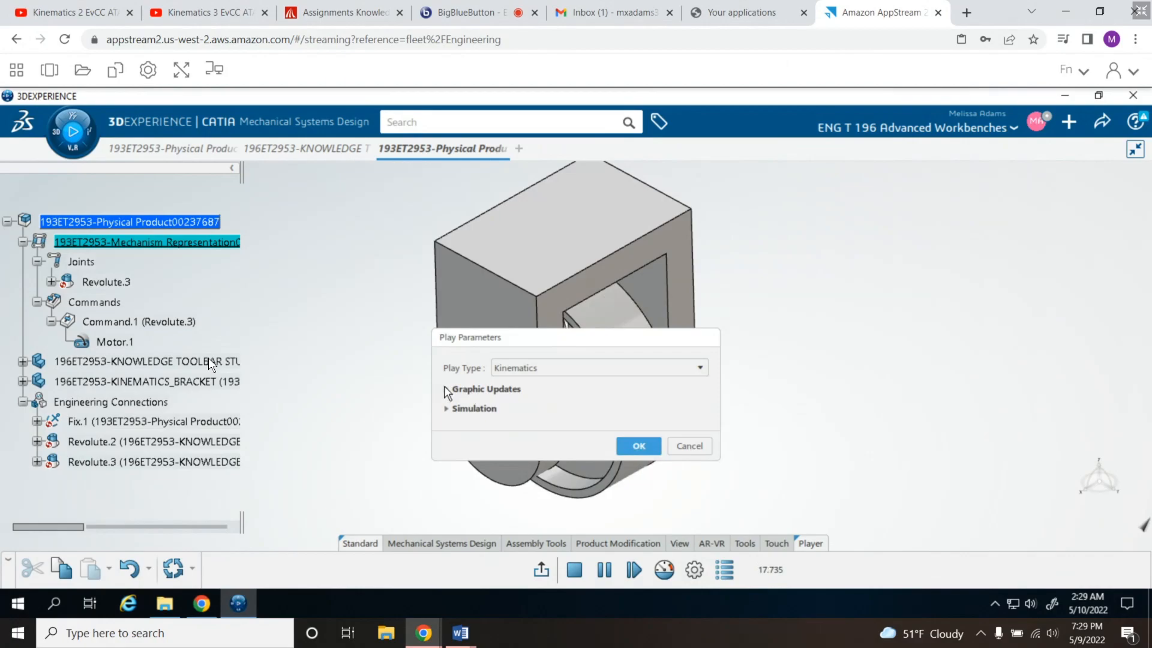
pyautogui.click(447, 410)
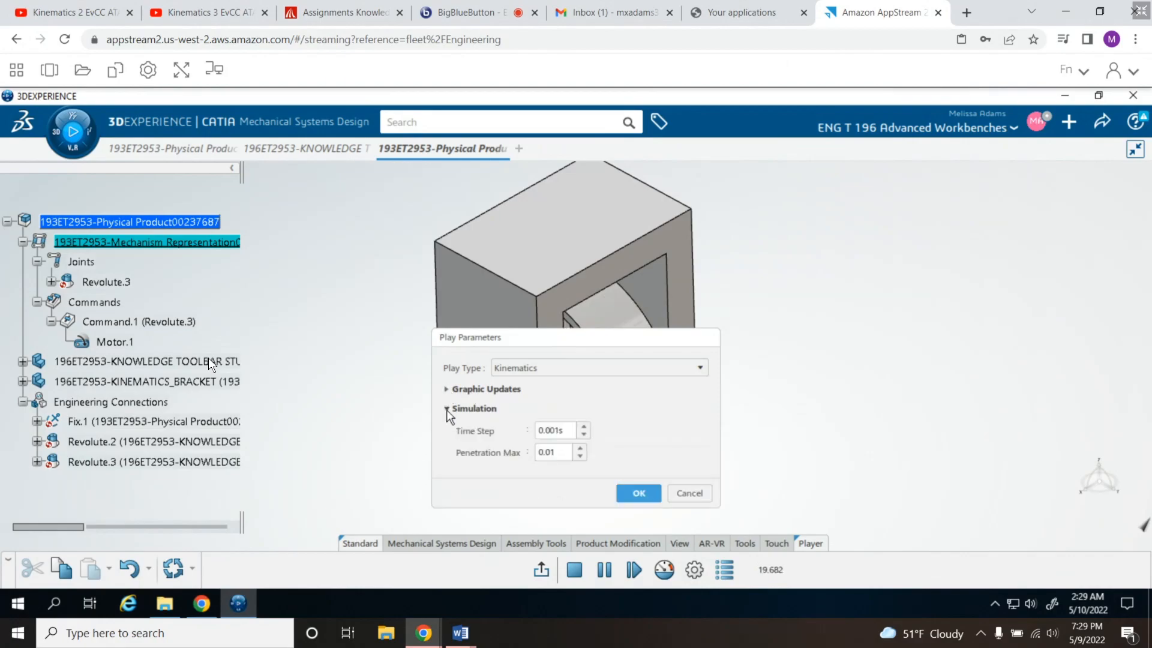
pyautogui.click(447, 390)
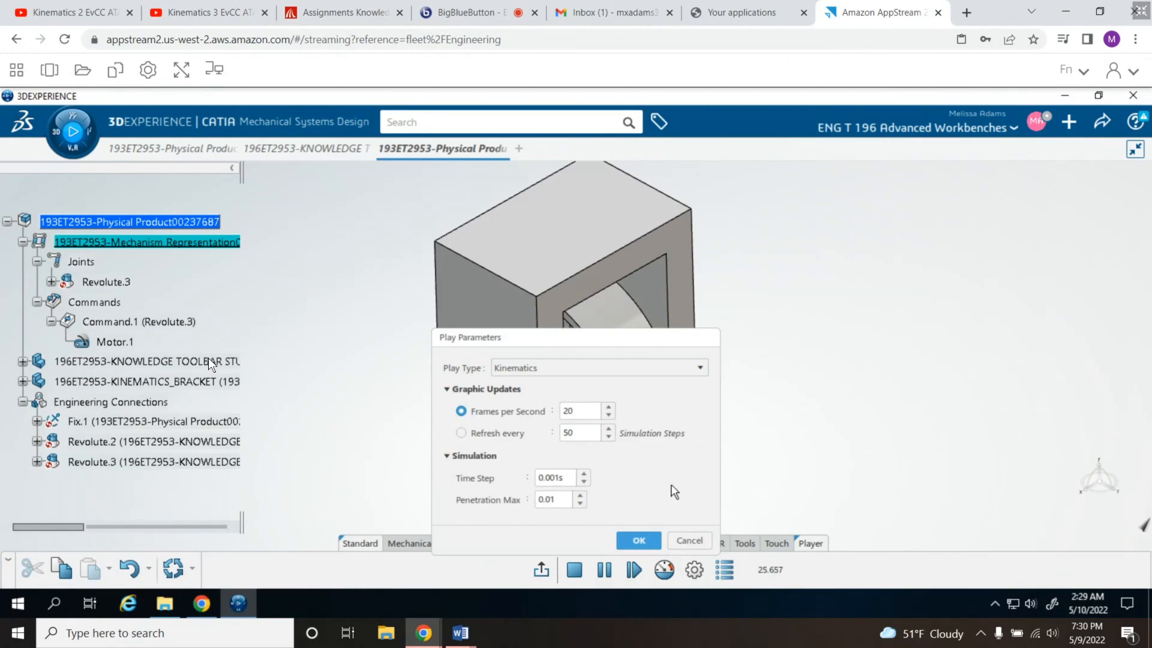
pyautogui.click(687, 542)
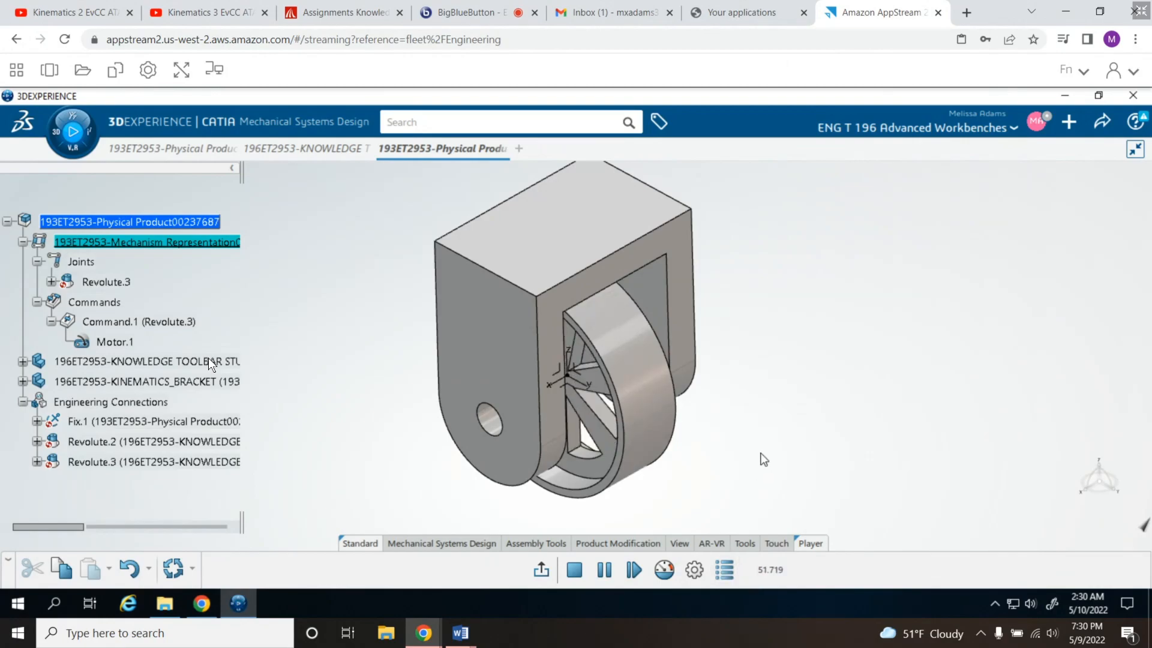
pyautogui.click(694, 570)
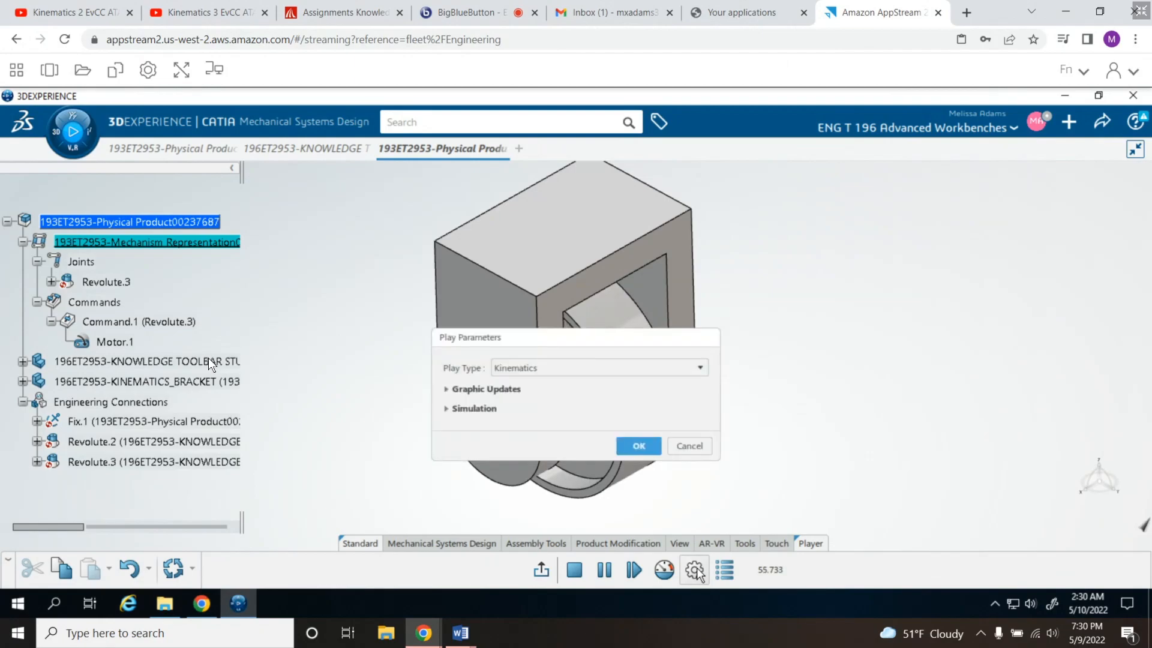
pyautogui.click(698, 448)
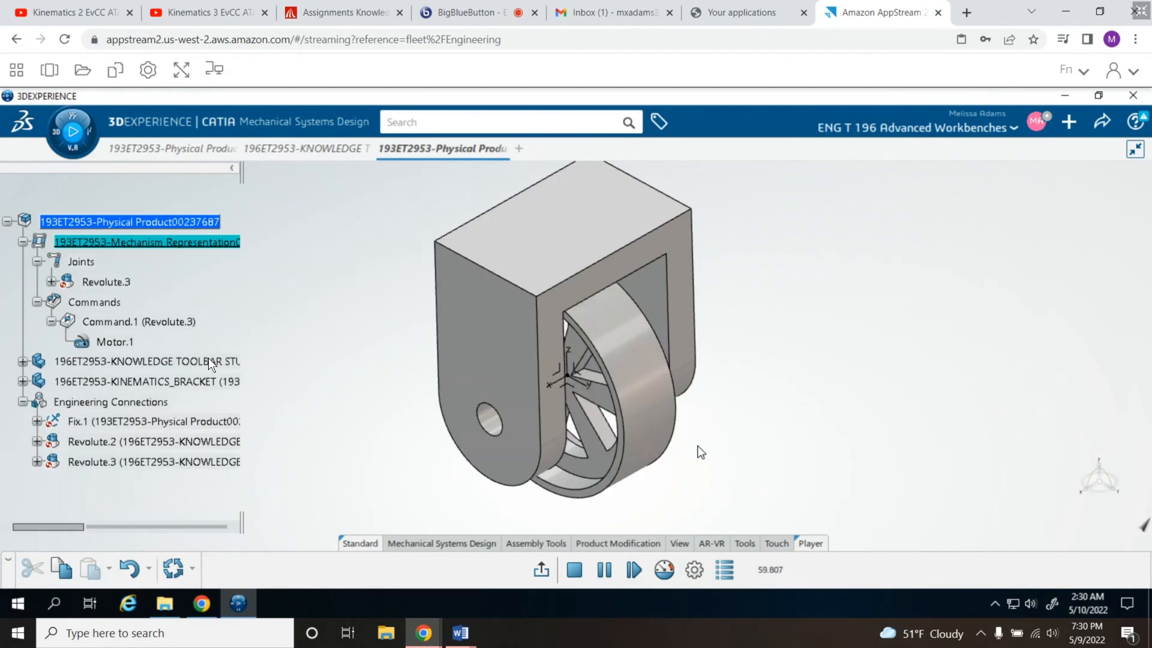
# - Set the player speed to 2x in the time control while the wheel rotates and exit the simulation
pyautogui.click(664, 570)
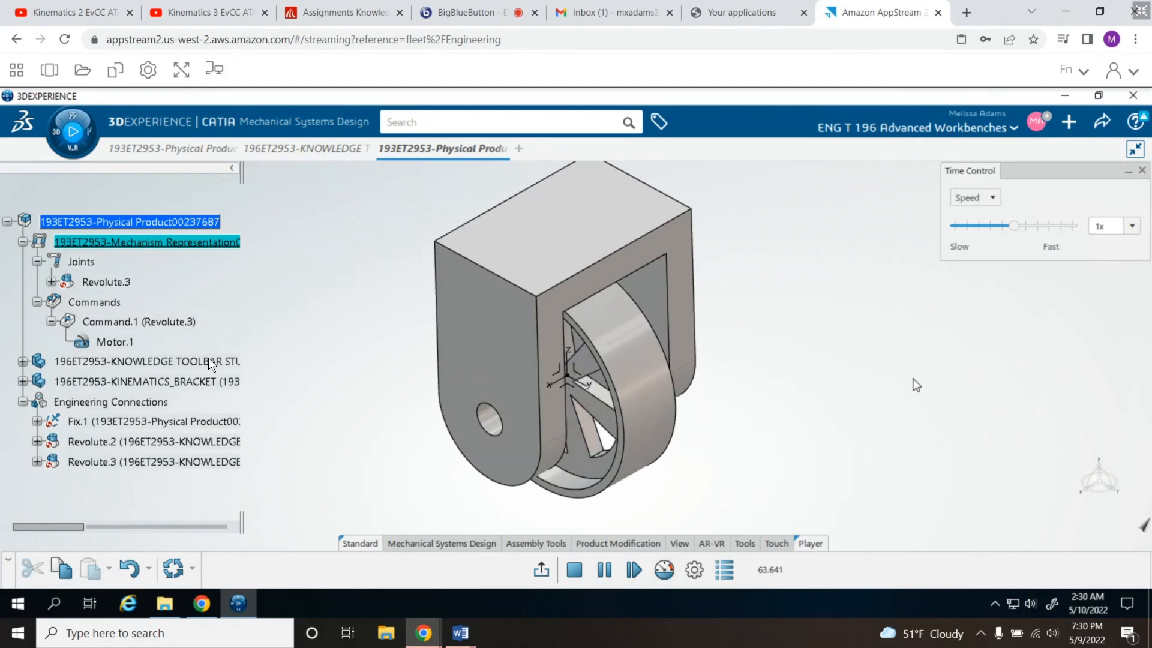
pyautogui.click(993, 198)
pyautogui.click(994, 198)
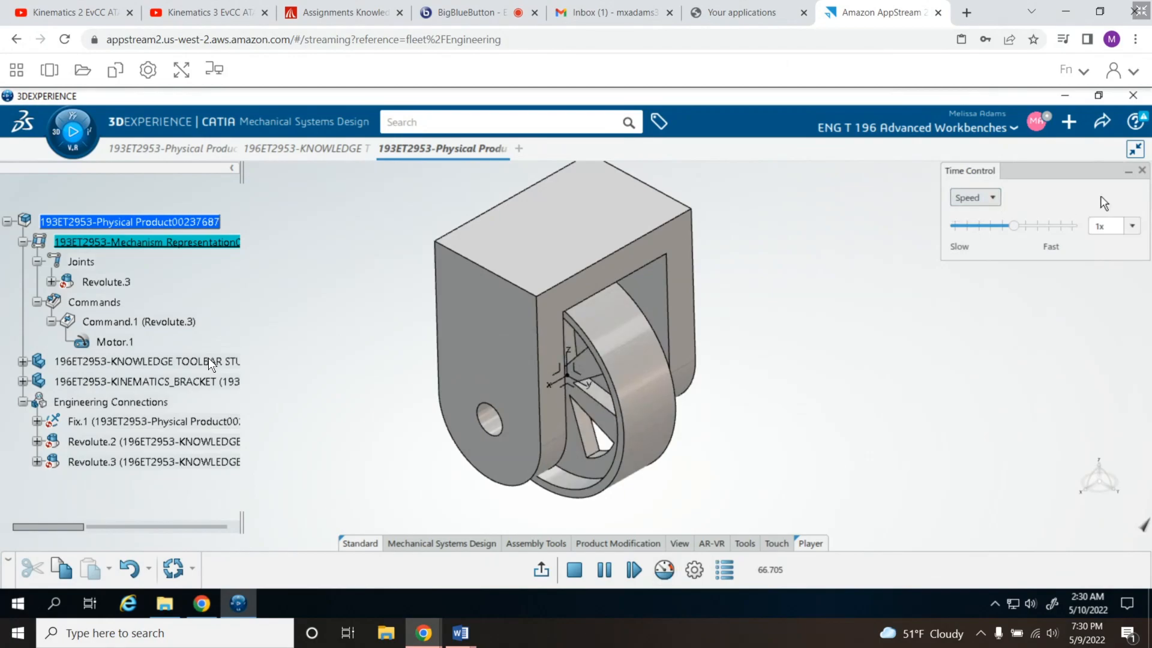
pyautogui.click(1141, 172)
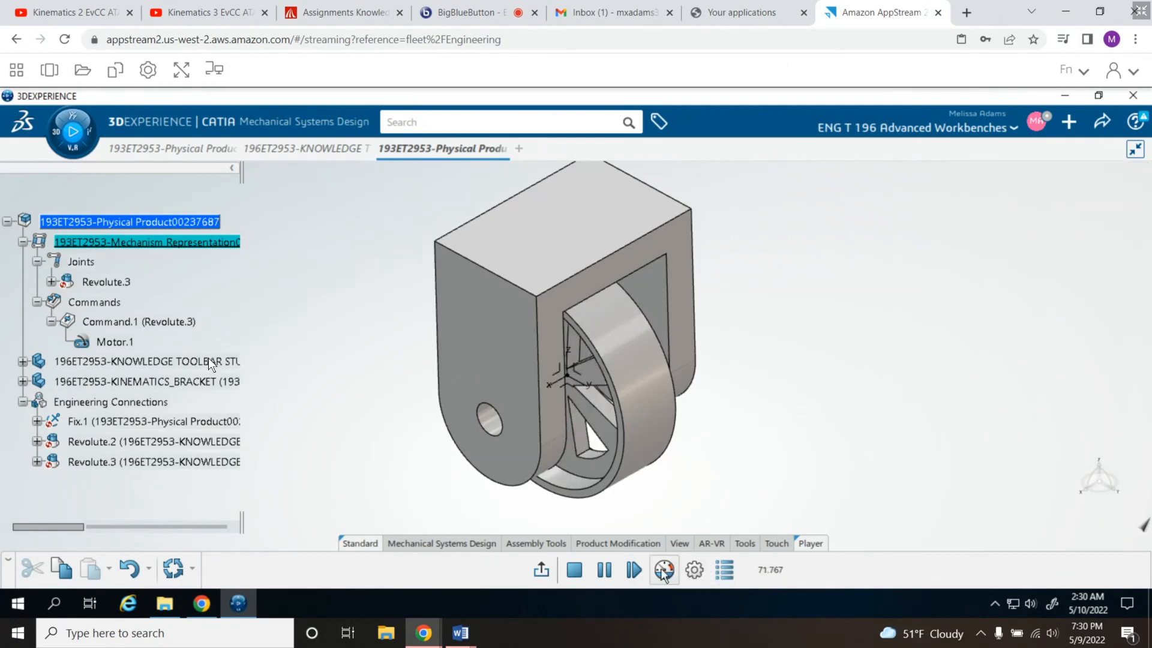
pyautogui.click(695, 570)
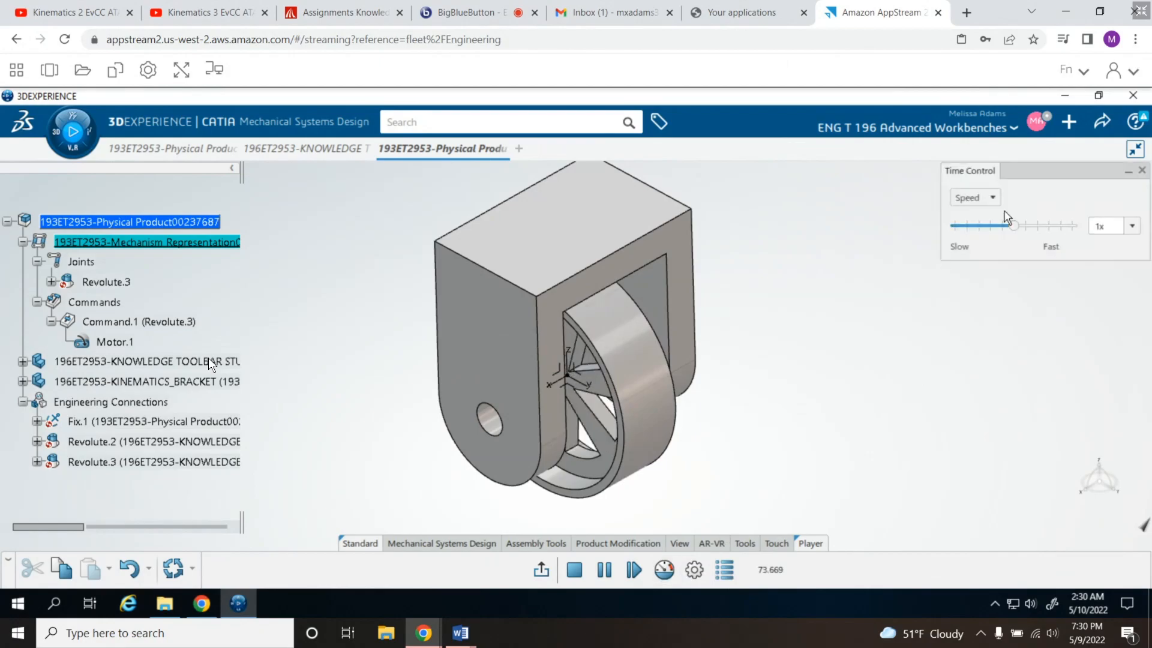
pyautogui.click(1132, 226)
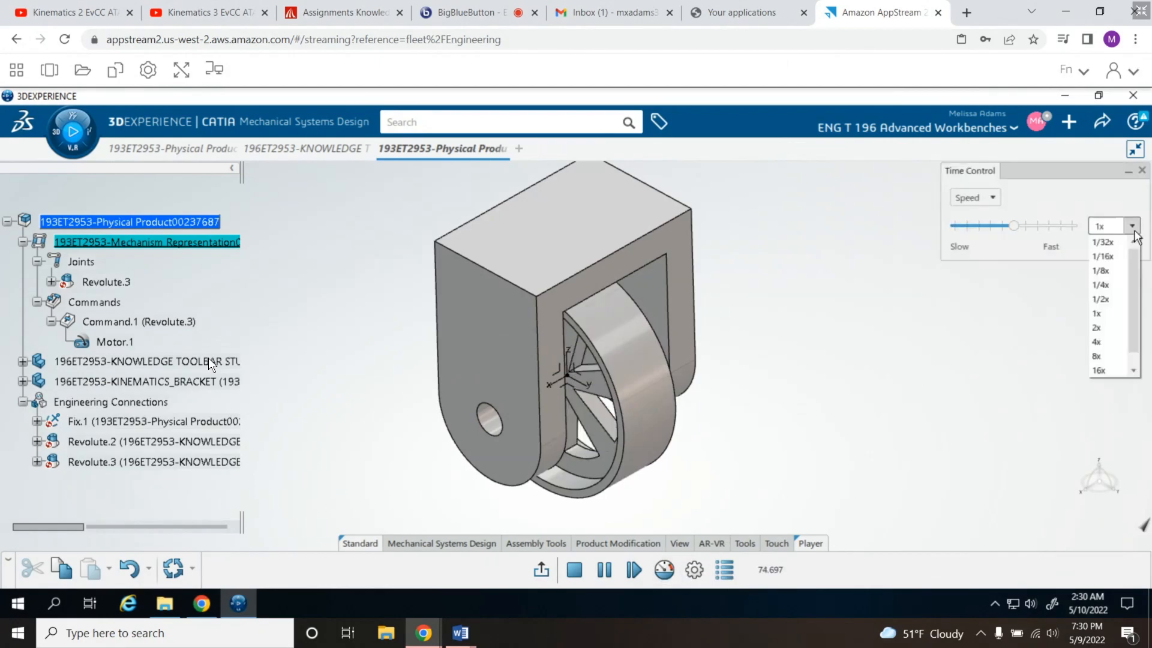
pyautogui.click(1109, 327)
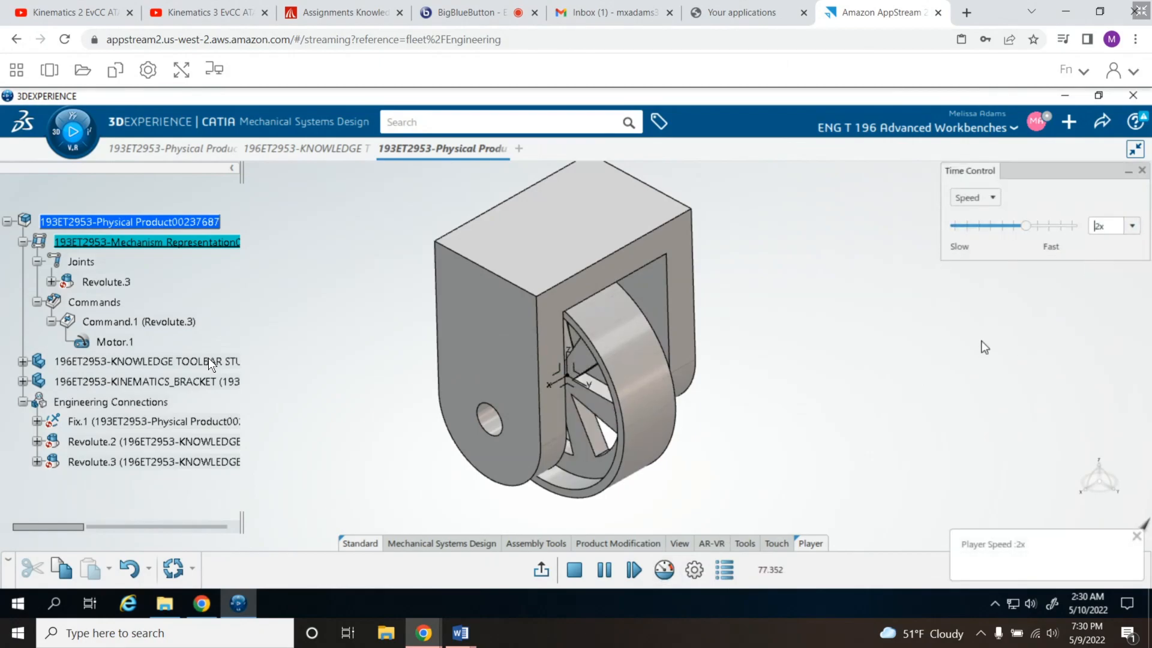
pyautogui.press('Escape')
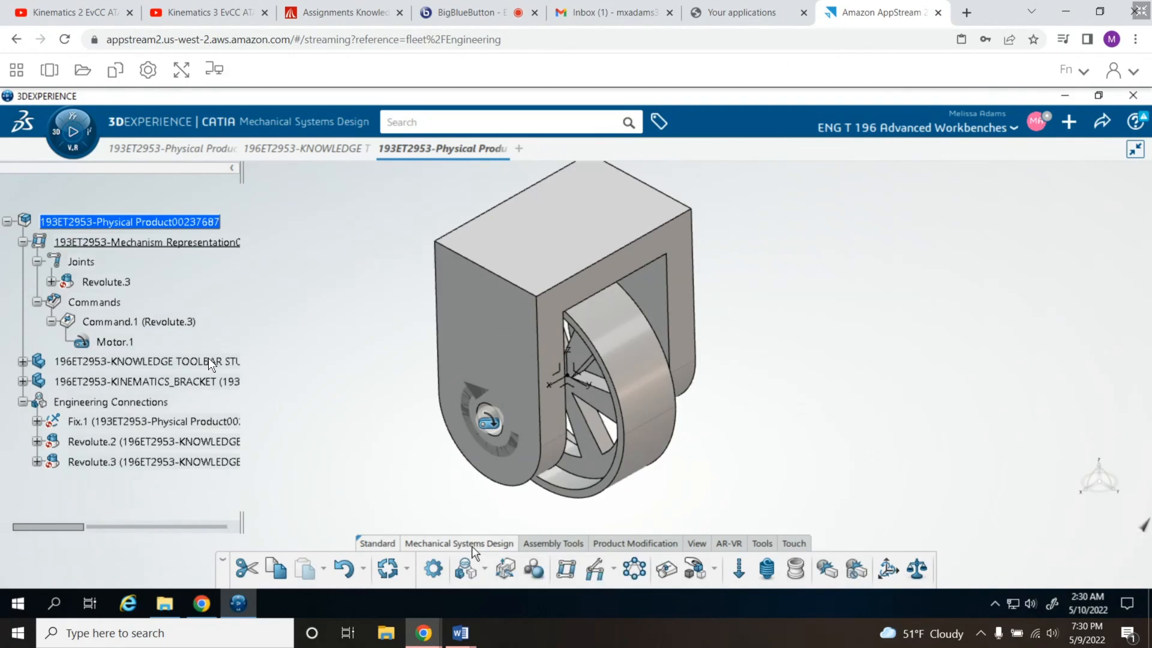
# - Check the mechanism's play parameters without changing them and run the simulation from the whole product, ending it after a short look
pyautogui.click(433, 568)
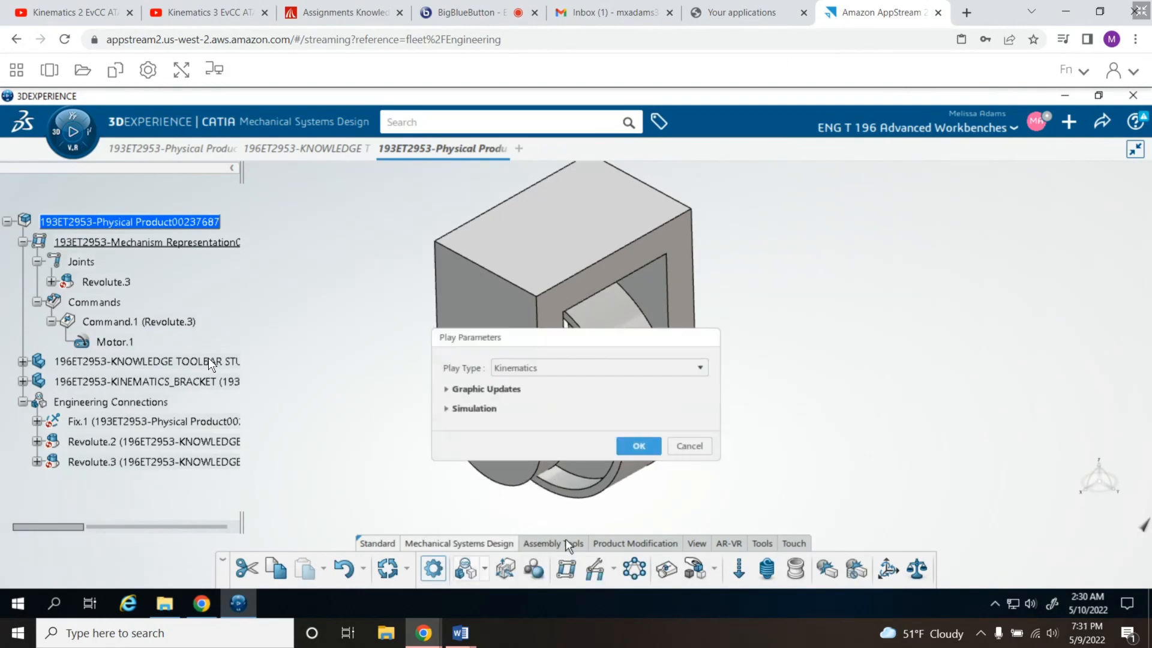
pyautogui.click(689, 445)
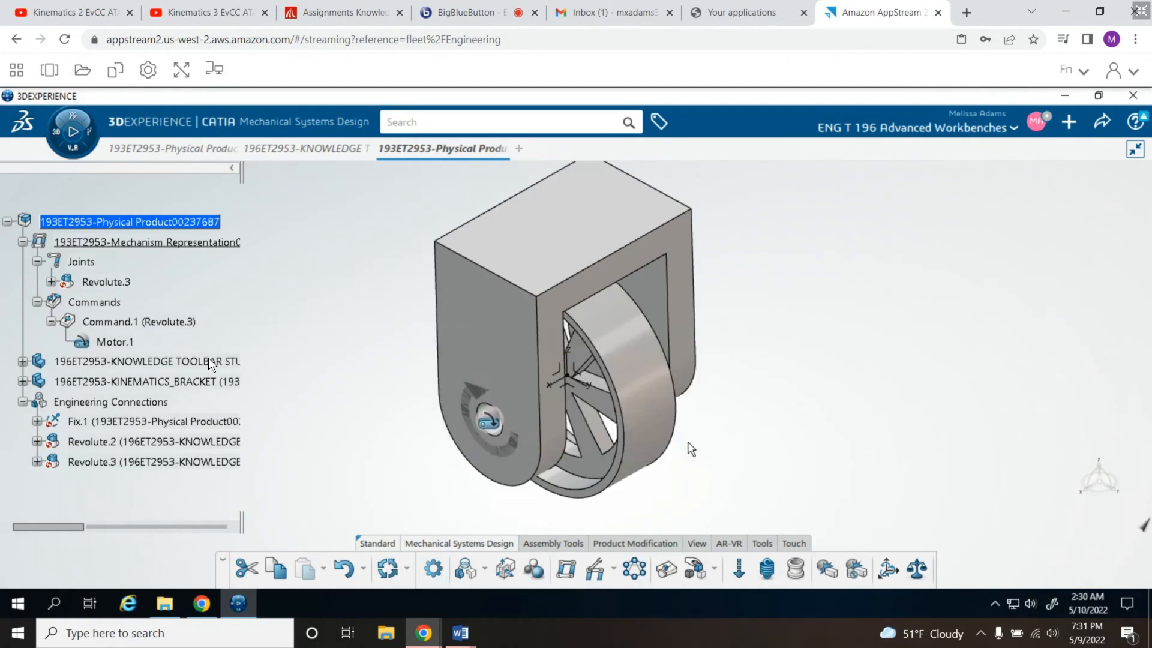
pyautogui.click(70, 130)
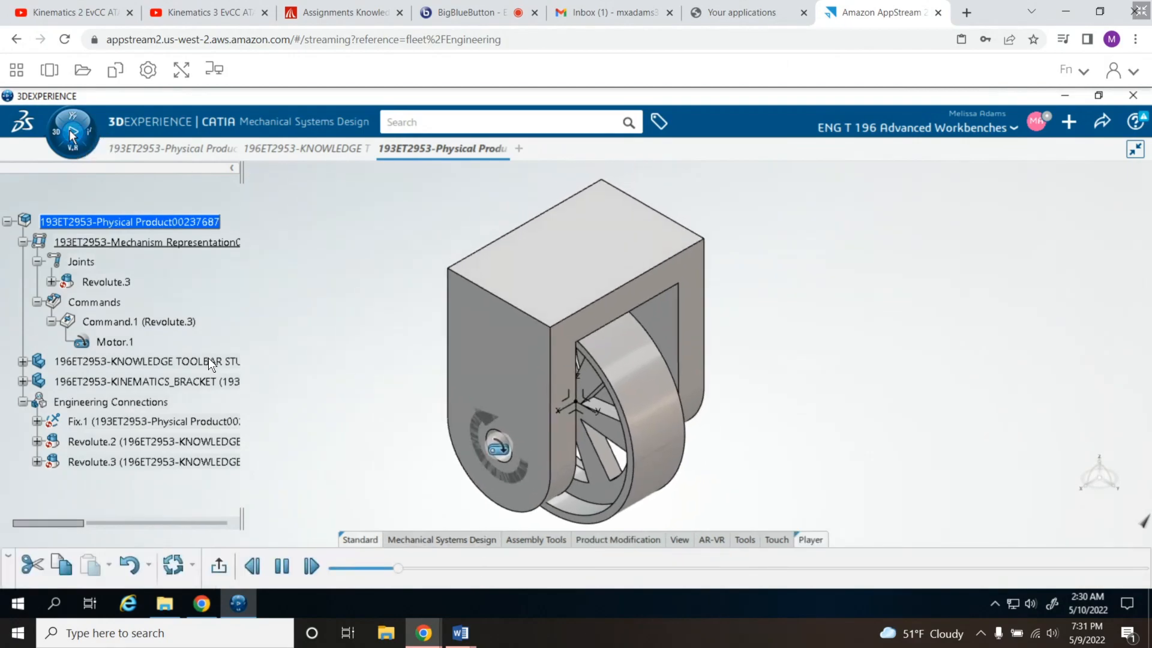
pyautogui.click(70, 130)
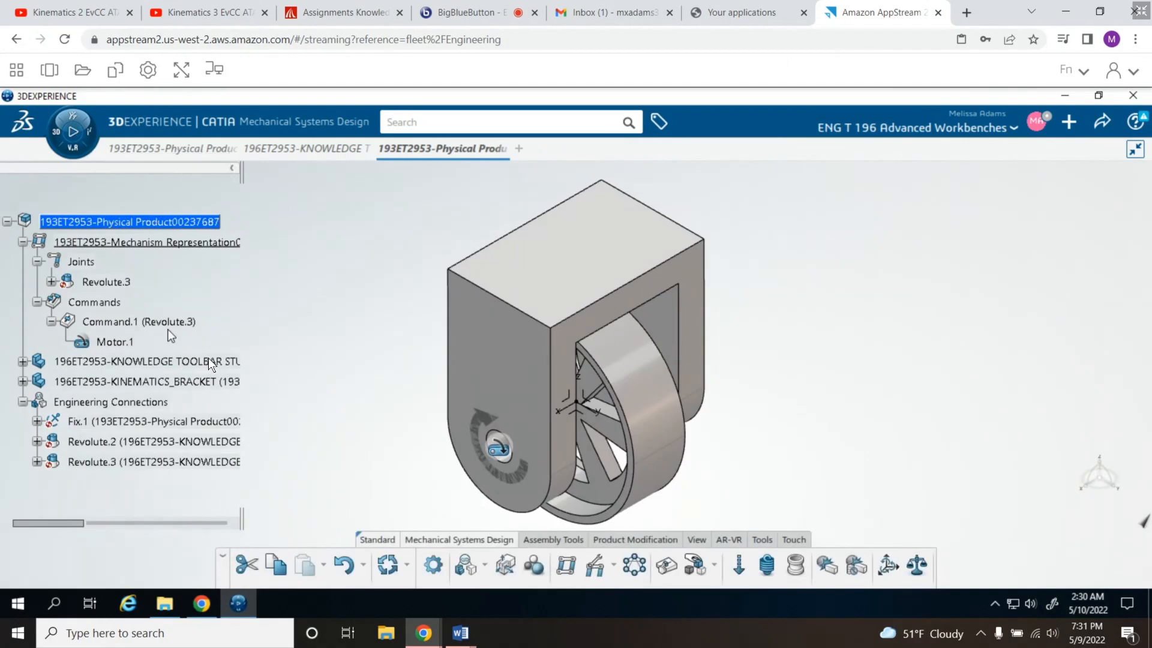
# - Play the simulation from Motor.1, check the player speed in the time control, and exit the simulation
pyautogui.click(115, 341)
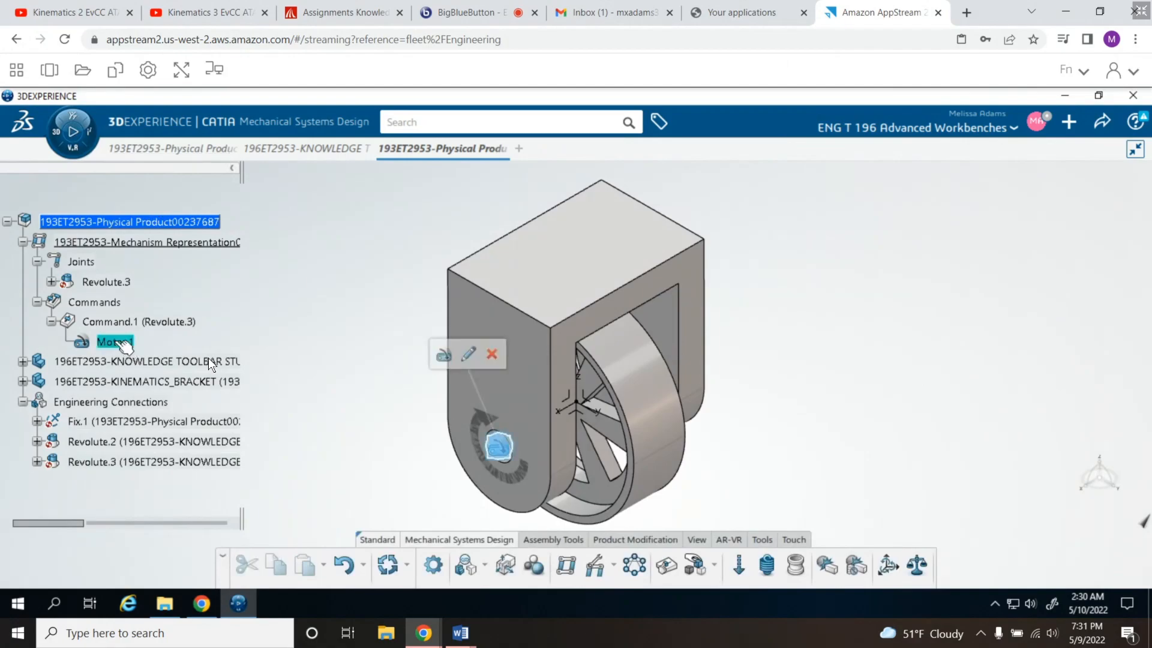
pyautogui.click(71, 131)
pyautogui.moveTo(807, 492); pyautogui.dragTo(805, 412, button='middle')
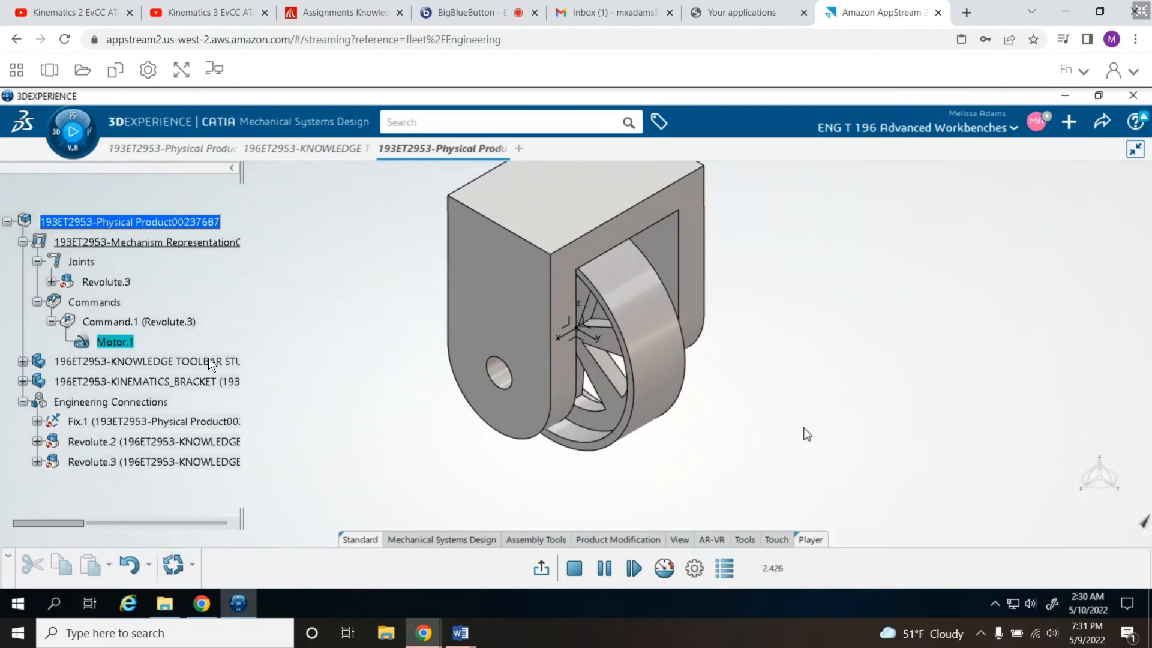
pyautogui.click(666, 571)
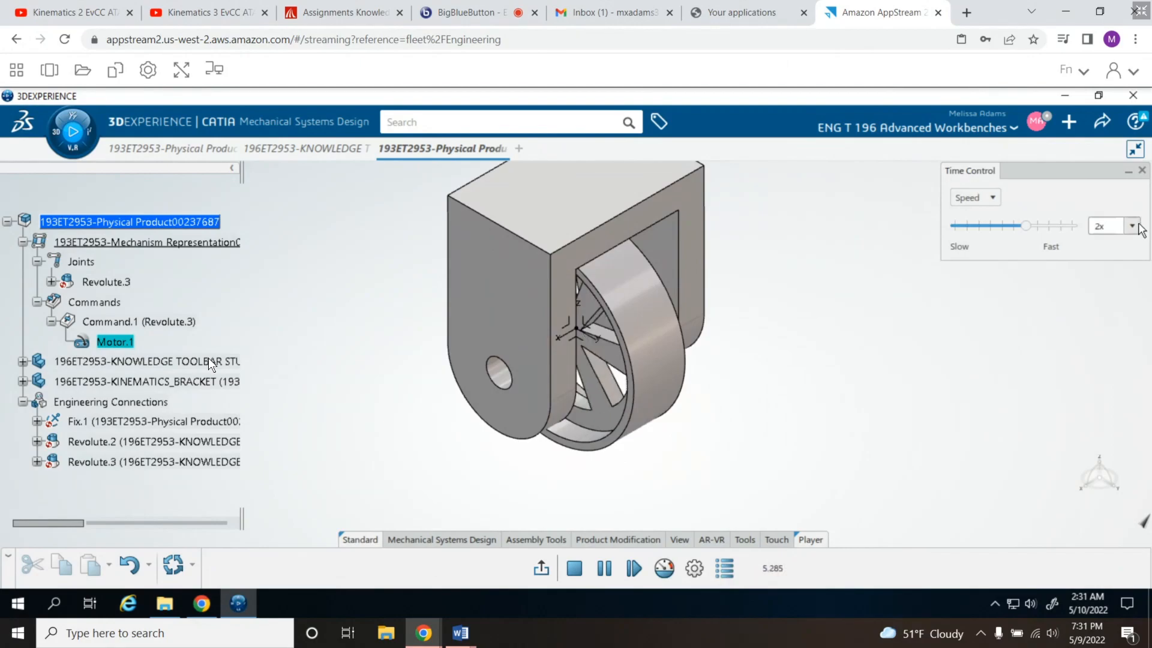
pyautogui.press('Escape')
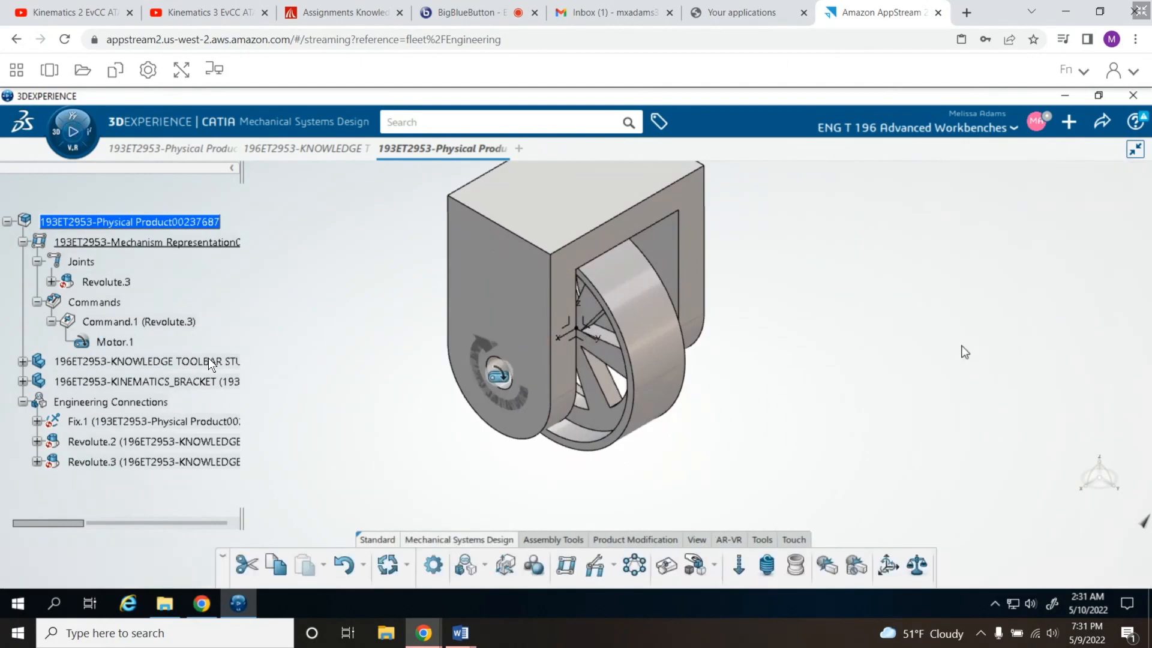
# - Replay the wheel rotation from Motor.1 with Dynamics Play and end the simulation
pyautogui.click(115, 342)
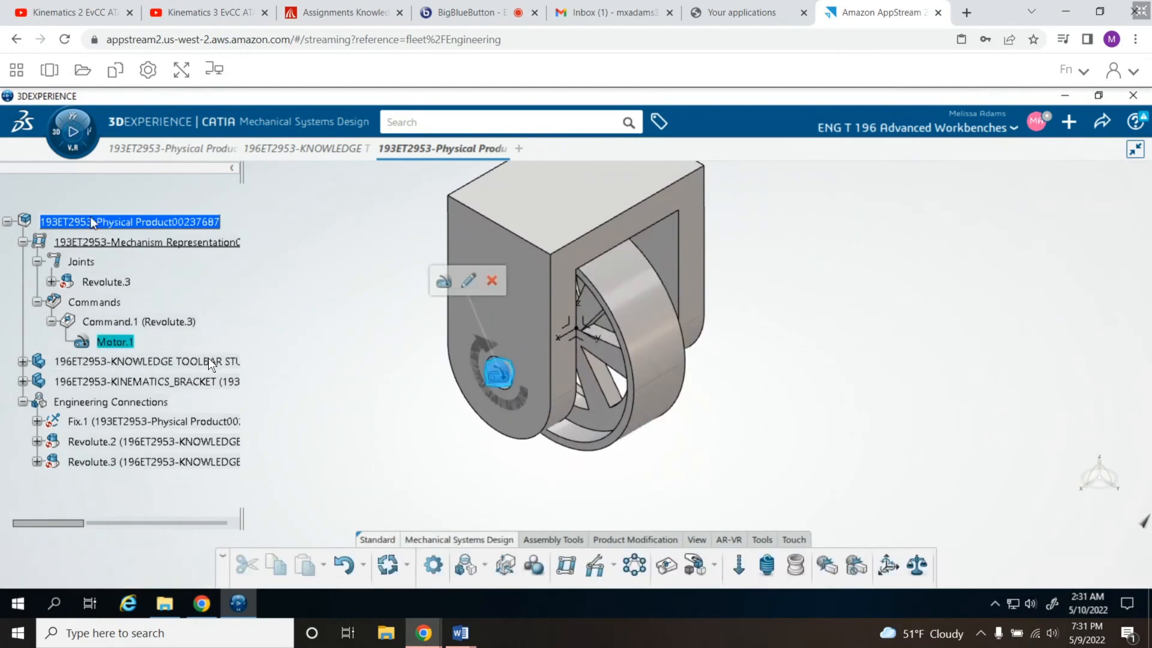
pyautogui.click(69, 129)
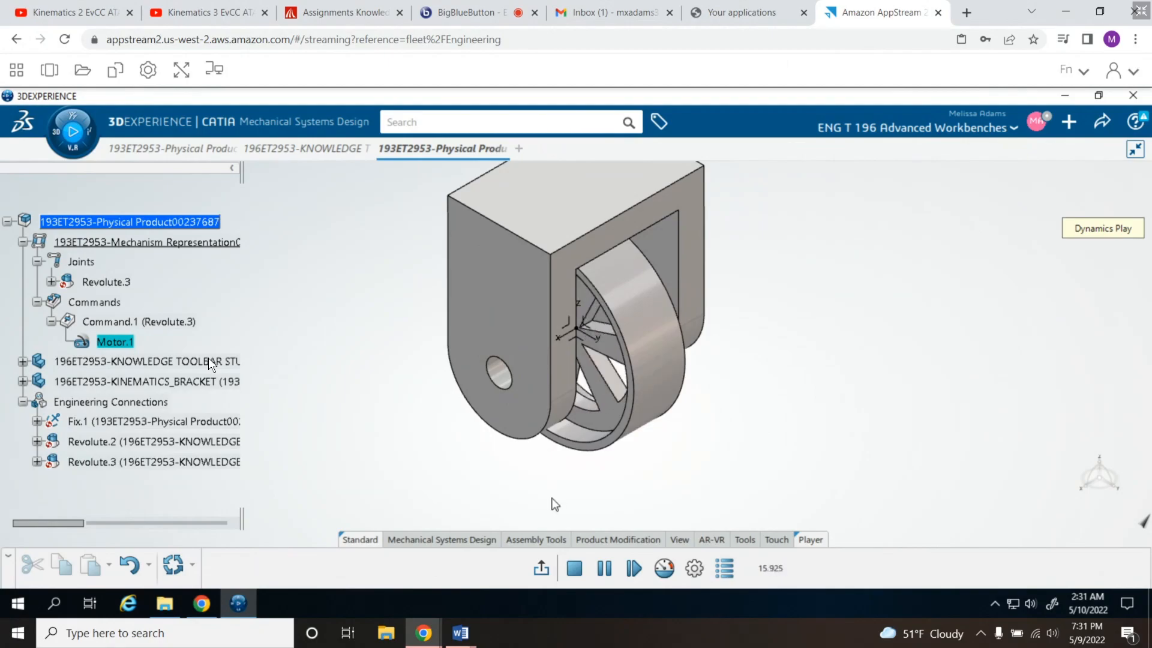
pyautogui.click(73, 133)
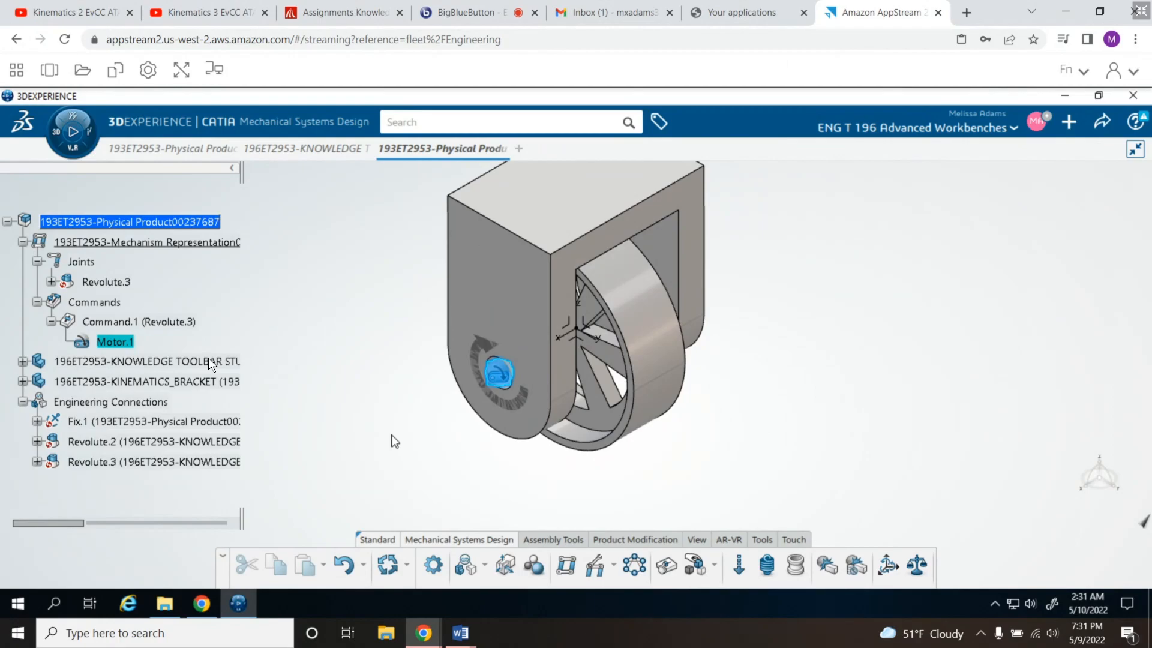
pyautogui.hotkey('alt', 'Tab')
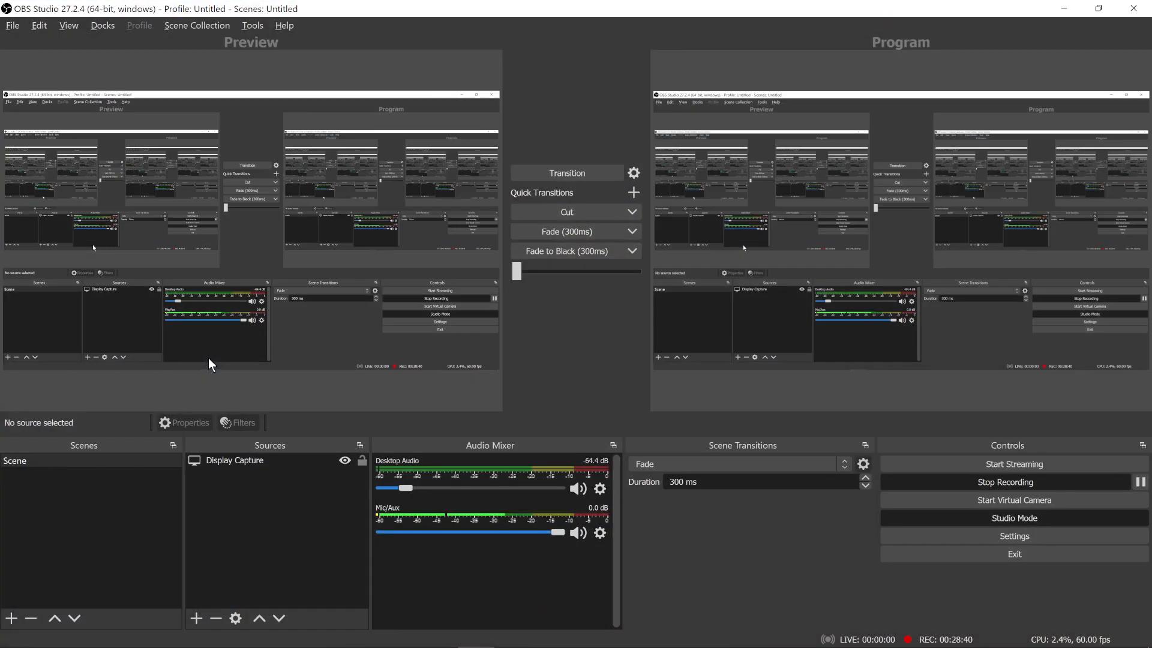